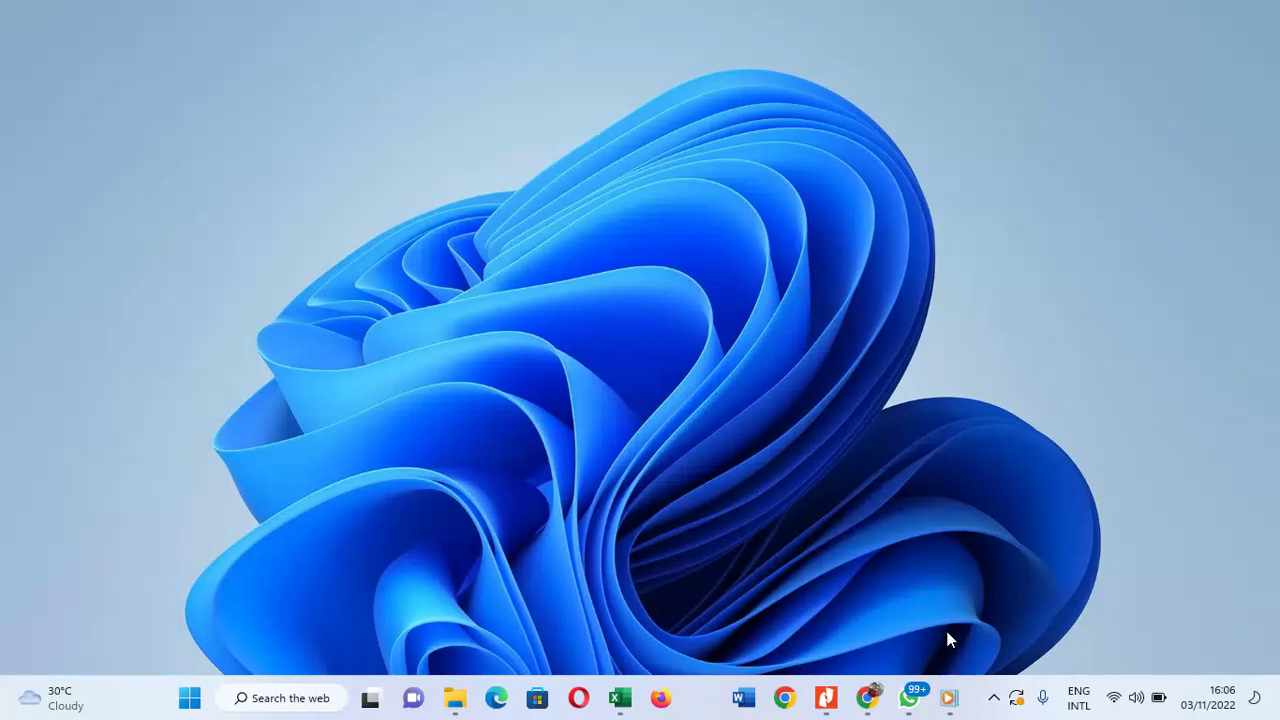
Step: Play the WhatsApp video showing the printed bank forms, and minimize the media player after viewing it
left_click(948, 698)
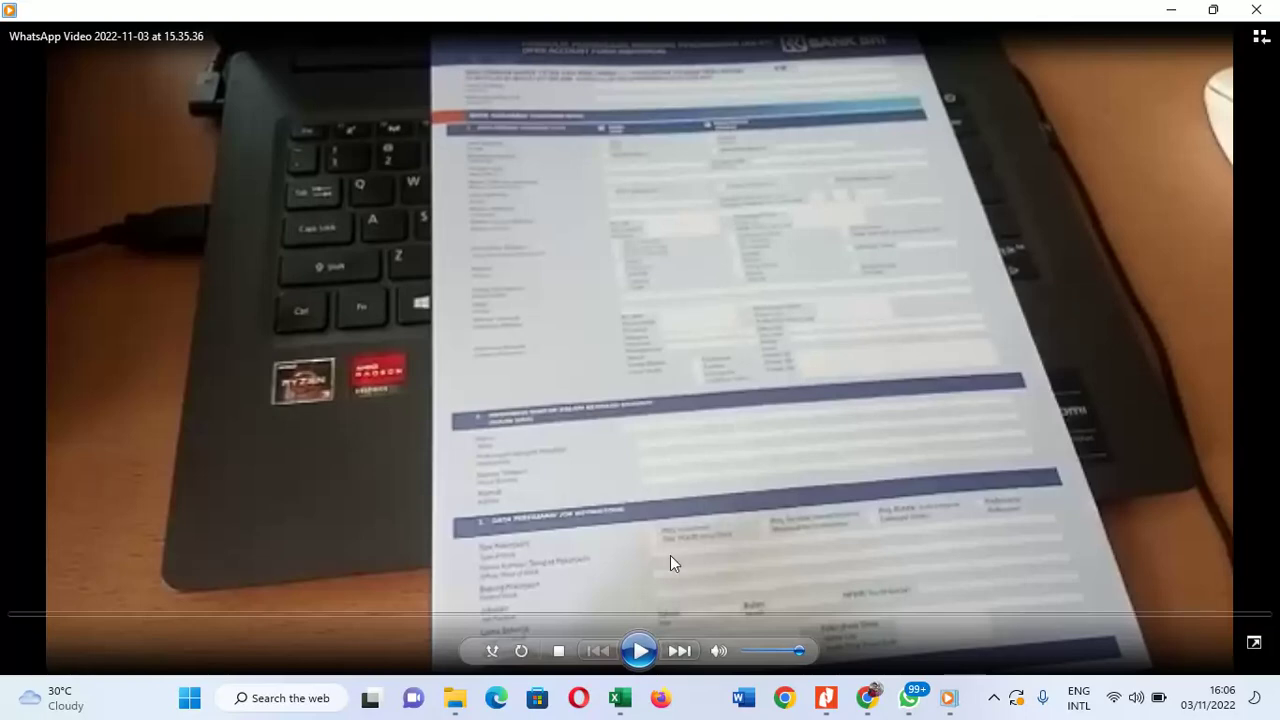
left_click(640, 651)
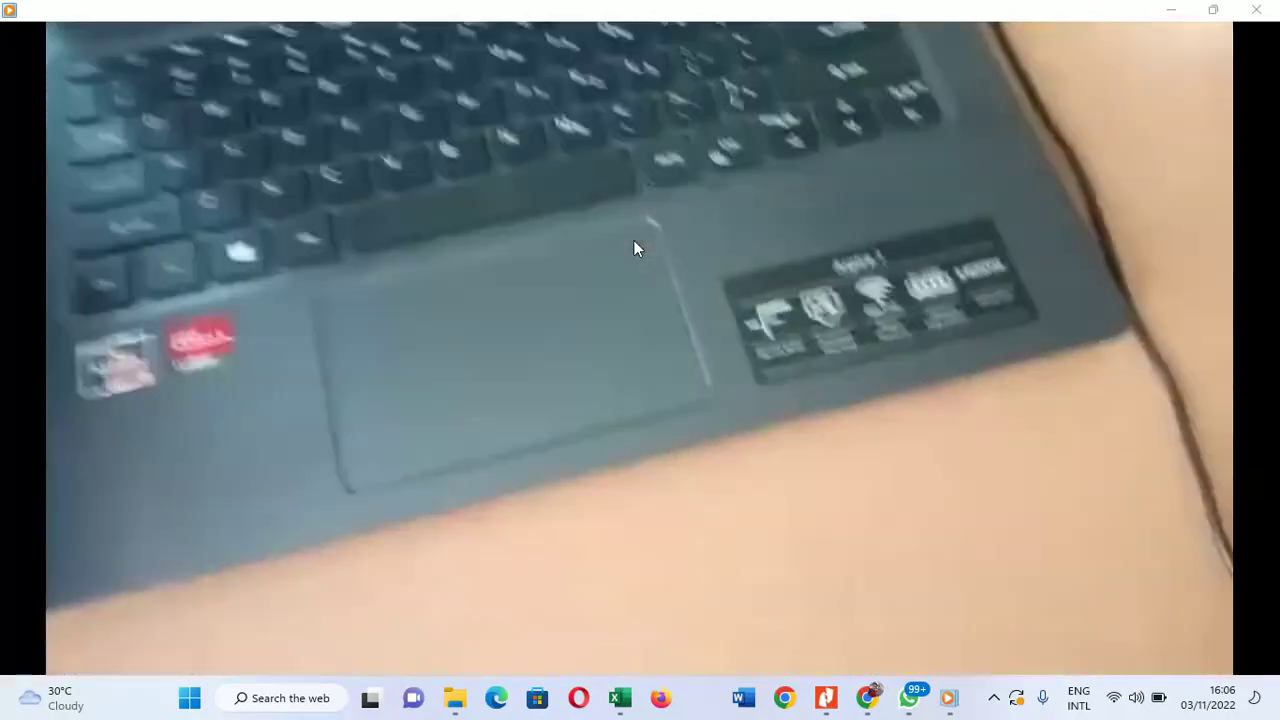
mouse_move(647, 190)
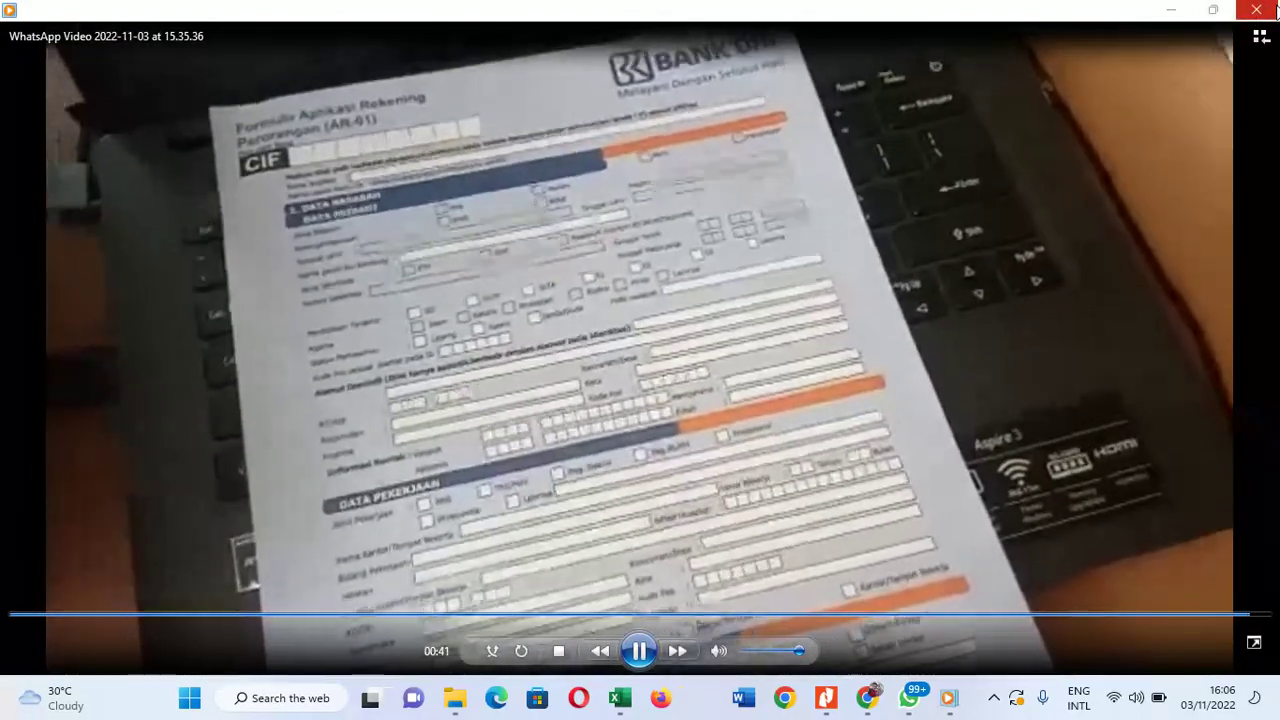
left_click(1170, 10)
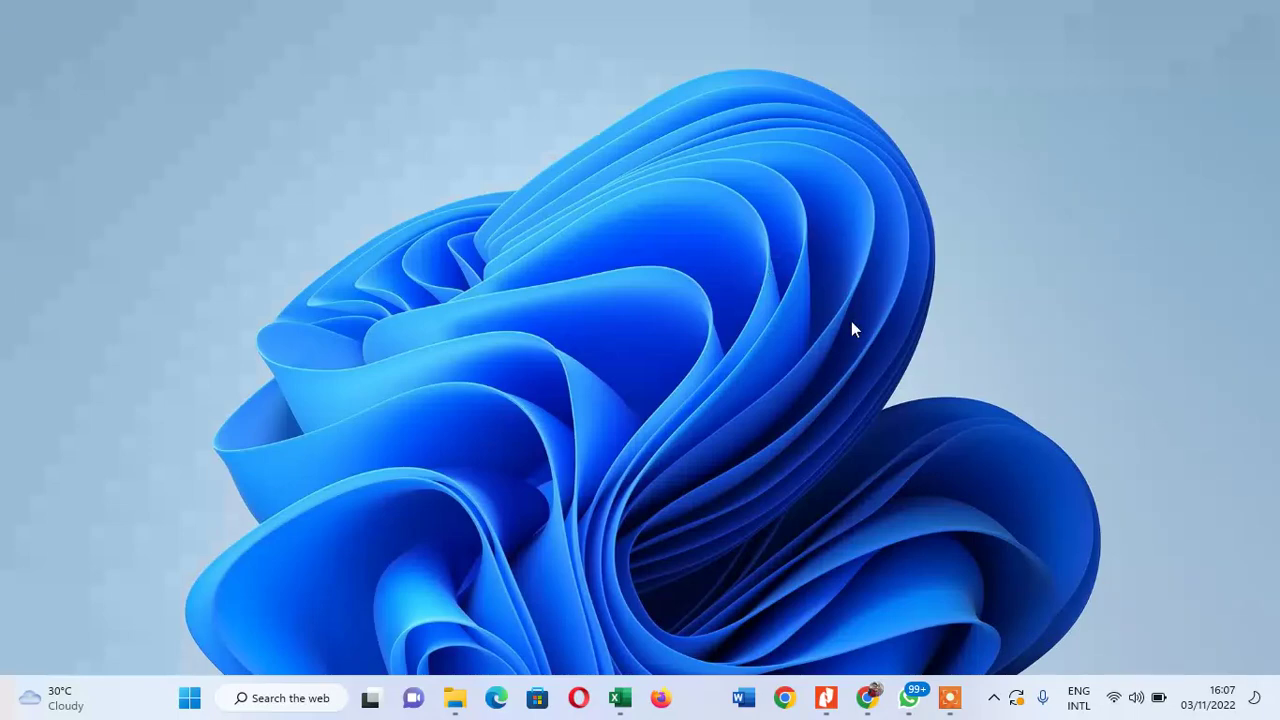
Step: Switch to Nitro Pro and mark the Nama Lengkap field and the Baru option with redaction boxes, undoing each mark
left_click(827, 698)
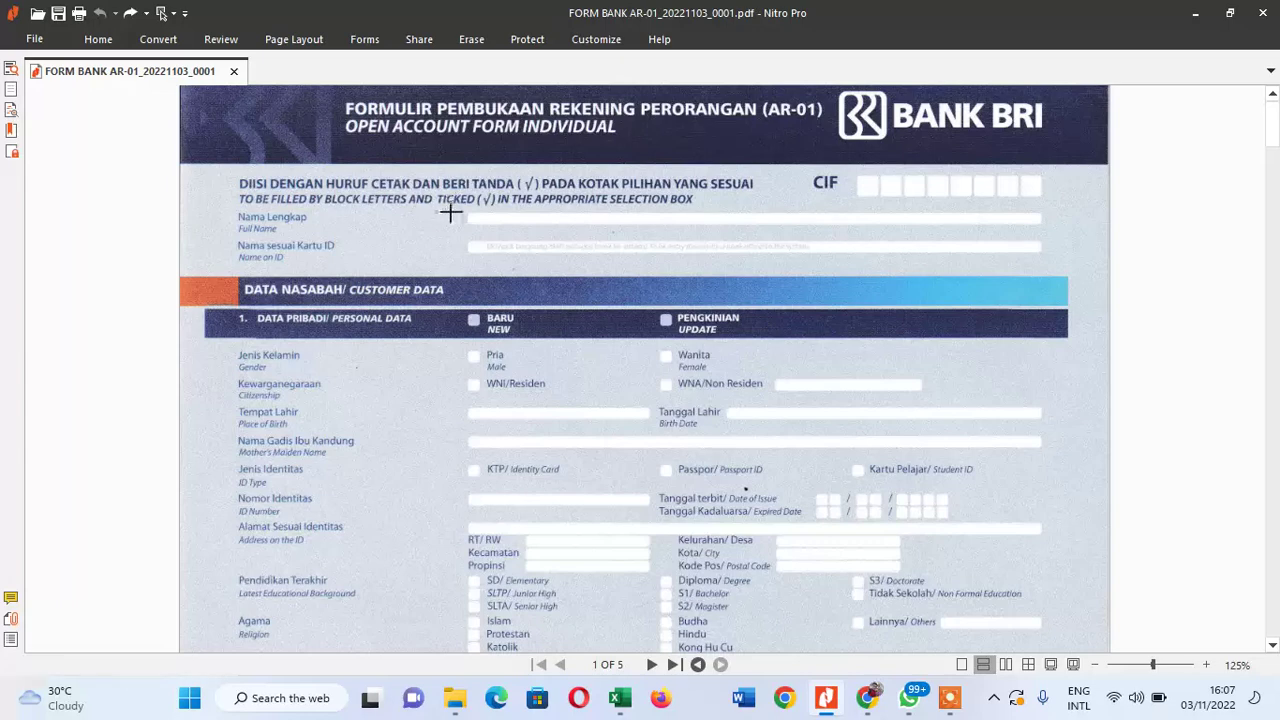
left_click_drag(461, 211, 1048, 232)
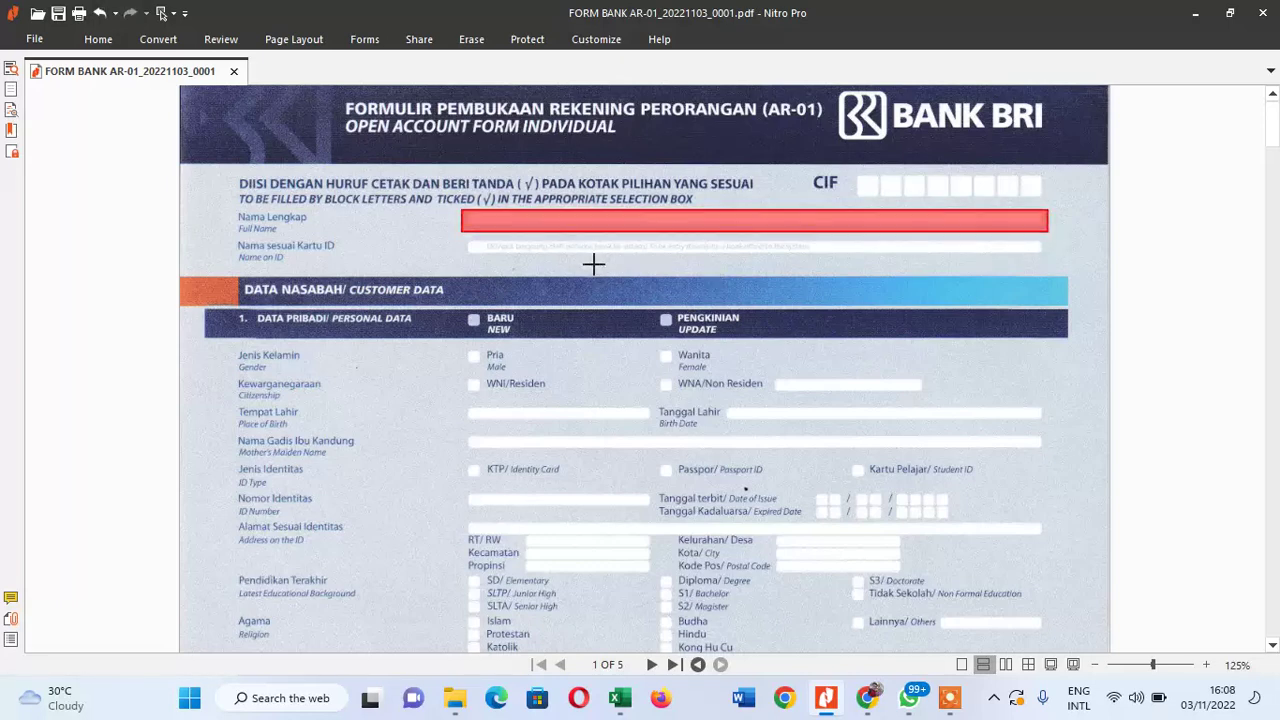
key("ctrl+z")
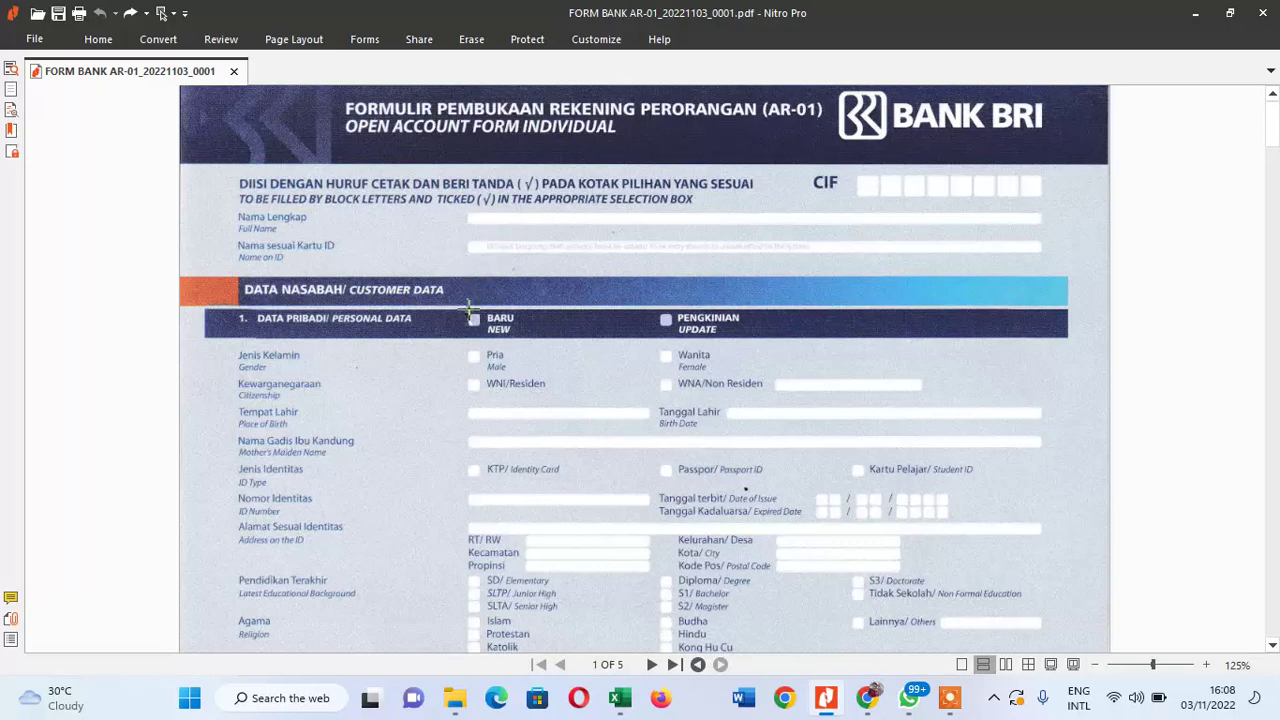
left_click_drag(467, 311, 522, 342)
key("ctrl+z")
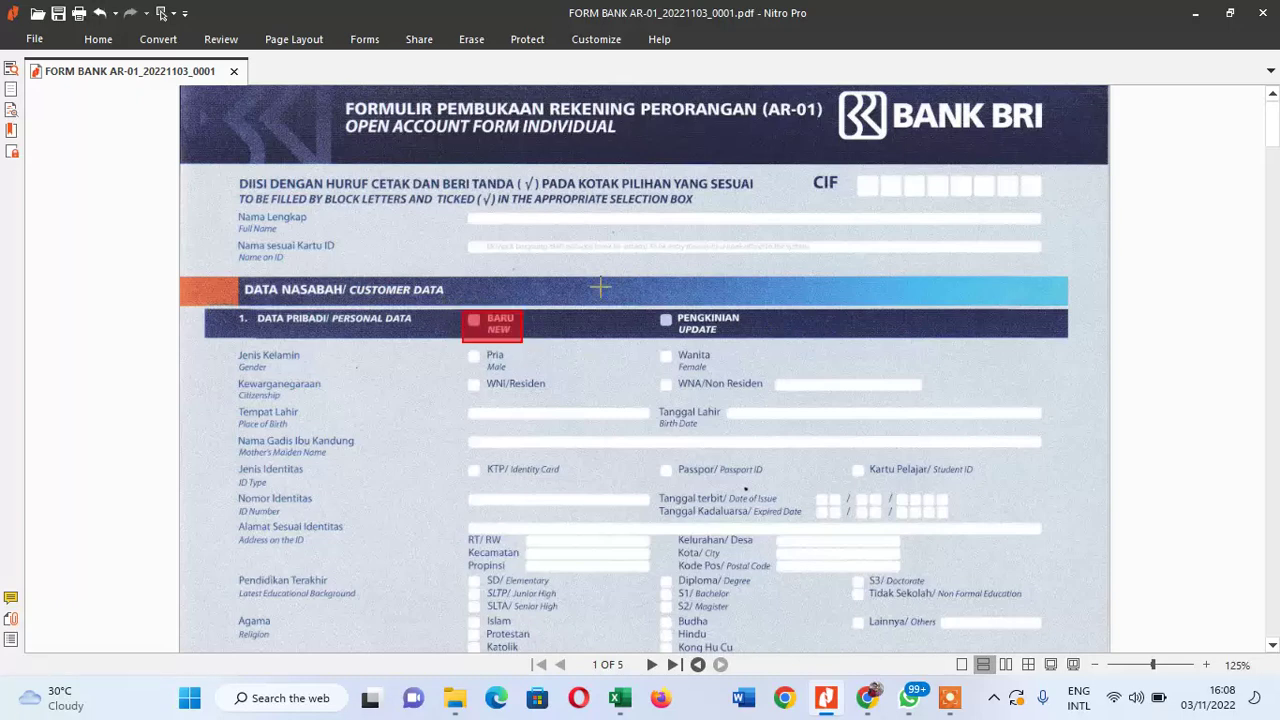
key("ctrl+z")
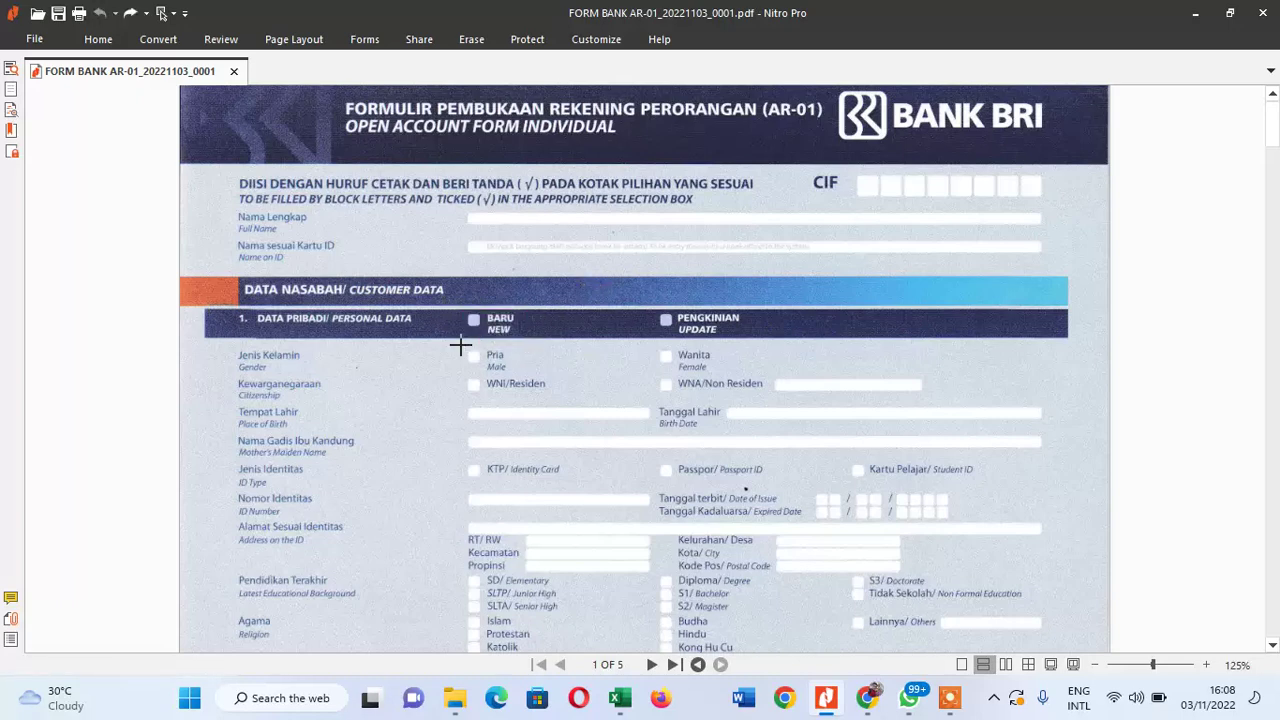
Step: Mark the Pria and Wanita options in the Jenis Kelamin row with a redaction box twice, undoing each mark
mouse_move(460, 345)
left_mouse_down()
mouse_move(500, 368)
mouse_move(731, 375)
left_mouse_up()
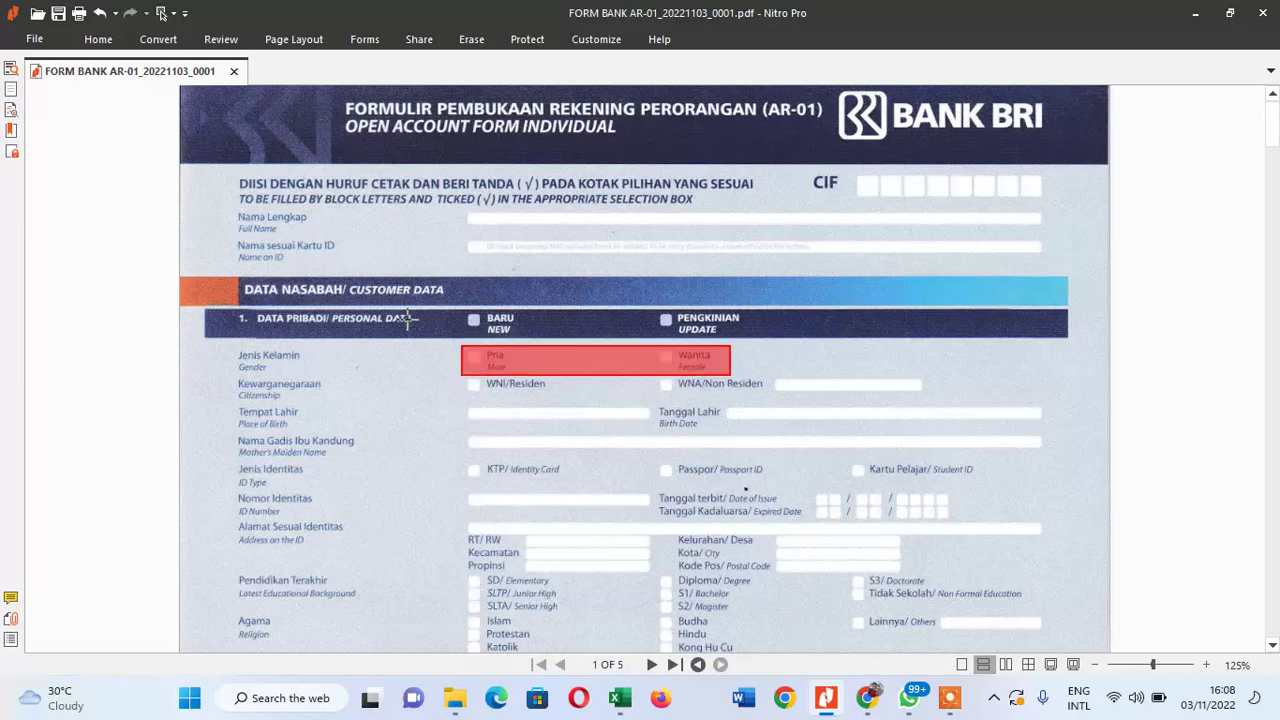
key("ctrl+z")
left_click_drag(458, 348, 730, 370)
key("ctrl+z")
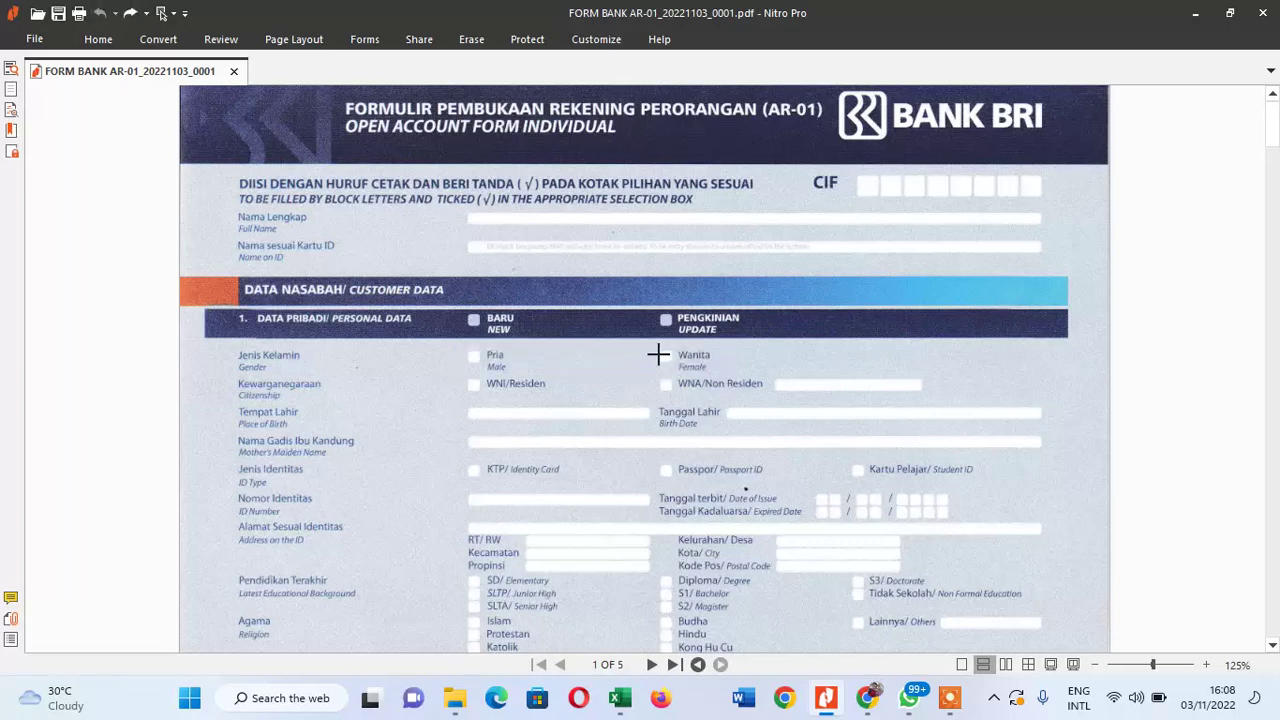
Step: Mark the WNI/Residen option in the Kewarganegaraan row with a redaction box twice, undoing each mark
left_click_drag(465, 377, 565, 396)
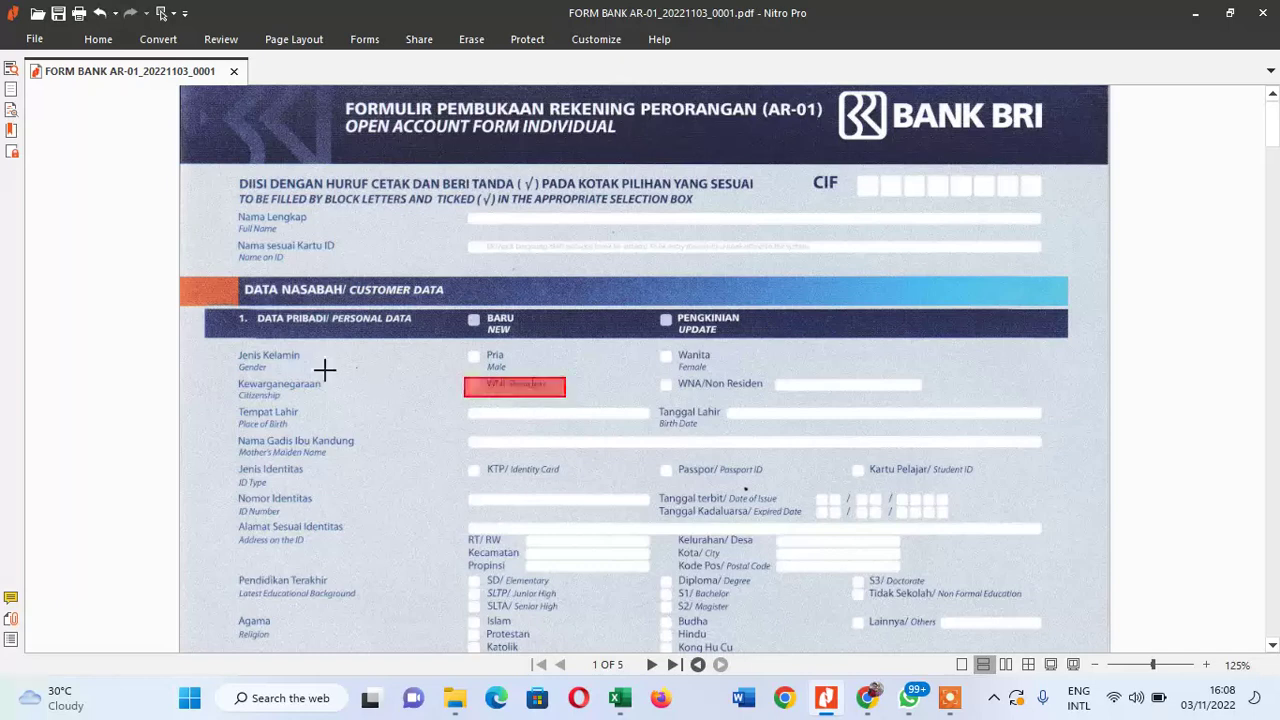
key("ctrl+z")
left_click_drag(454, 377, 570, 402)
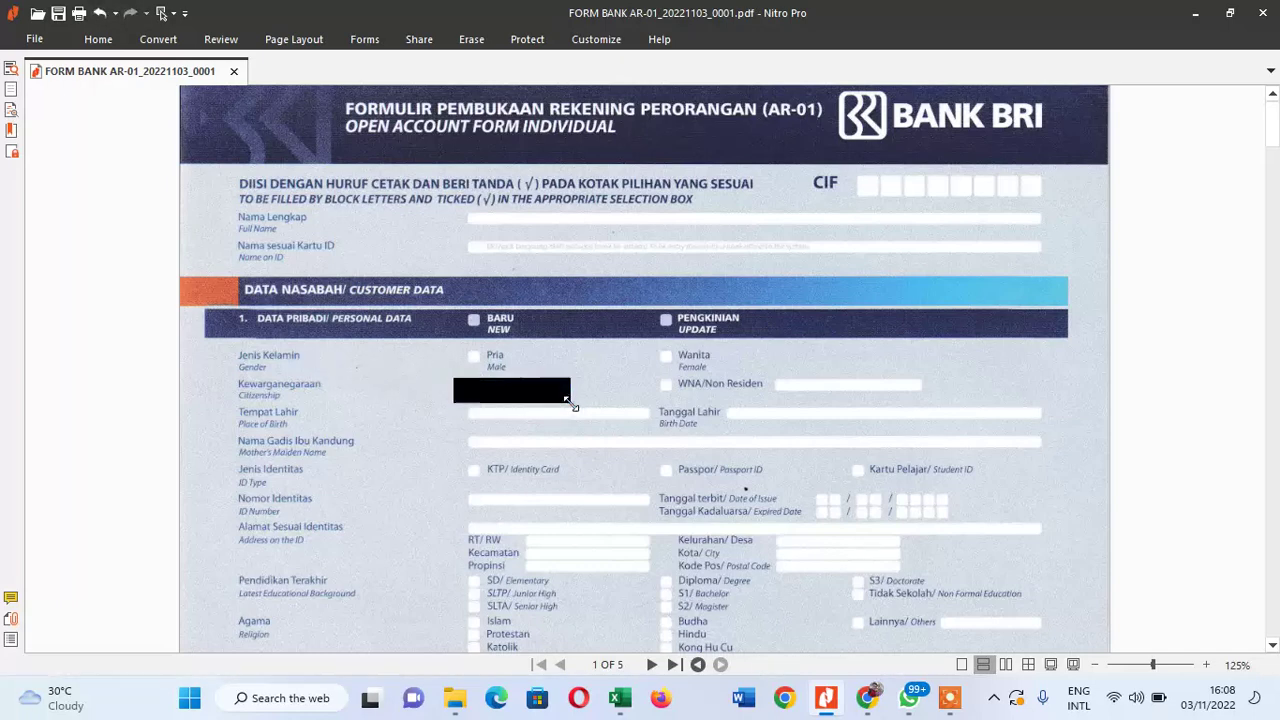
key("ctrl+z")
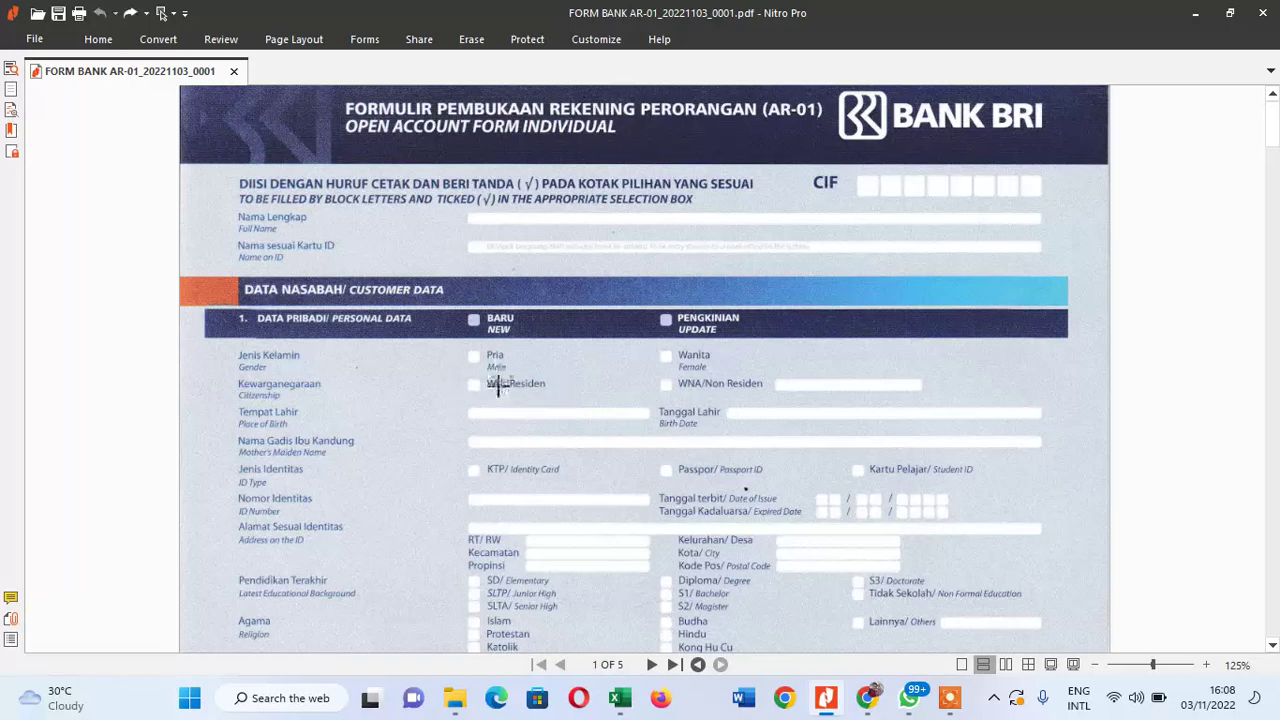
Step: Mark the Tempat Lahir field and the Tanggal Lahir field with redaction boxes, undoing each mark
left_click_drag(464, 402, 663, 432)
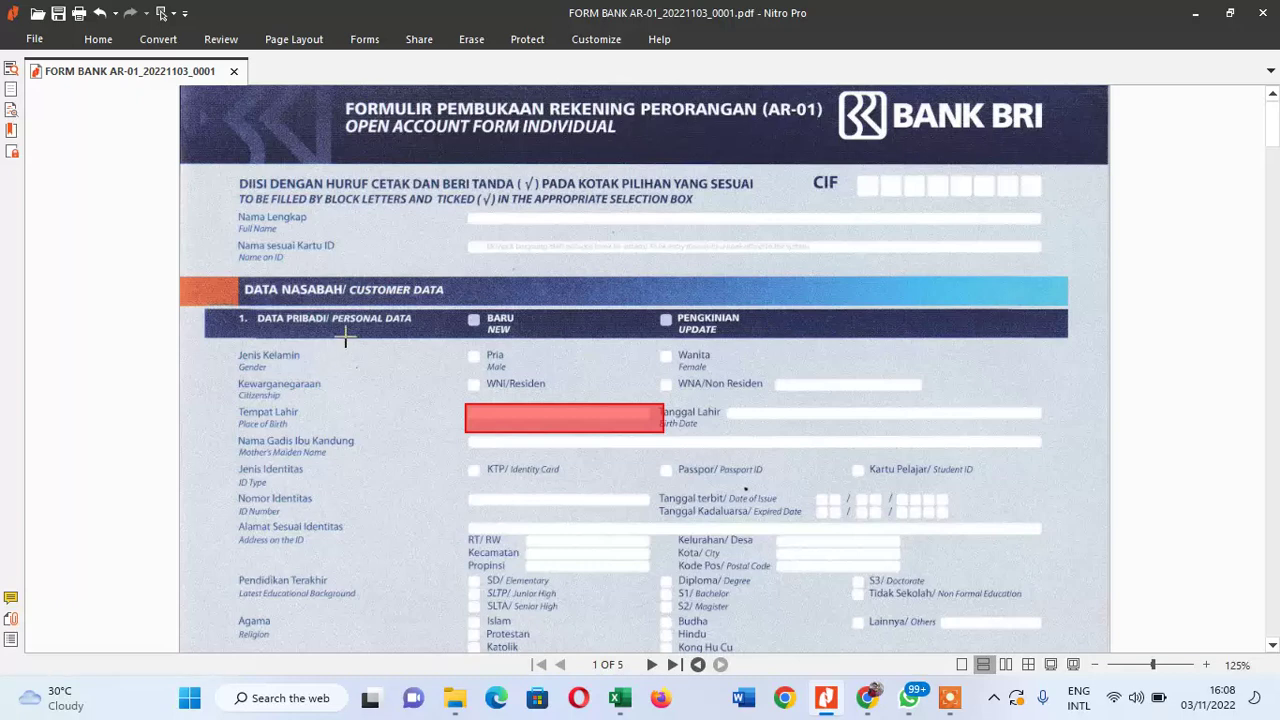
key("ctrl+z")
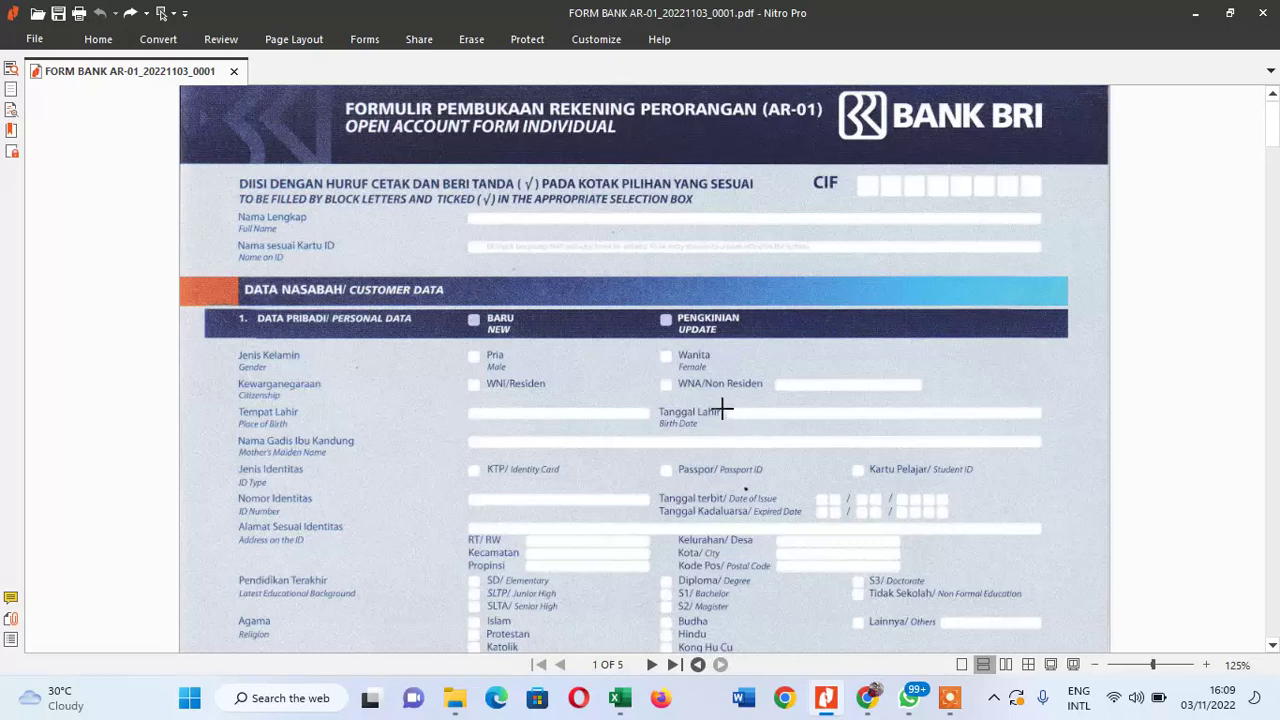
left_click_drag(700, 400, 1062, 428)
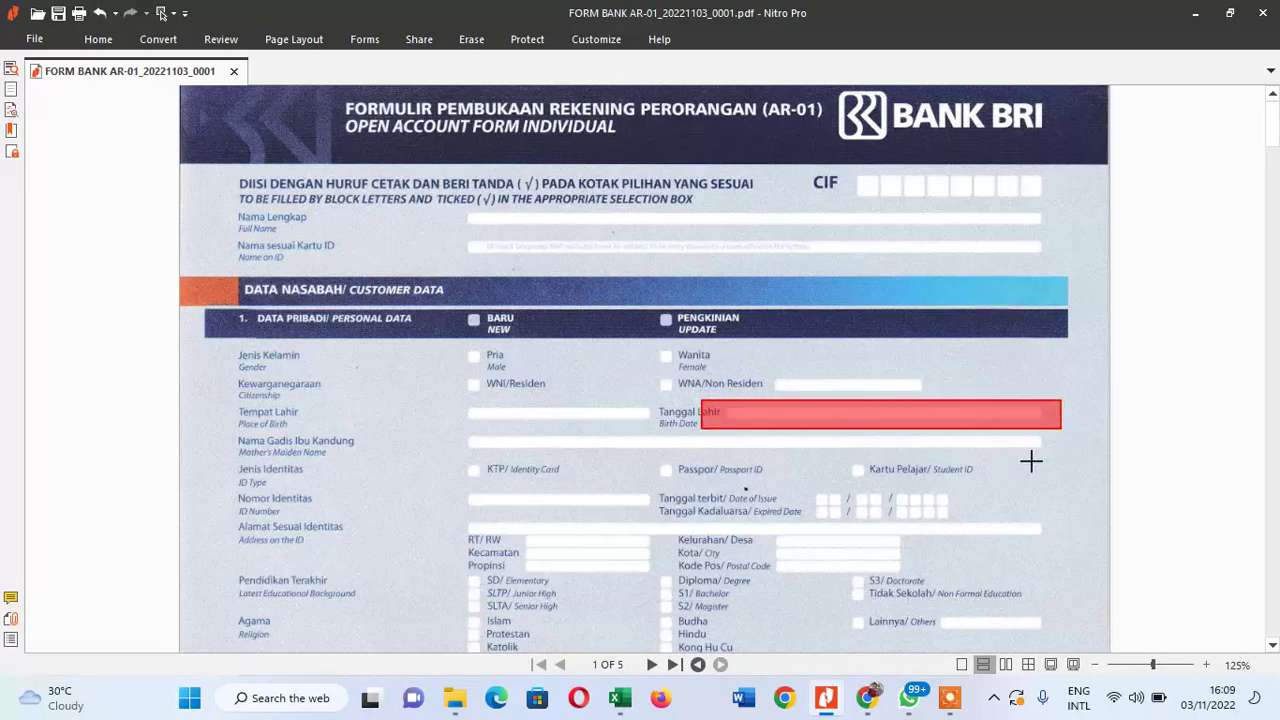
key("ctrl+z")
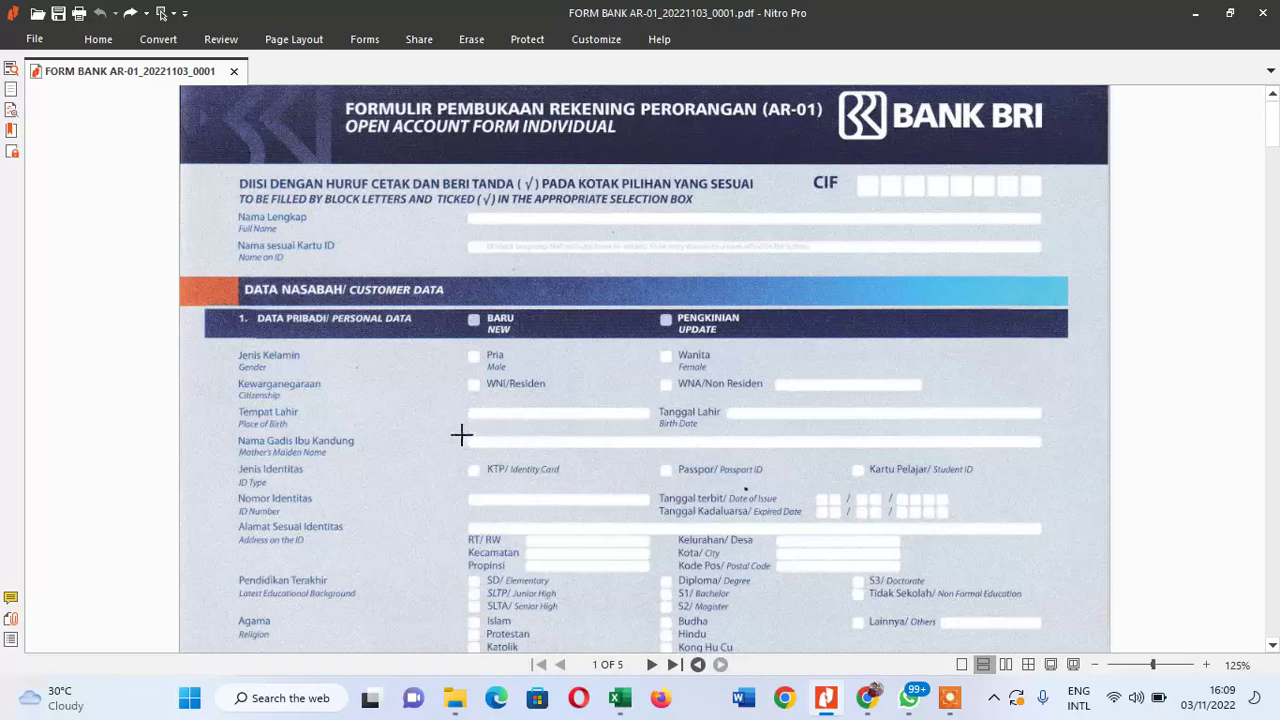
Step: Mark the Nama Gadis Ibu Kandung field with a redaction box twice, undoing each mark
left_click_drag(459, 431, 1048, 451)
key("ctrl+z")
left_click_drag(461, 432, 1049, 455)
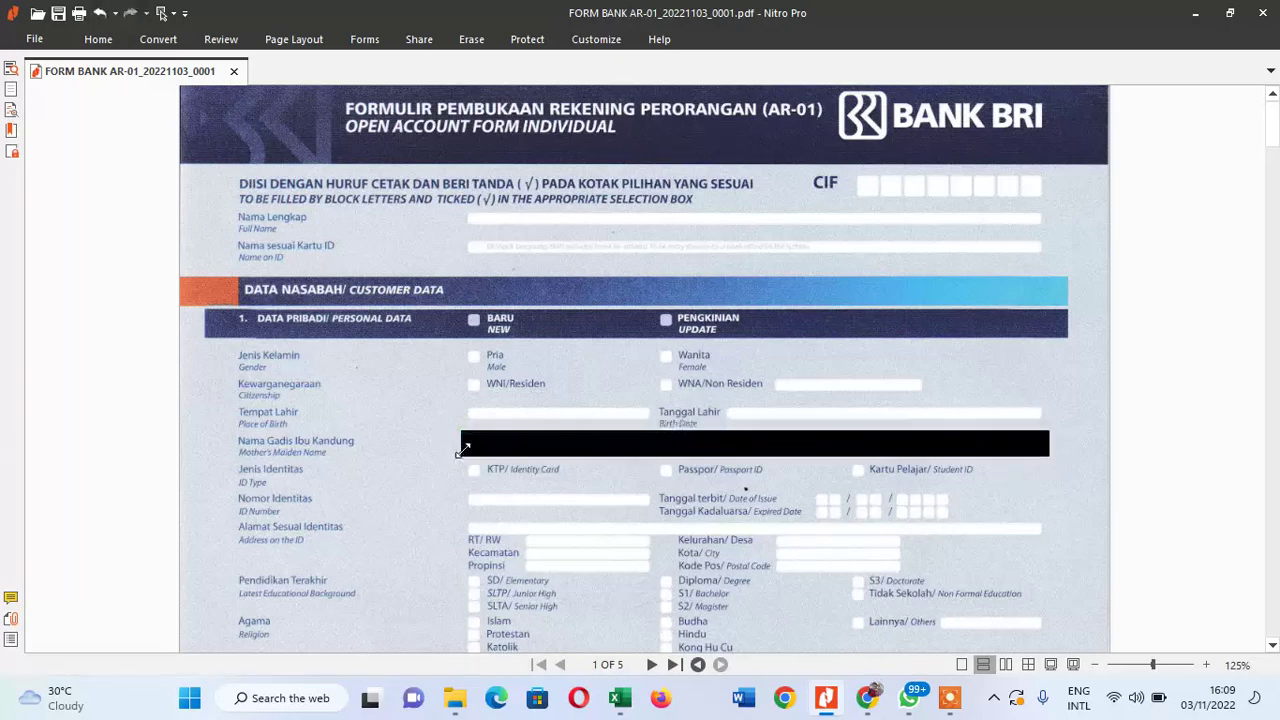
key("ctrl+z")
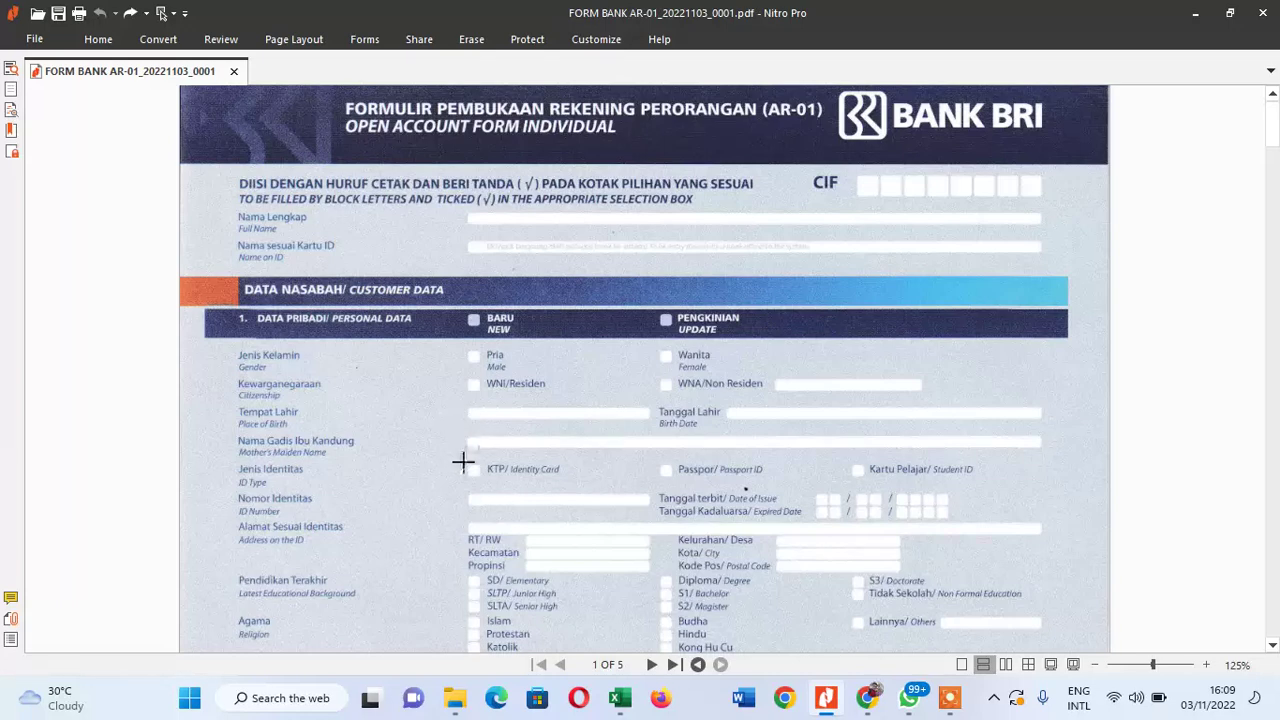
Step: Mark the KTP/Identity Card checkbox in the Jenis Identitas row with a redaction box, and undo the mark
left_click_drag(461, 463, 491, 482)
left_click(468, 465)
key("ctrl+z")
Step: Mark the Nomor Identitas field with a redaction box four times, undoing each mark
left_click_drag(461, 488, 665, 514)
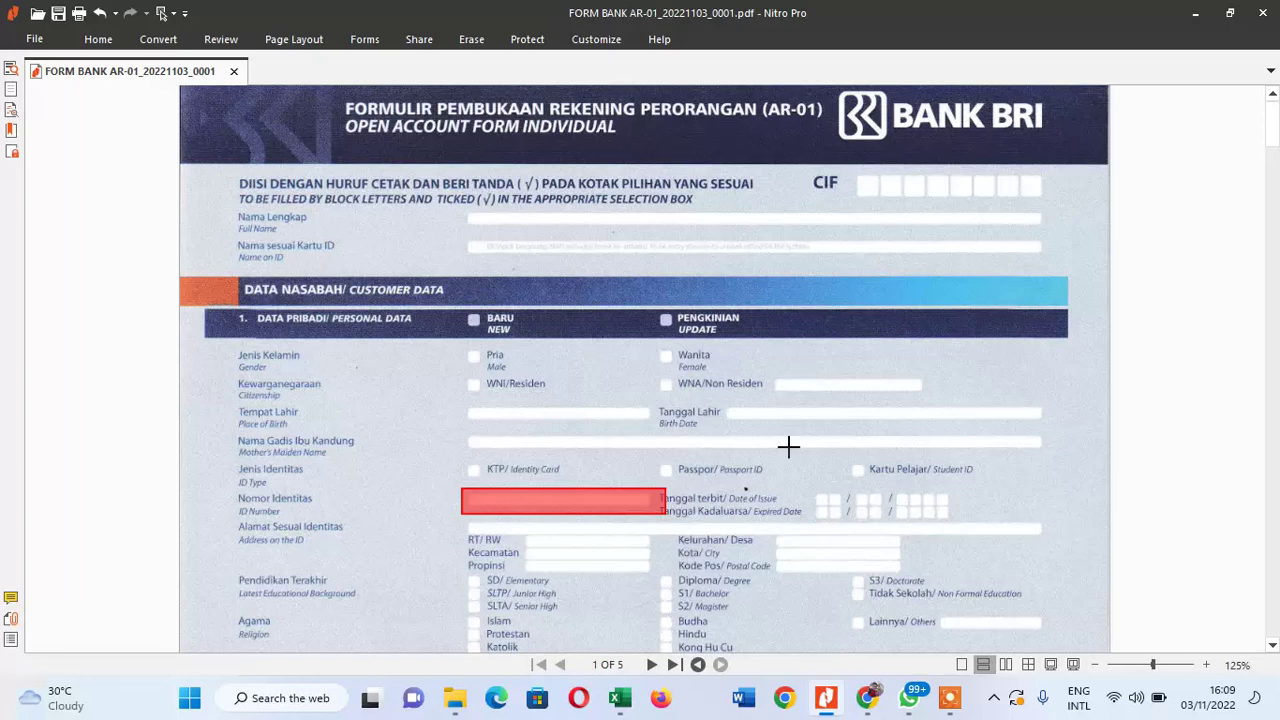
key("ctrl+z")
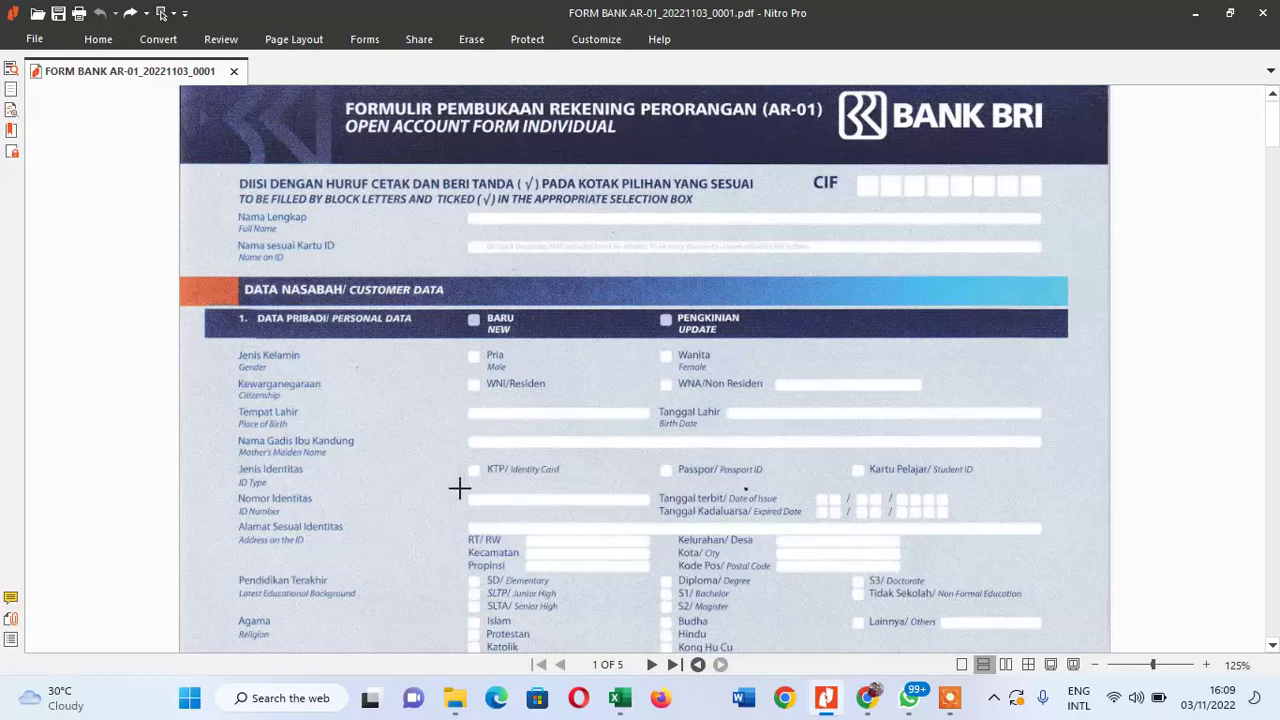
left_click_drag(460, 488, 667, 517)
key("ctrl+z")
left_click_drag(460, 487, 660, 511)
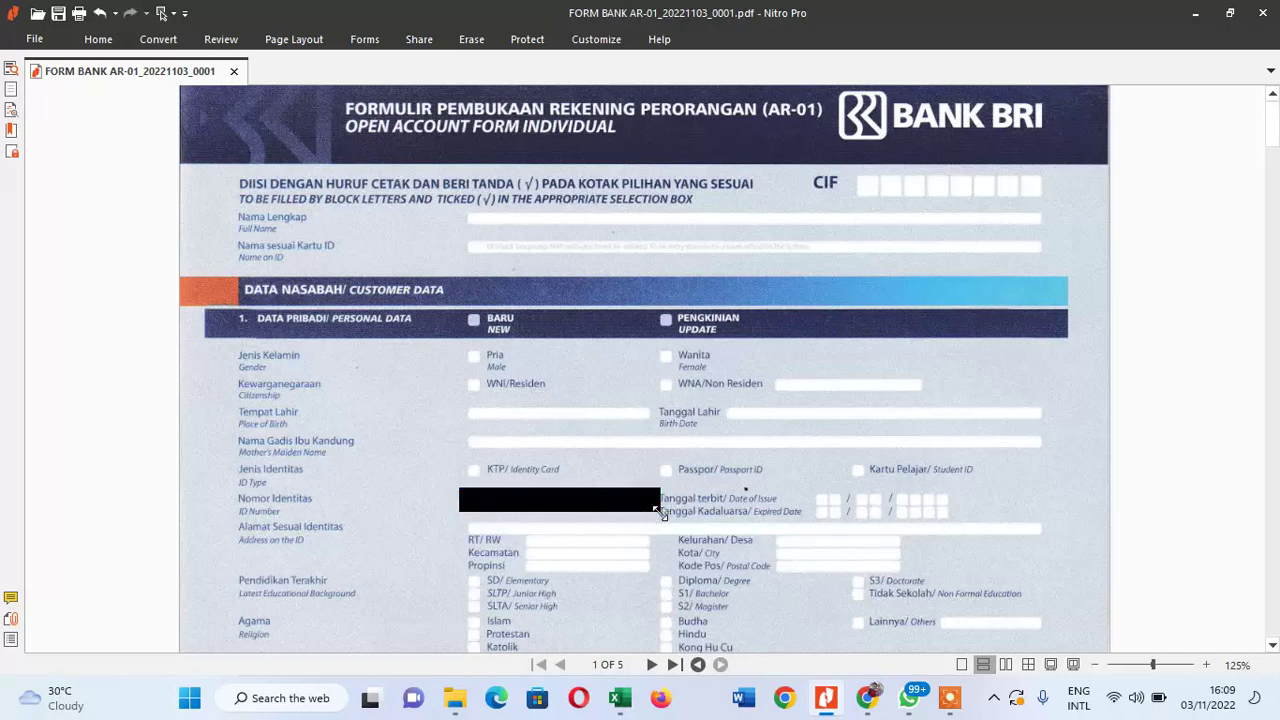
key("ctrl+z")
left_click_drag(463, 490, 657, 510)
key("ctrl+z")
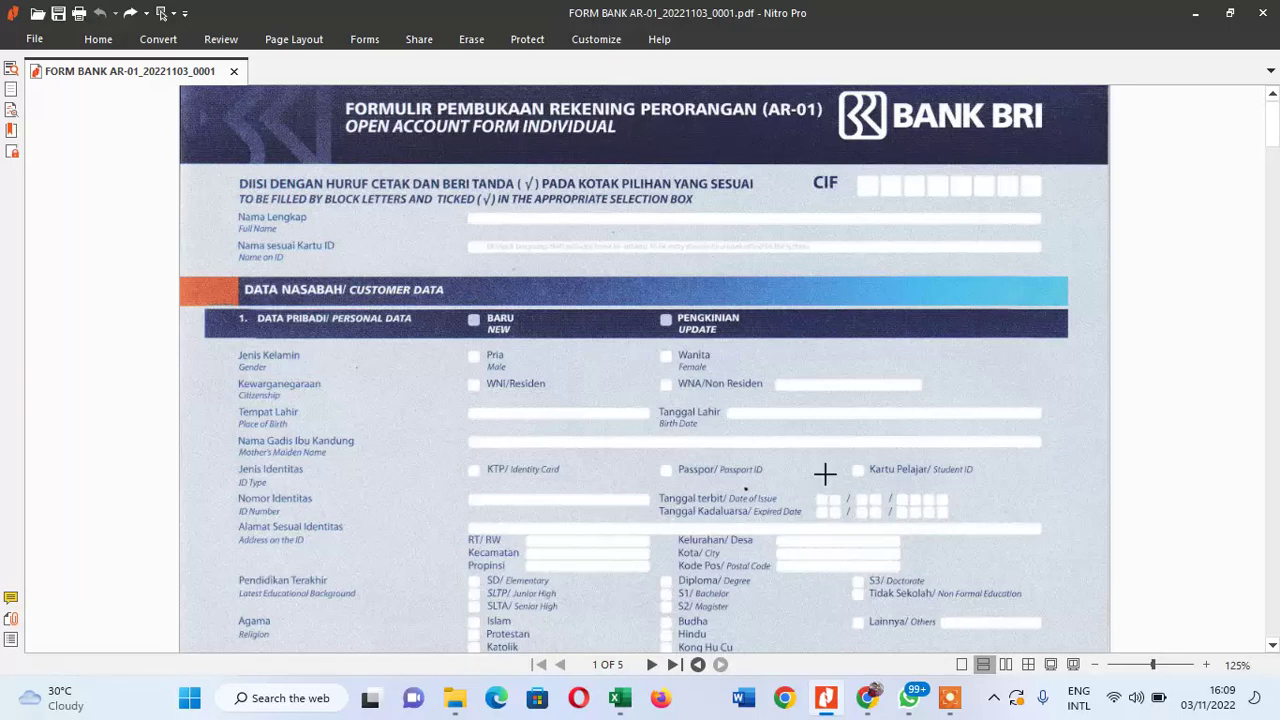
Step: Mark the Tanggal terbit date boxes with a redaction box repeatedly, undoing each mark
left_click_drag(805, 487, 958, 510)
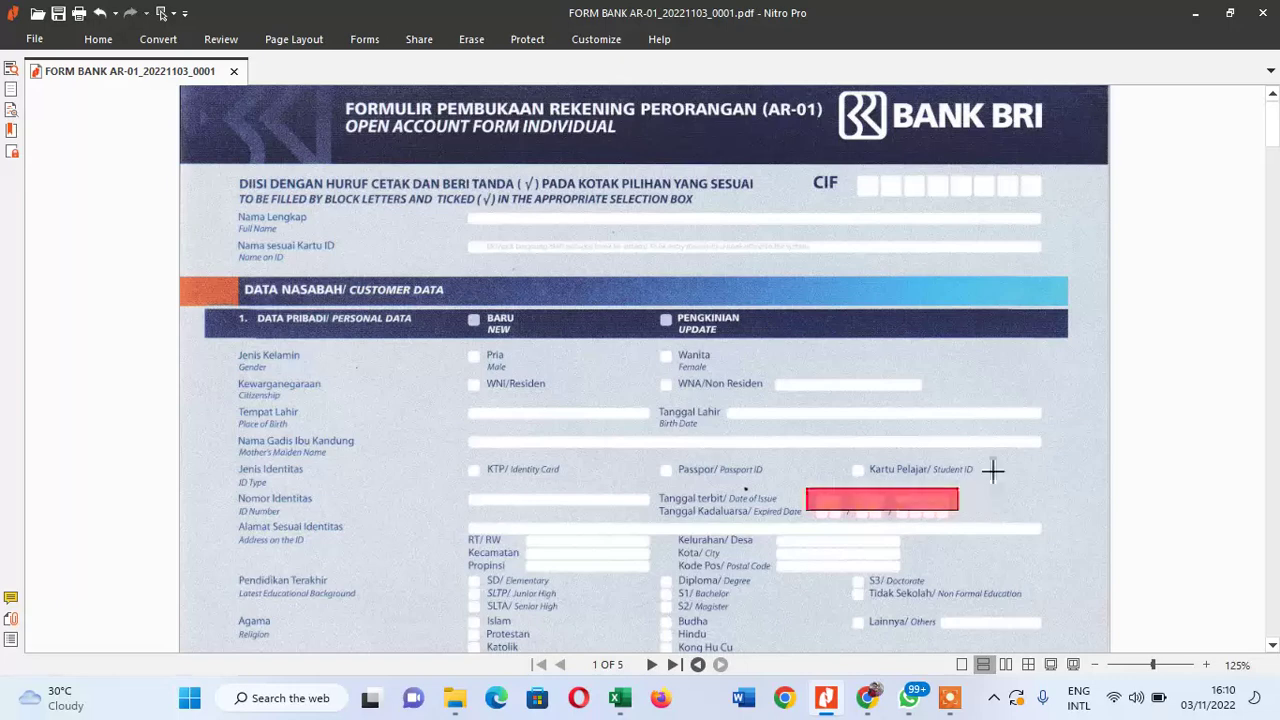
key("ctrl+z")
left_click_drag(806, 488, 957, 510)
key("ctrl+z")
left_click_drag(806, 489, 960, 512)
key("ctrl+z")
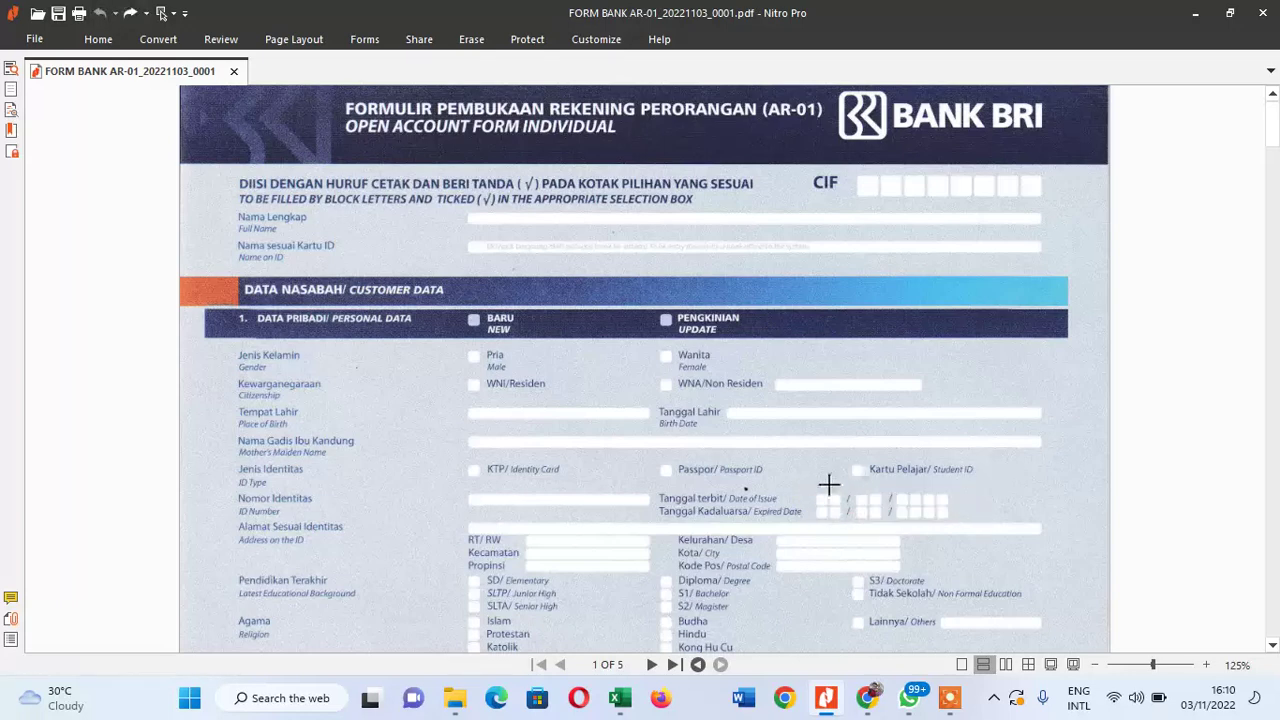
left_click_drag(809, 489, 960, 508)
key("ctrl+z")
left_click_drag(810, 490, 955, 512)
key("ctrl+z")
left_click_drag(812, 488, 957, 510)
key("ctrl+z")
Step: Mark the whole Alamat Sesuai Identitas block, from the address line to the Kode Pos field, and undo the mark
left_click_drag(457, 516, 1048, 576)
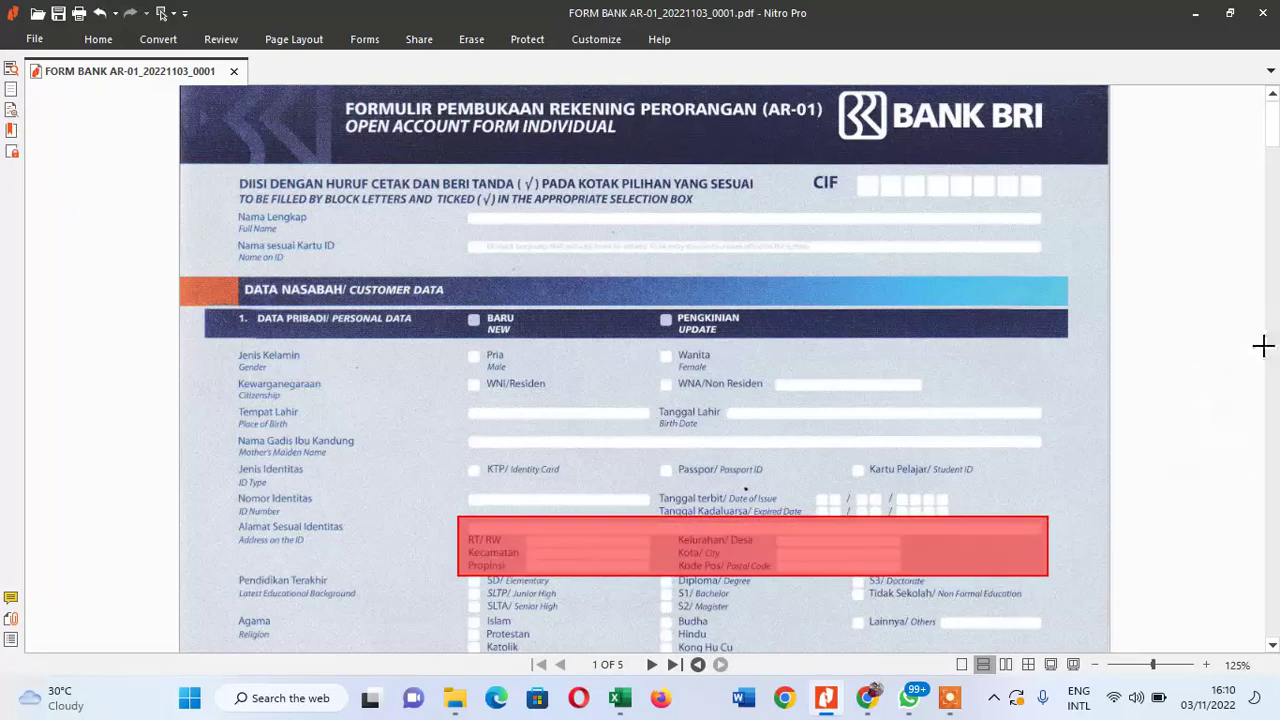
left_click(1273, 648)
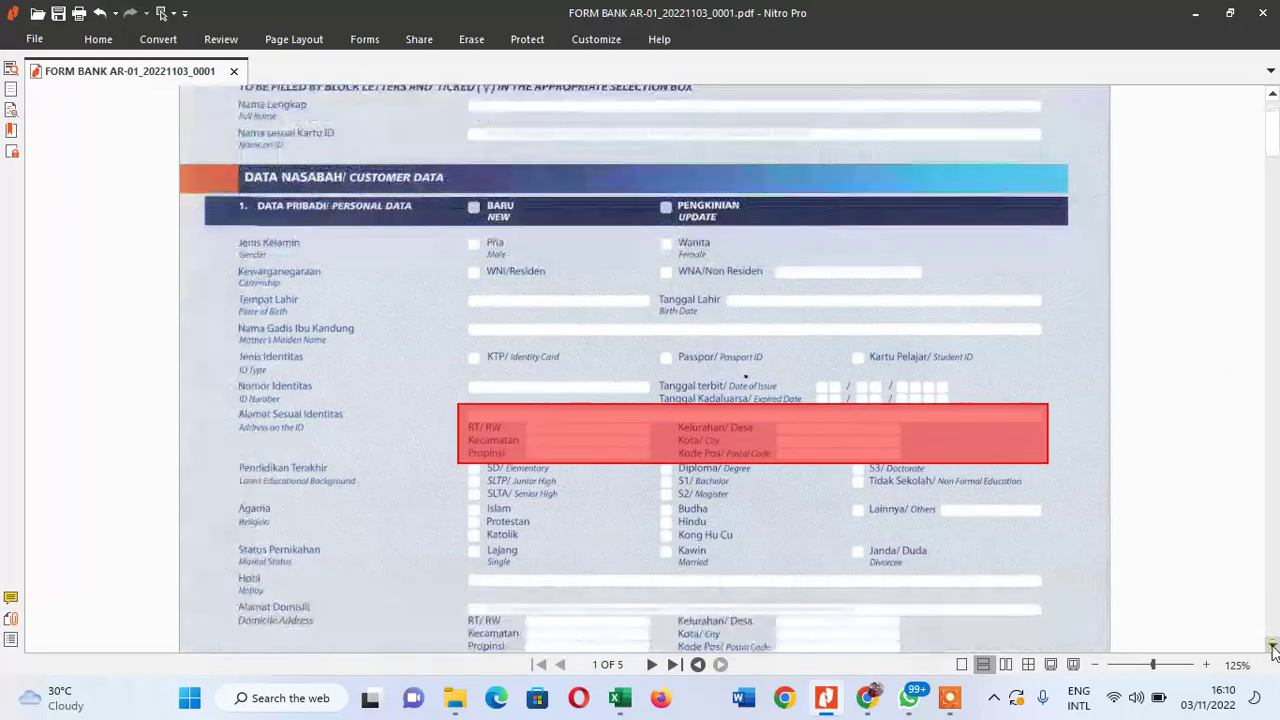
left_click(1273, 648)
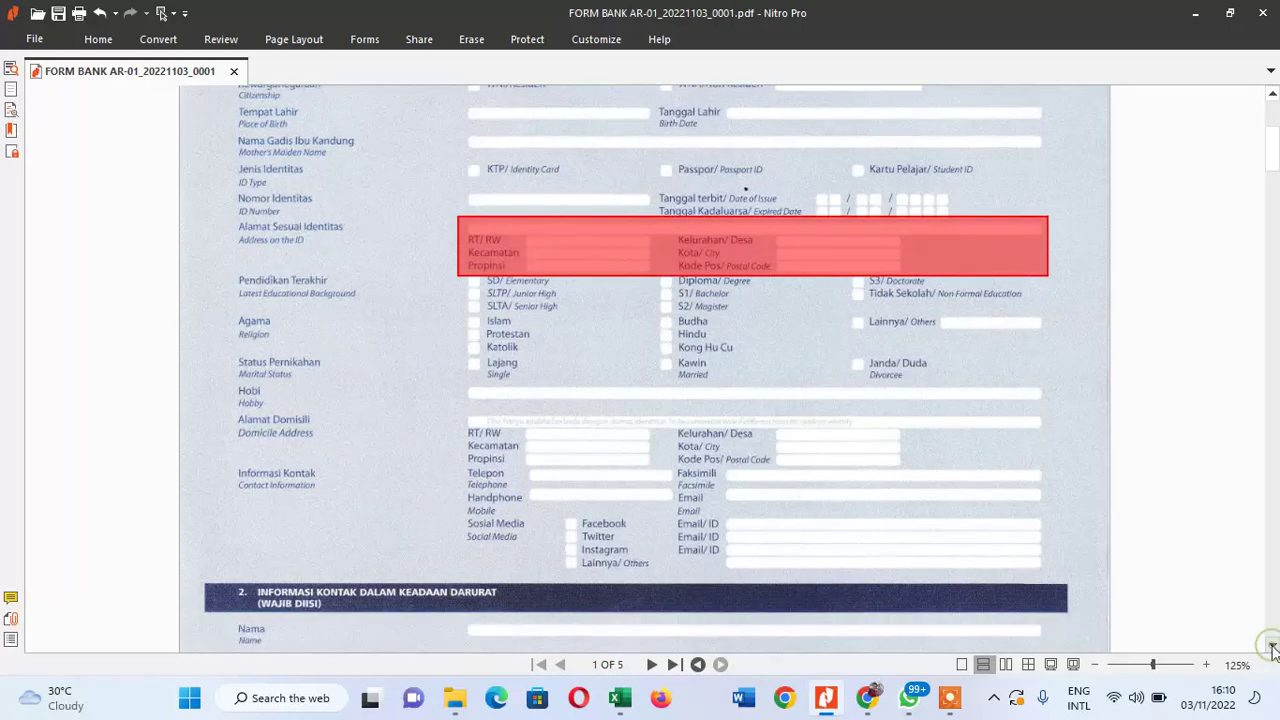
key("ctrl+z")
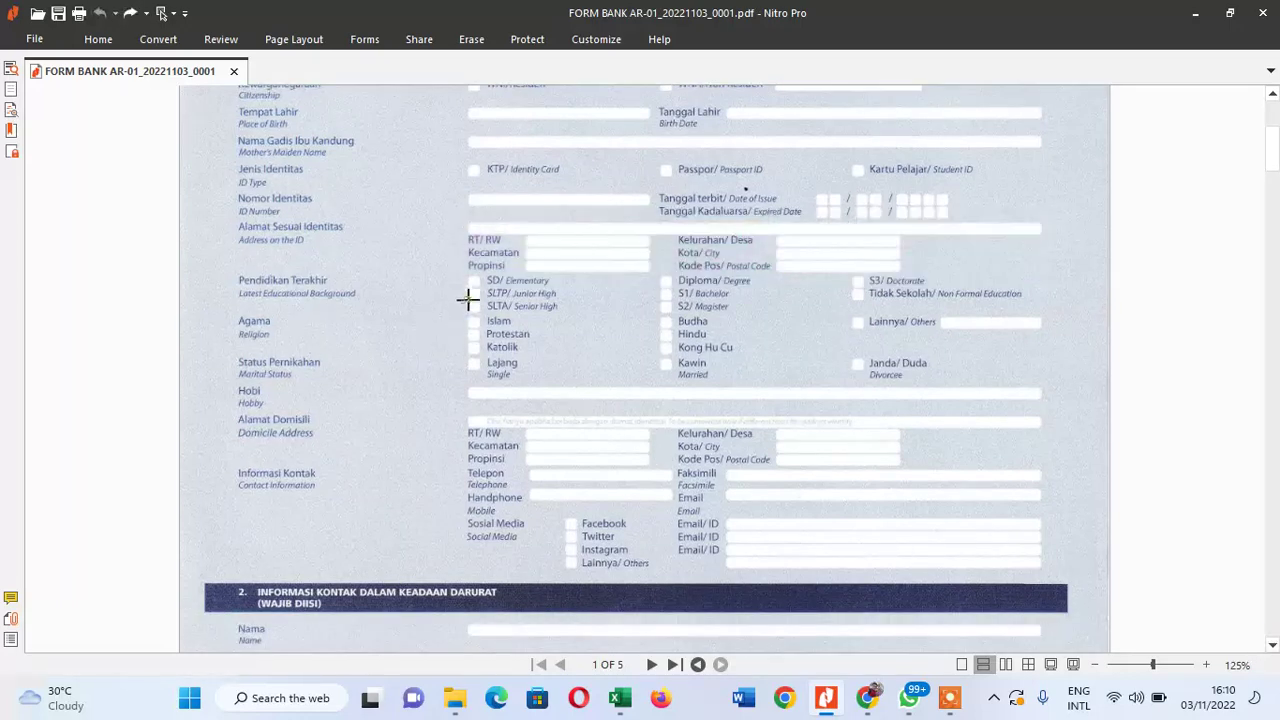
Step: Mark the SLTA/Senior High checkbox in the Pendidikan Terakhir section with a redaction box twice, undoing each mark
left_click_drag(468, 299, 481, 315)
key("ctrl+z")
left_click_drag(466, 299, 484, 313)
key("ctrl+z")
Step: Mark the Agama section, the Status Pernikahan row and its Lajang option with redaction boxes, undoing each mark
left_click_drag(230, 315, 1054, 354)
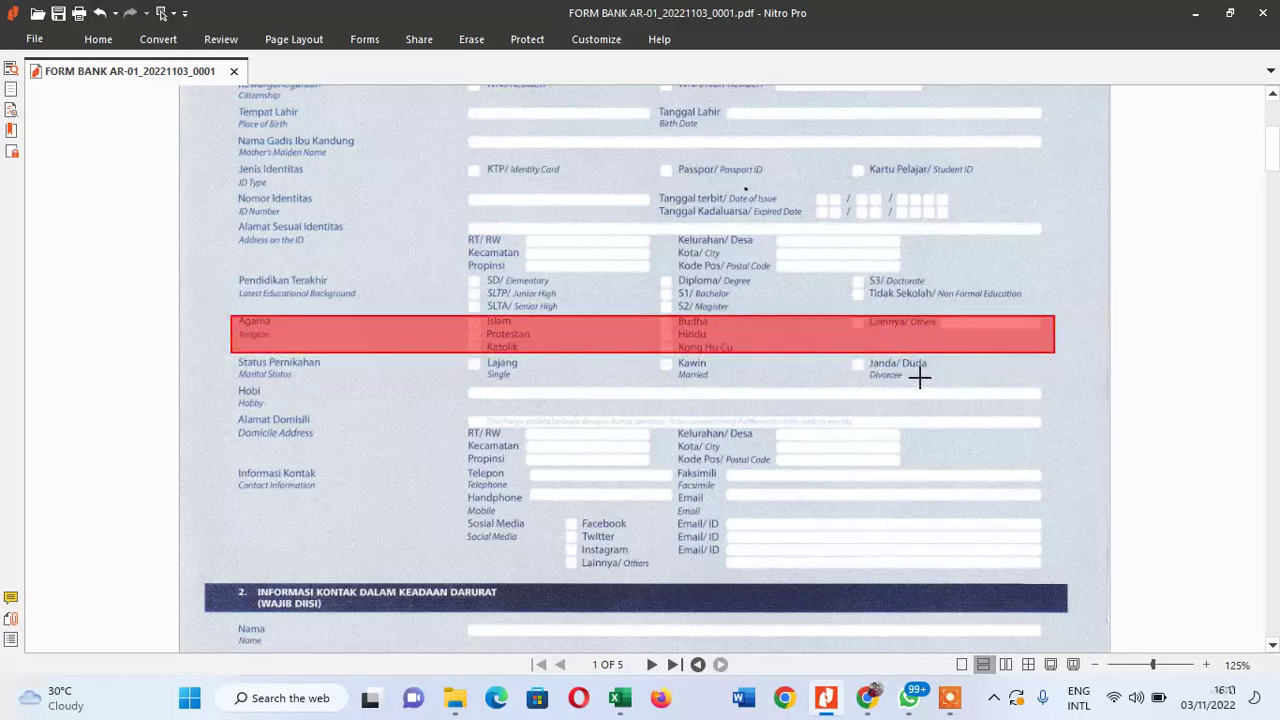
key("ctrl+z")
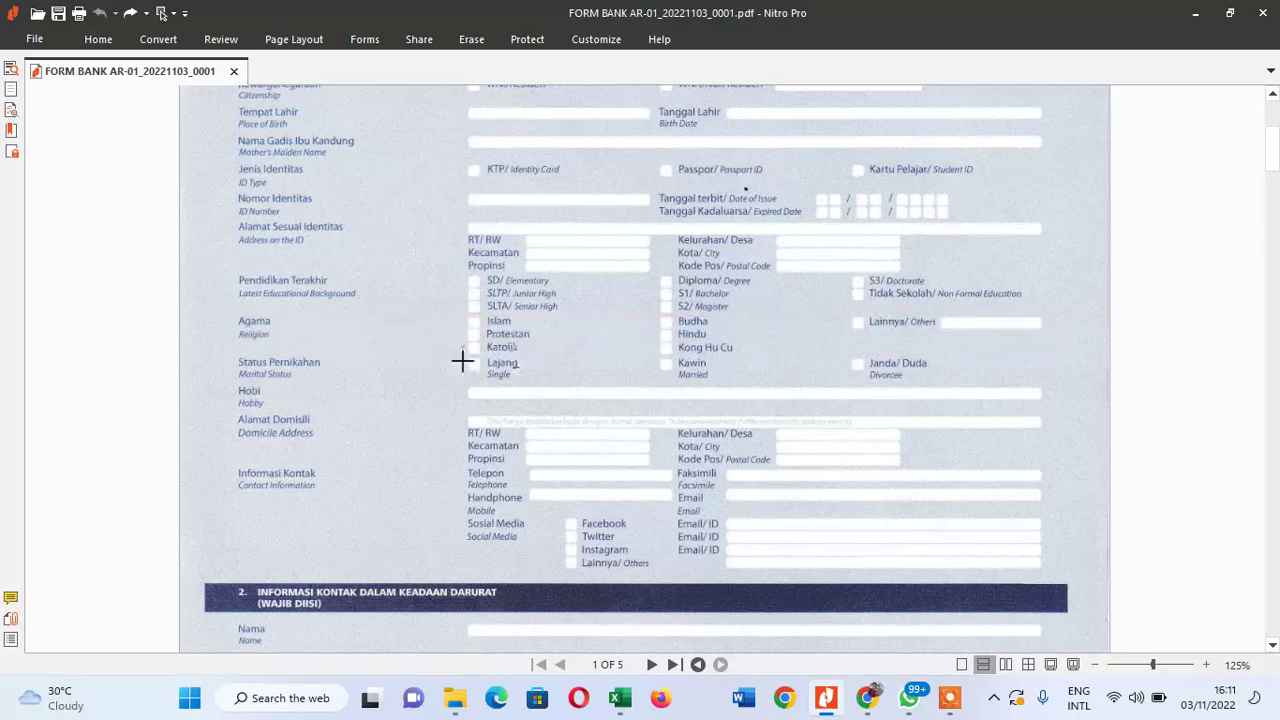
left_click_drag(229, 349, 938, 380)
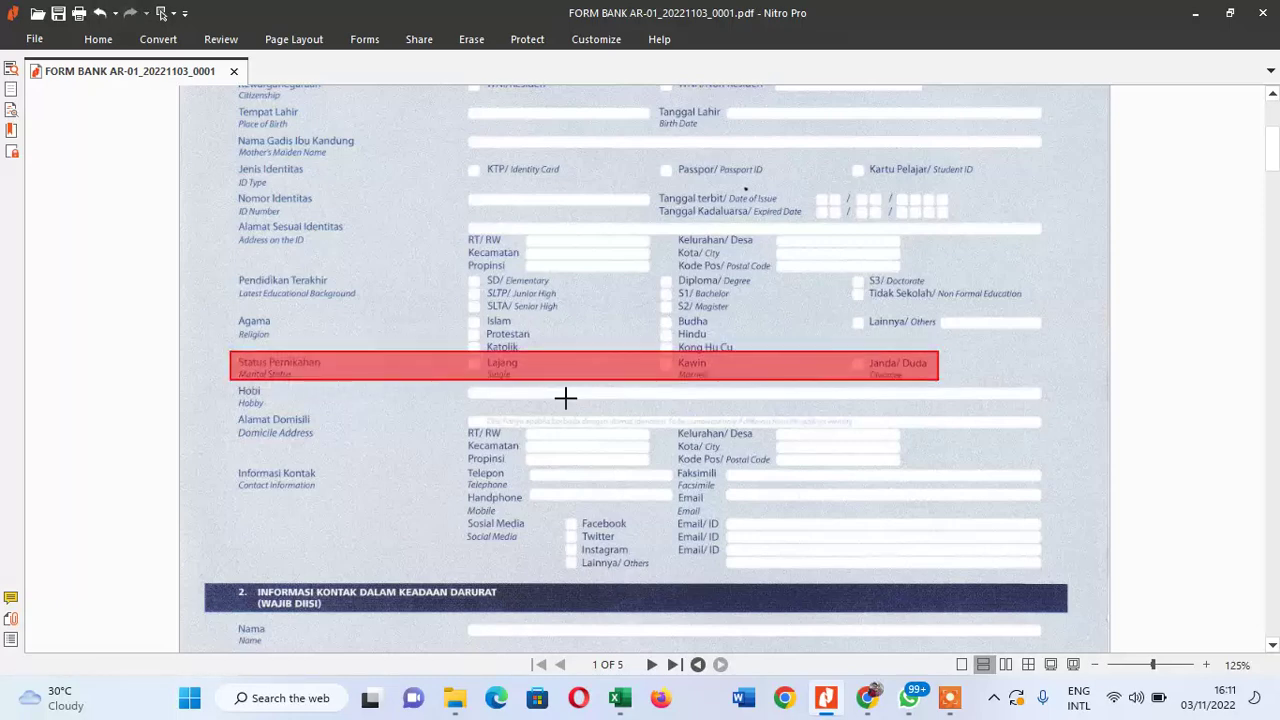
key("ctrl+z")
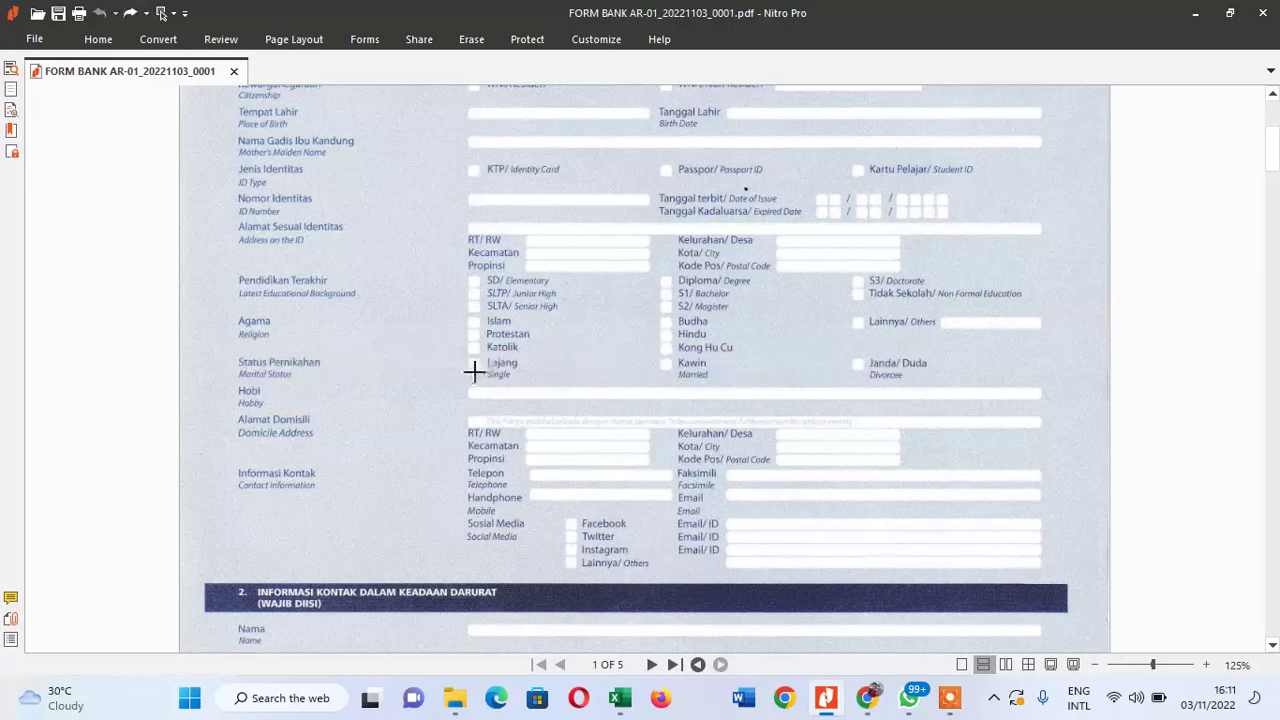
left_click_drag(466, 352, 530, 379)
key("ctrl+z")
Step: Mark the Hobi row, the Alamat Domisili block and the Alamat Sesuai Identitas block with redaction boxes, undoing each mark
left_click_drag(228, 383, 1048, 409)
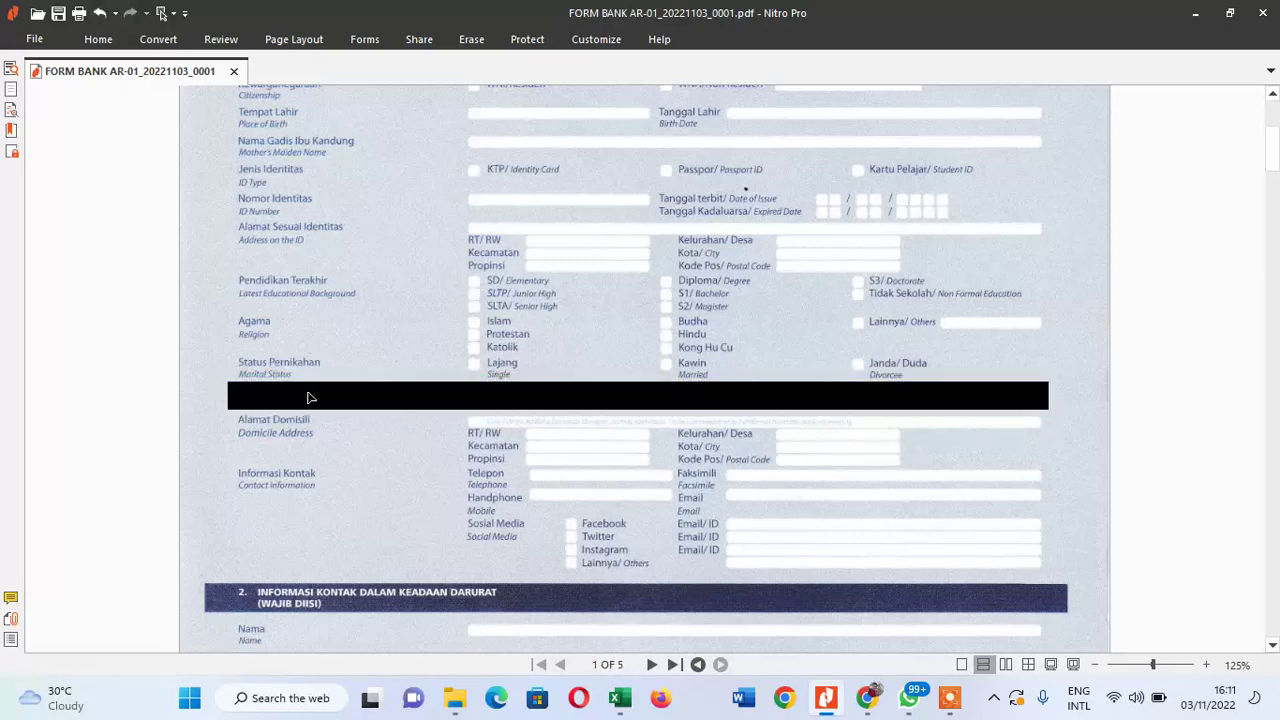
key("ctrl+z")
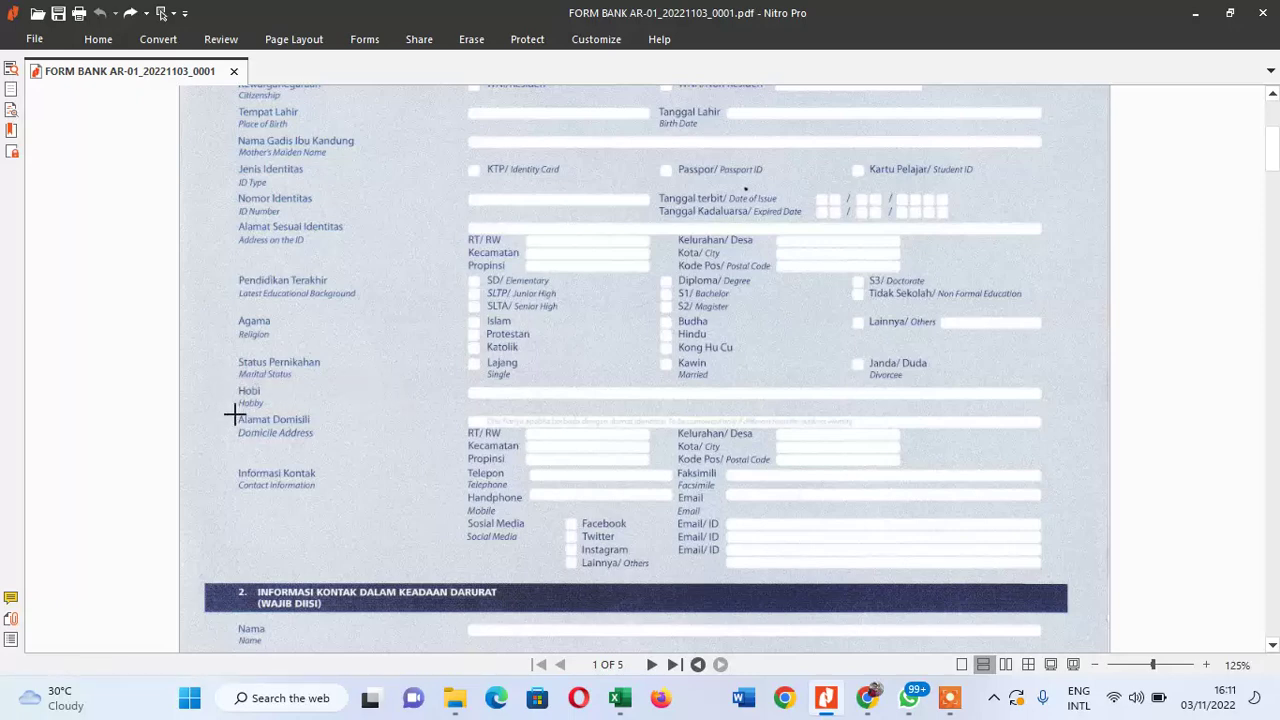
left_click_drag(231, 411, 1054, 469)
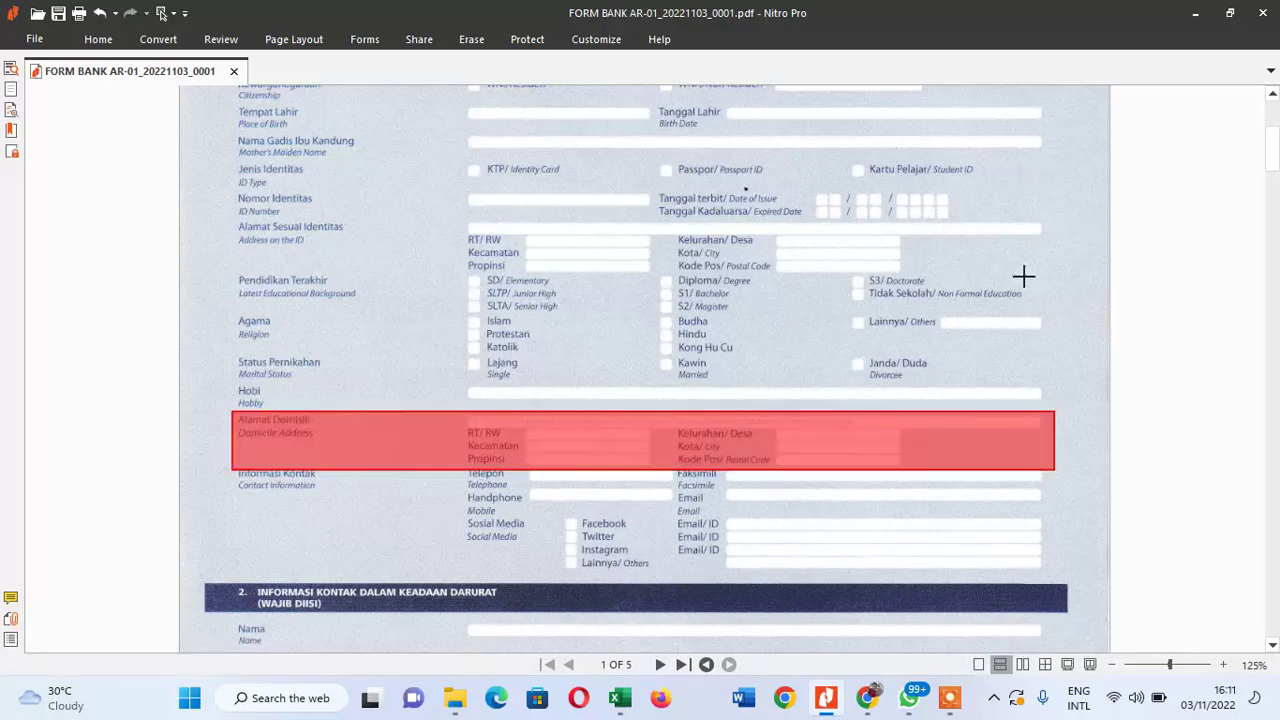
left_click(1272, 94)
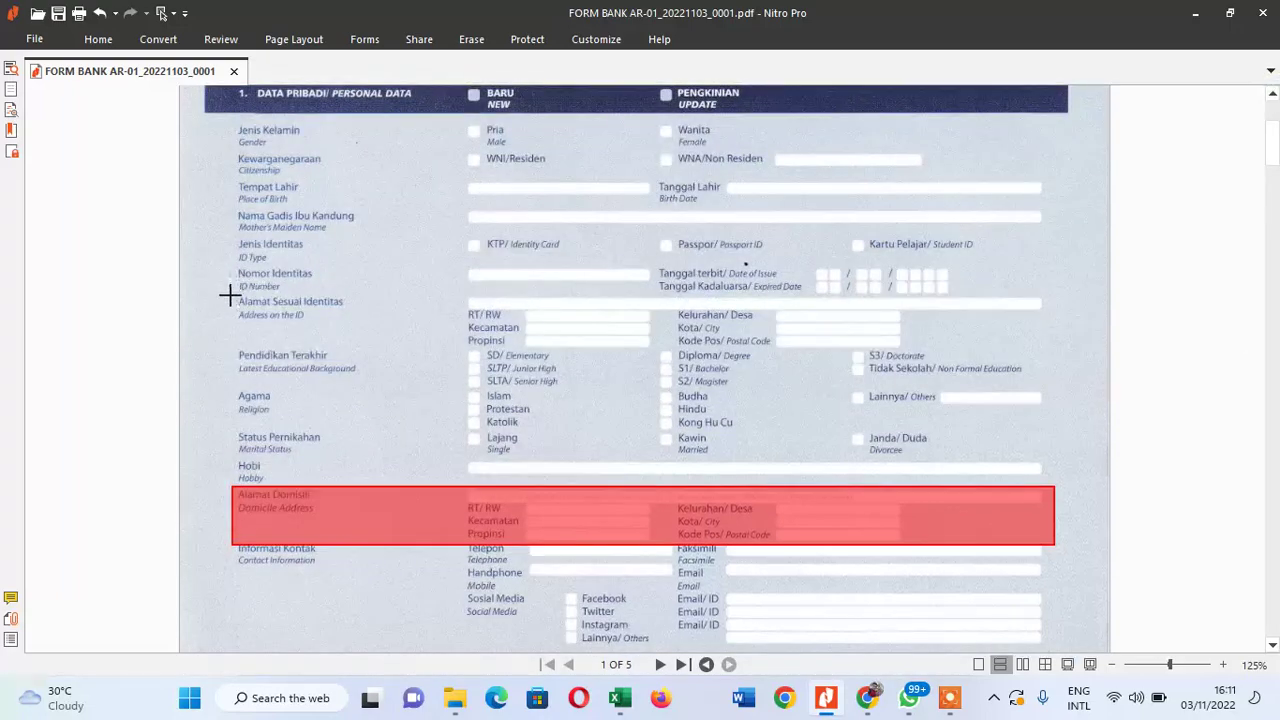
left_click_drag(229, 295, 1051, 349)
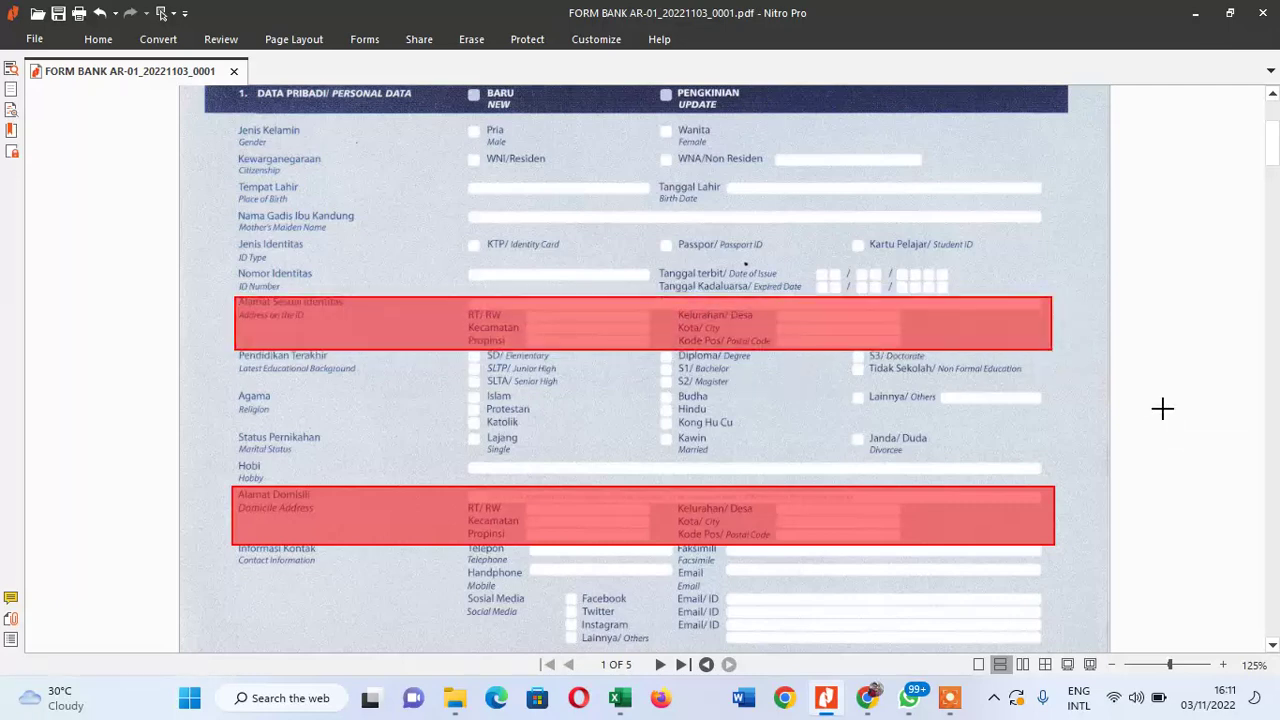
key("ctrl+z")
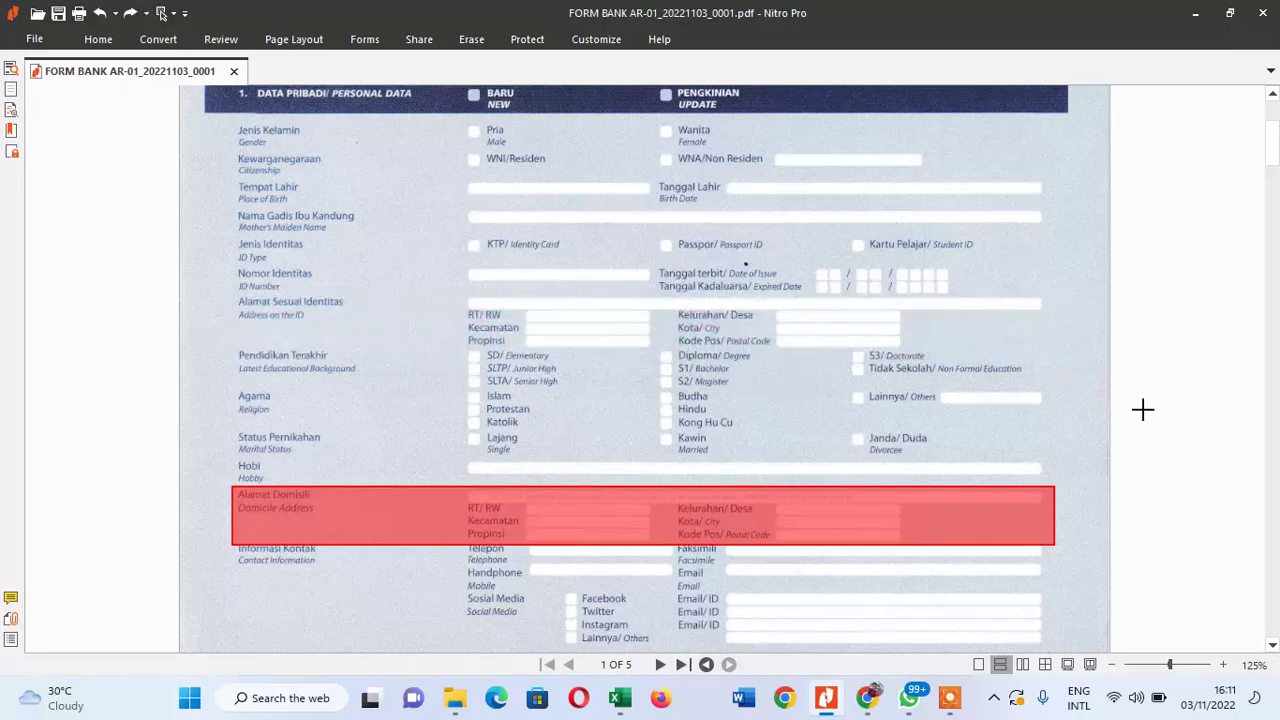
key("ctrl+z")
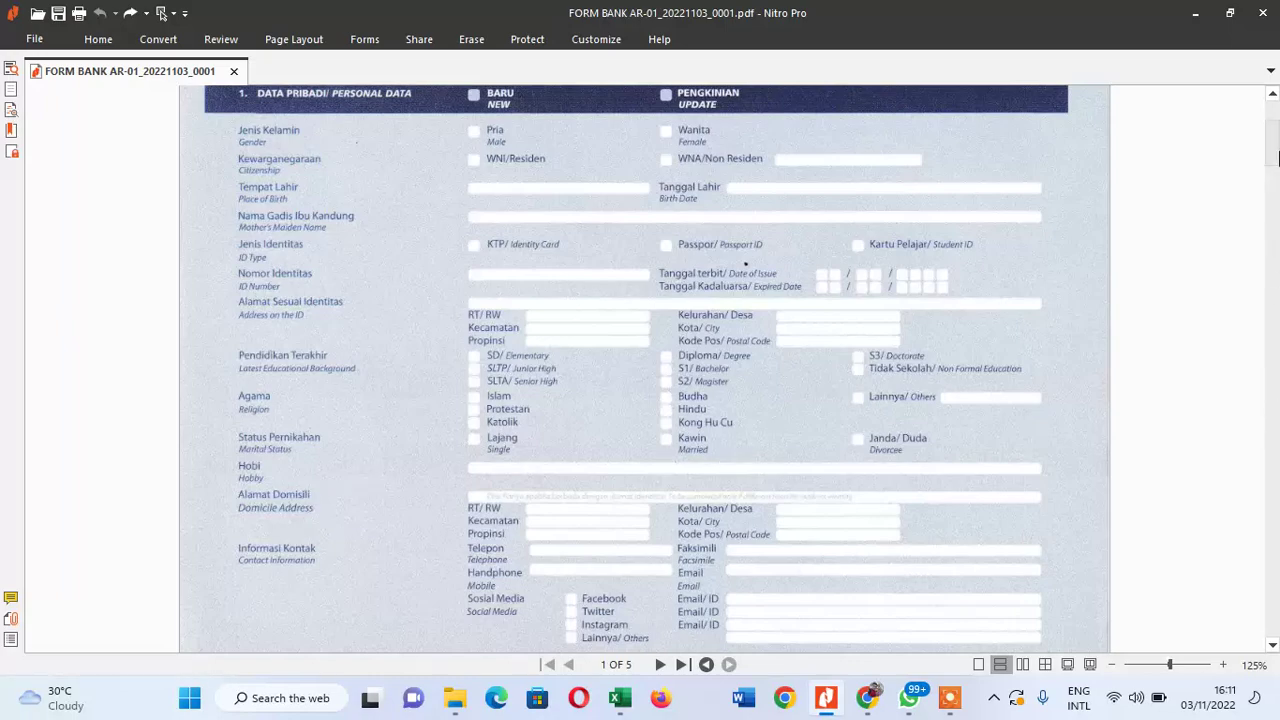
Step: Mark the Telepon, Handphone, Email and Sosial Media fields of the Informasi Kontak section with redaction boxes, undoing each mark
scroll(1277, 155, "down", 3)
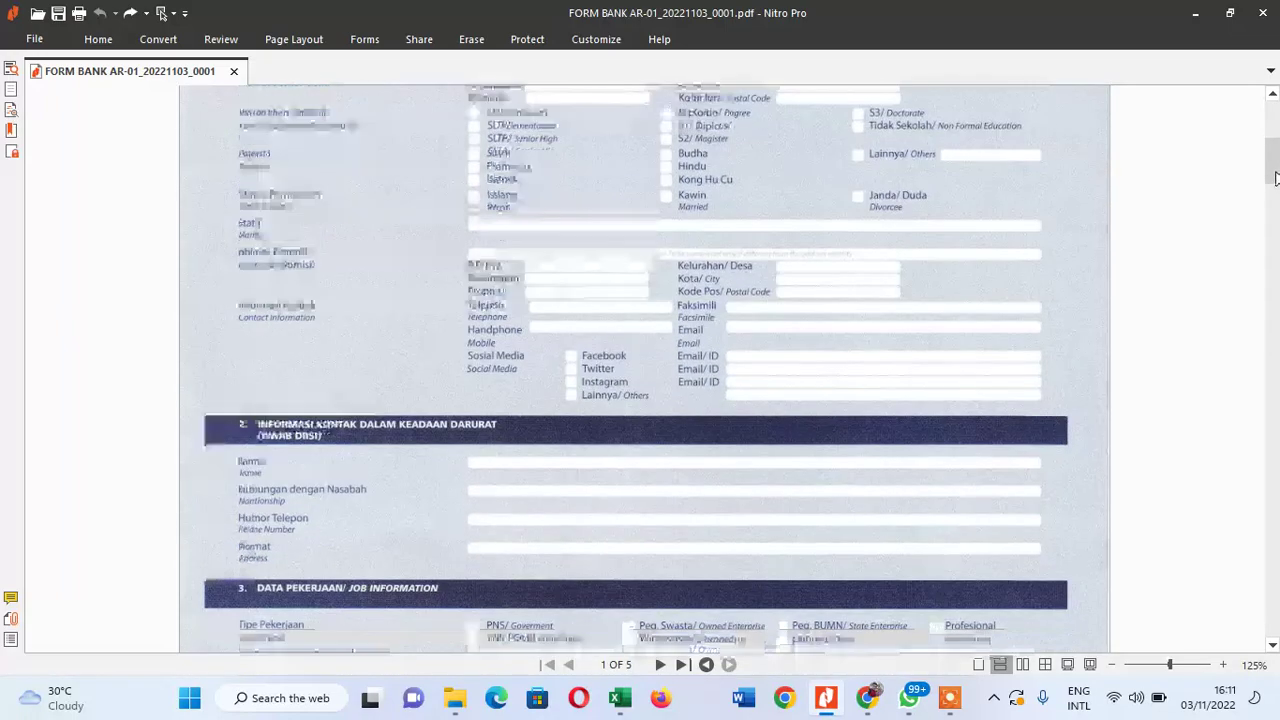
left_click_drag(234, 288, 1049, 323)
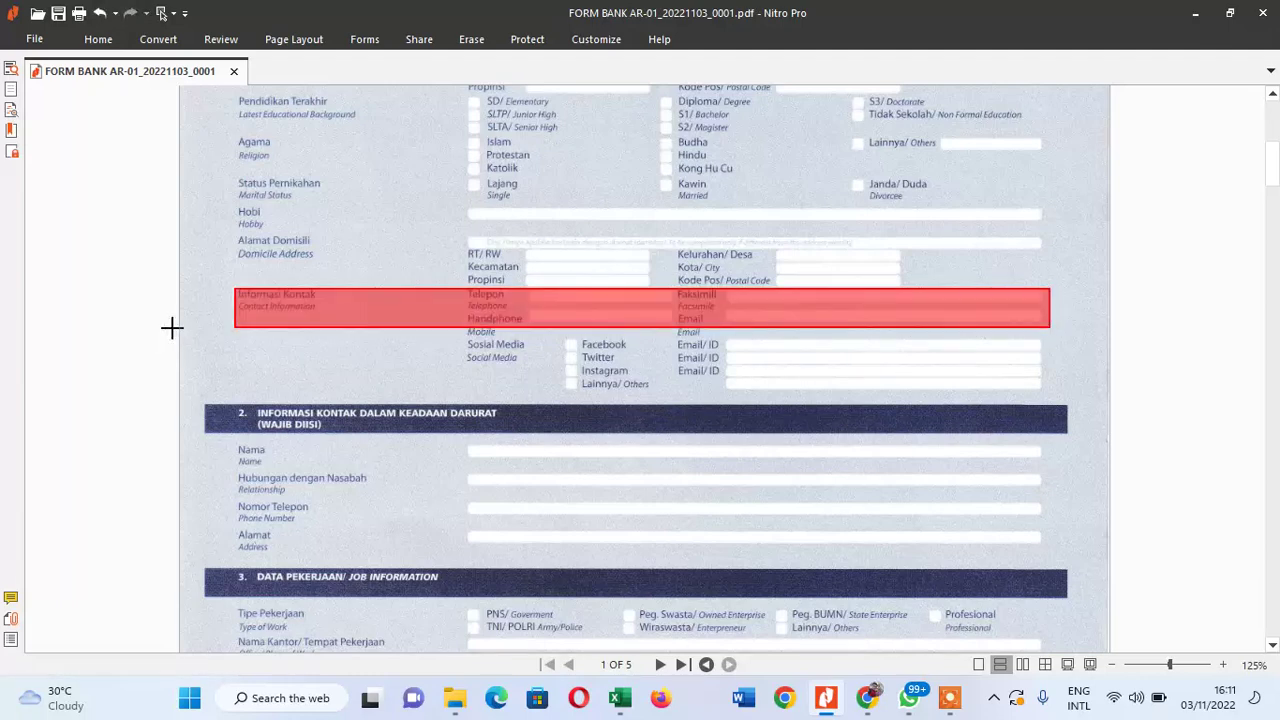
key("ctrl+z")
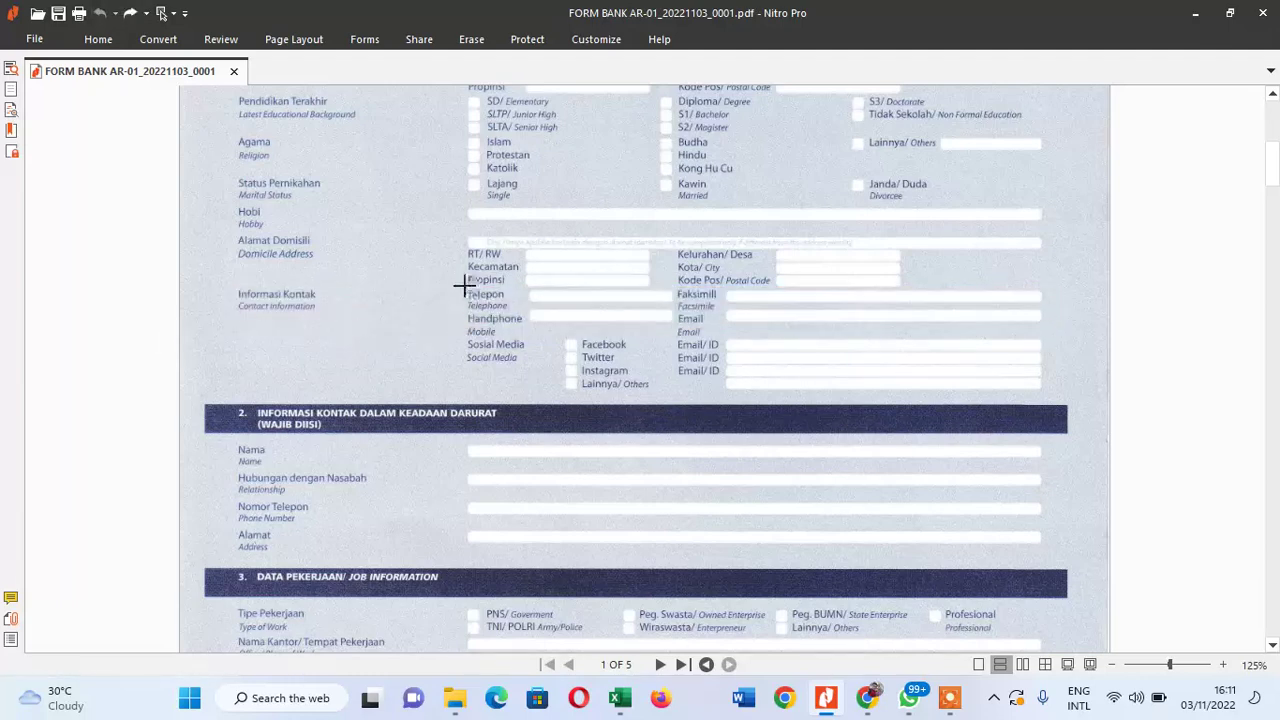
left_click_drag(466, 289, 686, 301)
left_click_drag(461, 312, 685, 322)
left_click_drag(720, 306, 1122, 333)
key("ctrl+z")
left_click_drag(455, 337, 1060, 395)
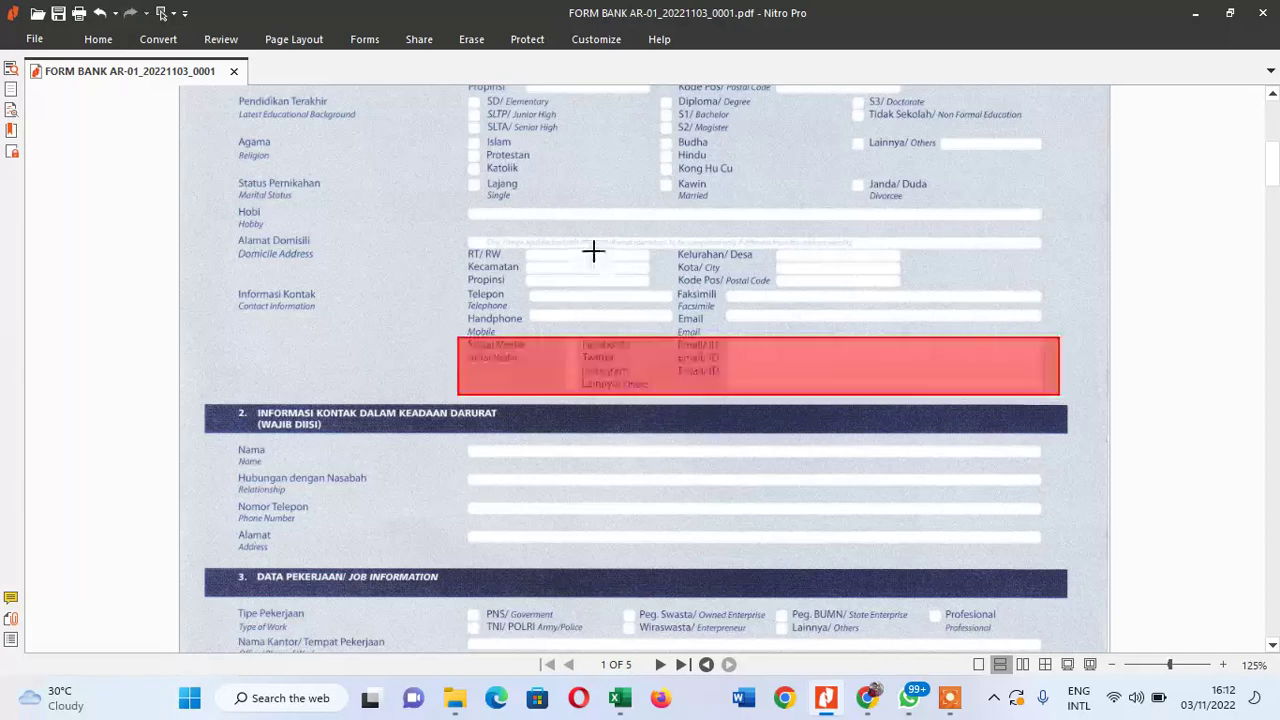
key("ctrl+z")
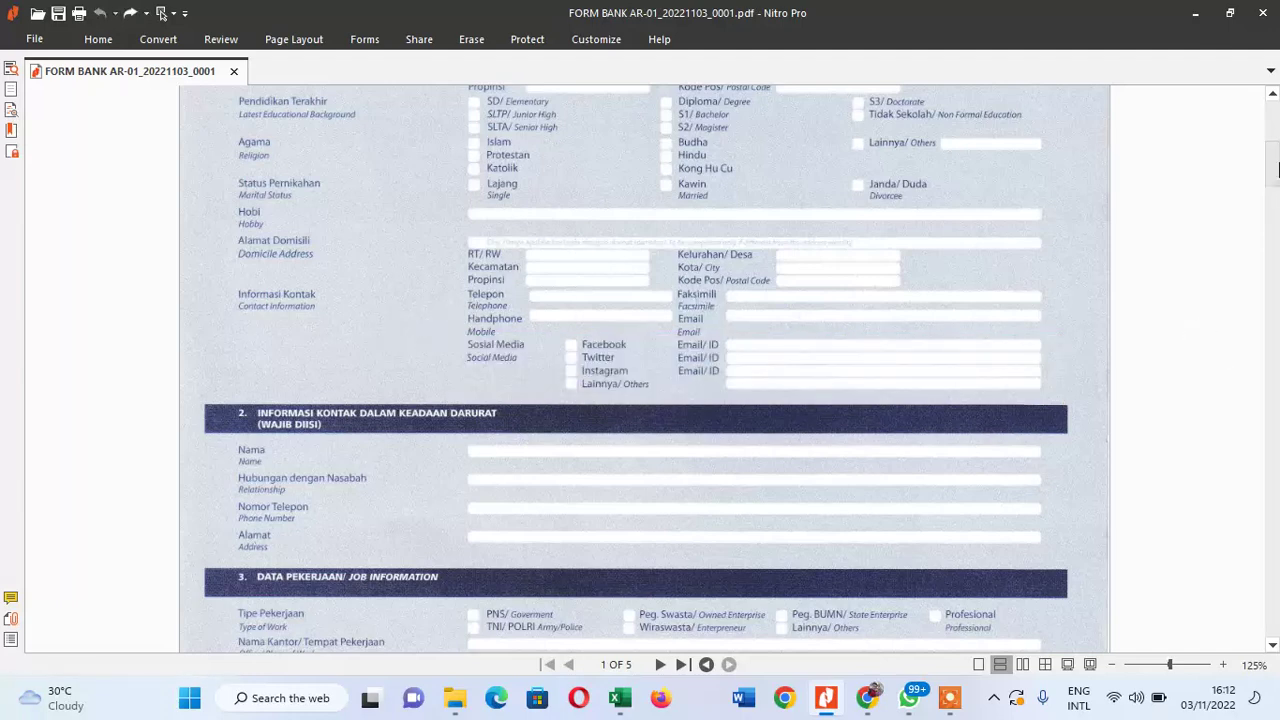
Step: Mark section 2, Informasi Kontak Dalam Keadaan Darurat, and its rows from Nama to Alamat with redaction boxes, undoing each mark
scroll(1276, 178, "down", 2)
scroll(1276, 178, "down", 2)
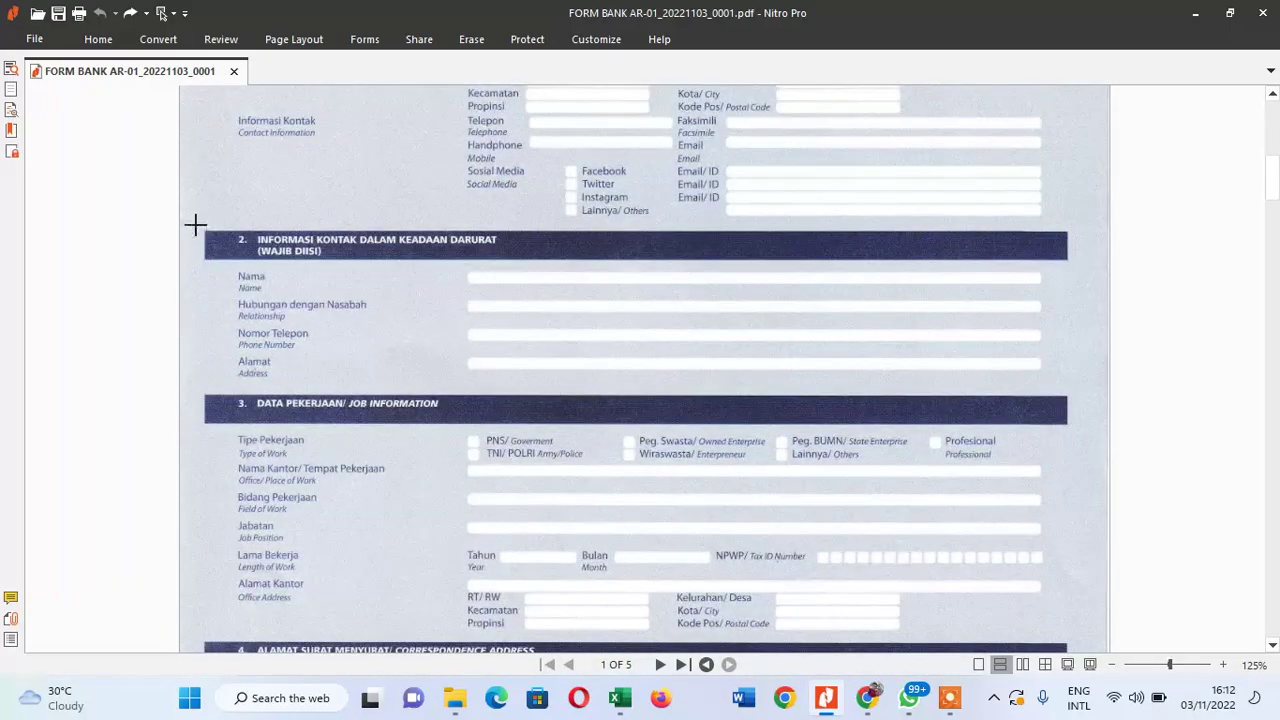
left_click_drag(198, 228, 1087, 376)
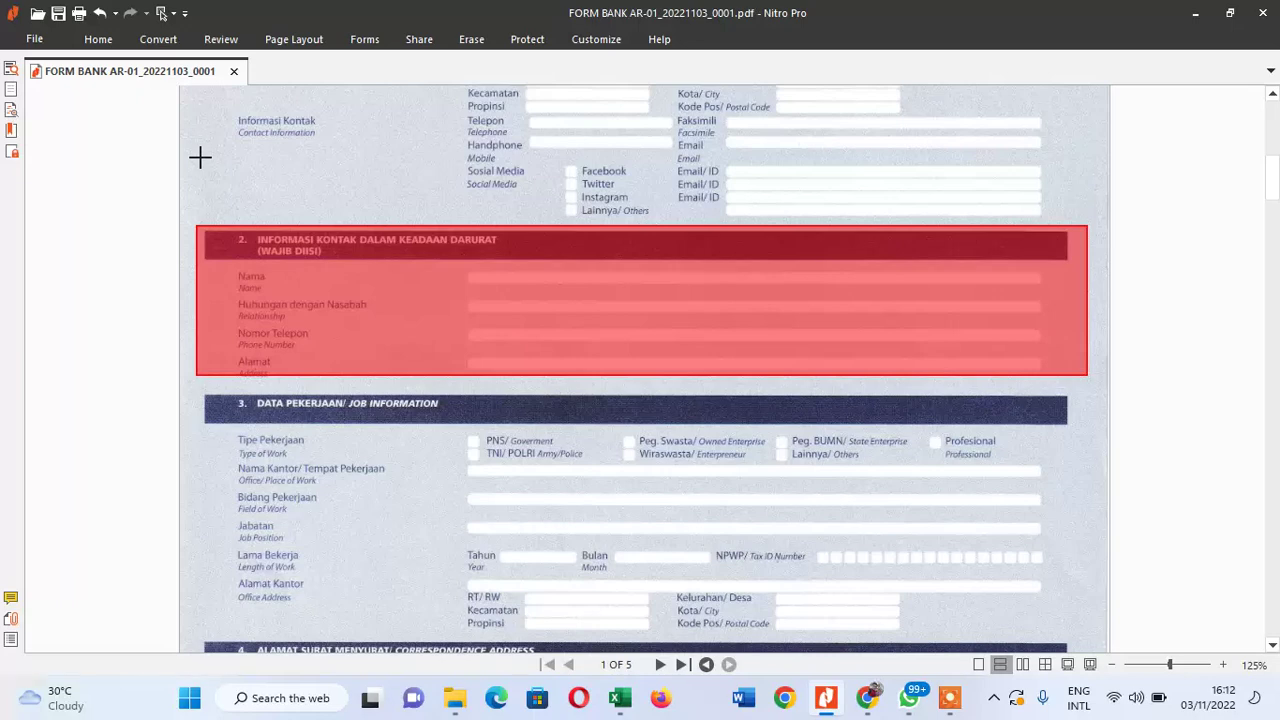
key("ctrl+z")
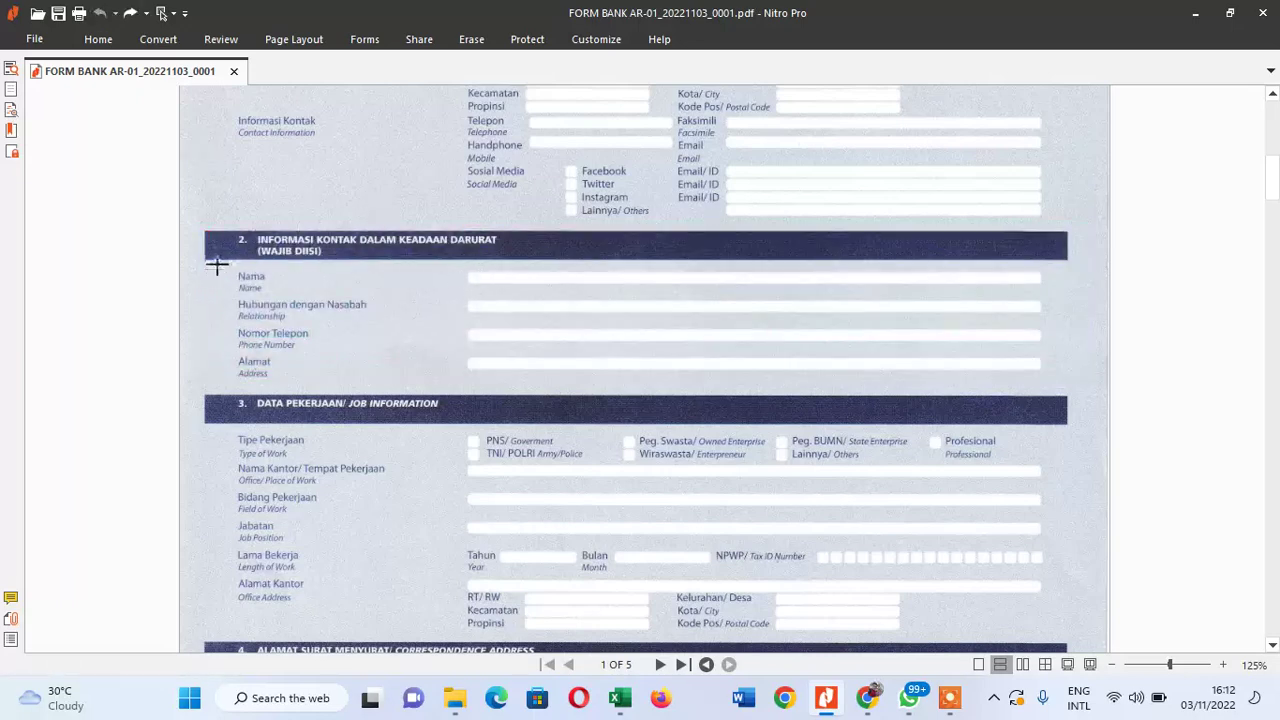
left_click_drag(216, 265, 1058, 378)
key("ctrl+z")
left_click_drag(230, 266, 1020, 378)
key("ctrl+z")
Step: Mark the Hubungan dengan Nasabah label and its entry field repeatedly with redaction boxes, undoing each mark
left_click_drag(235, 302, 411, 323)
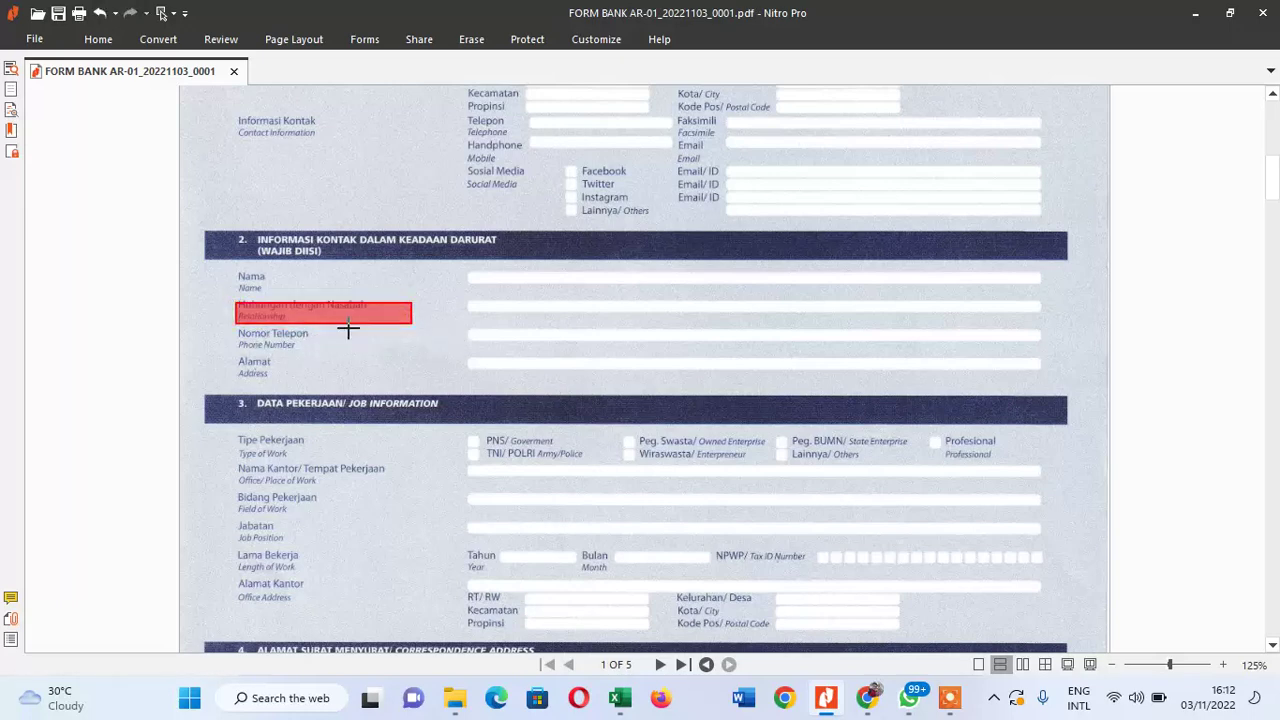
key("ctrl+z")
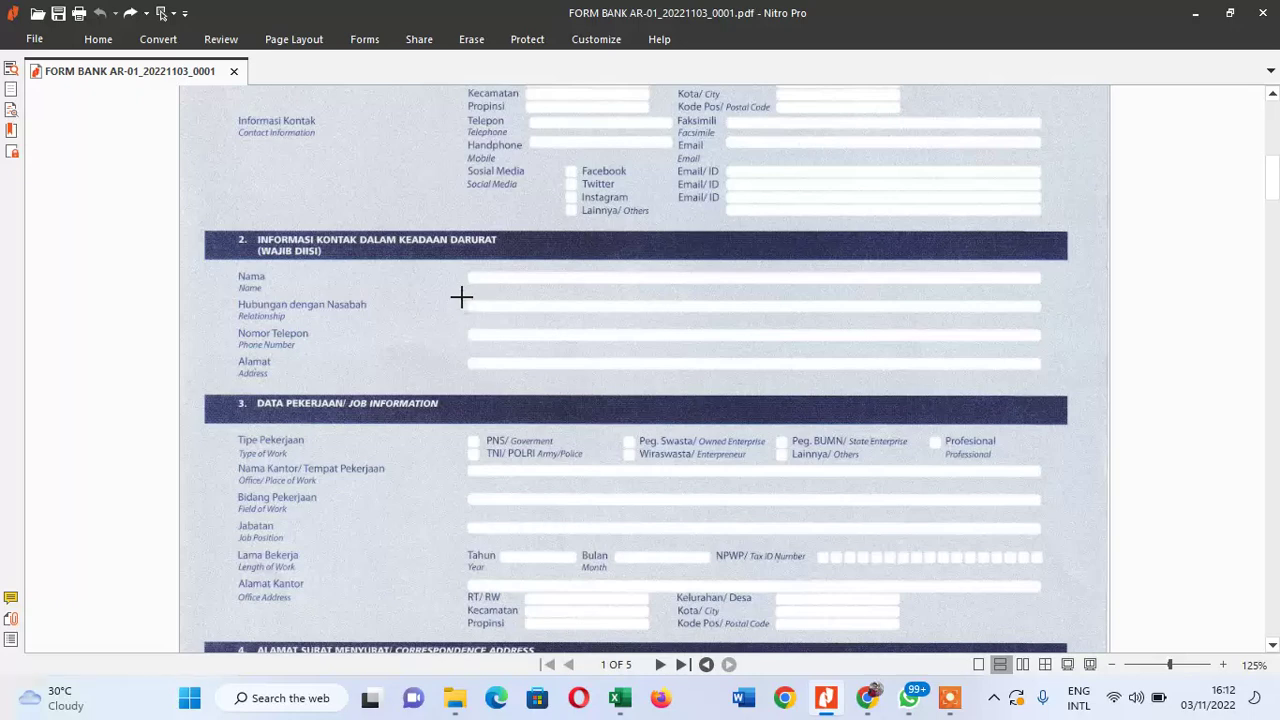
left_click_drag(461, 296, 1043, 319)
key("ctrl+z")
left_click_drag(460, 294, 1054, 316)
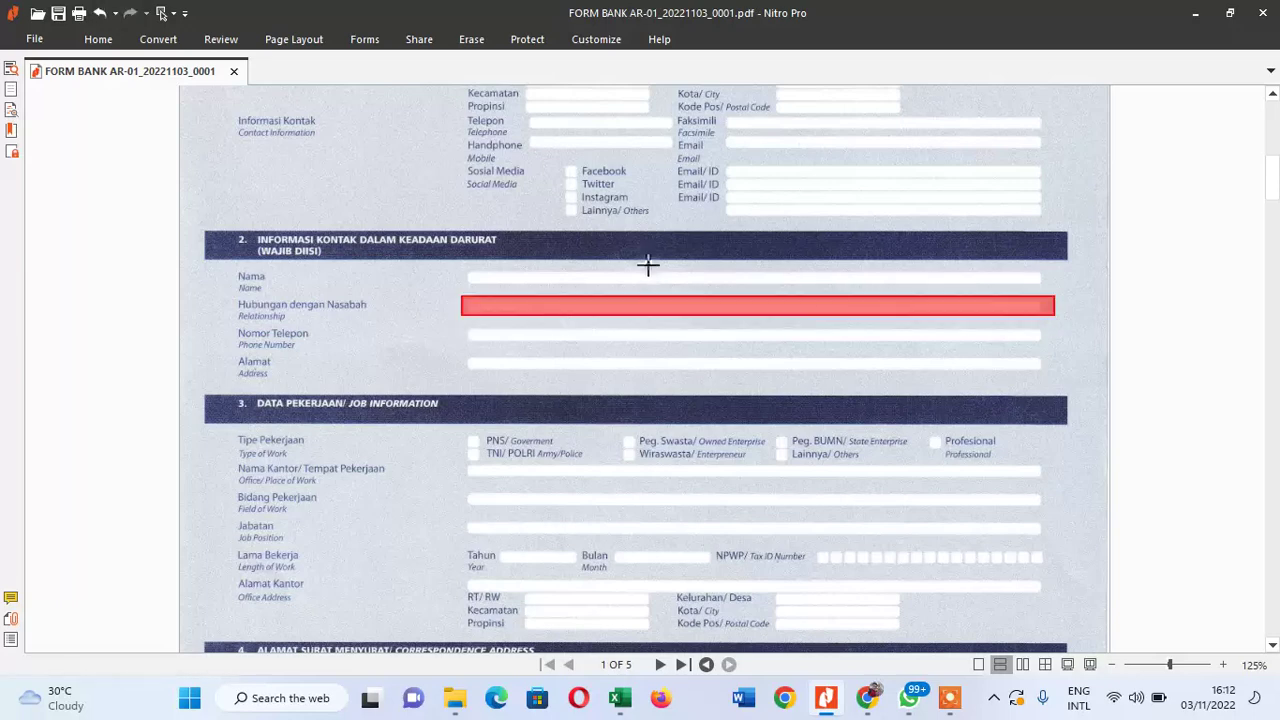
key("ctrl+z")
left_click_drag(464, 295, 1117, 346)
key("ctrl+z")
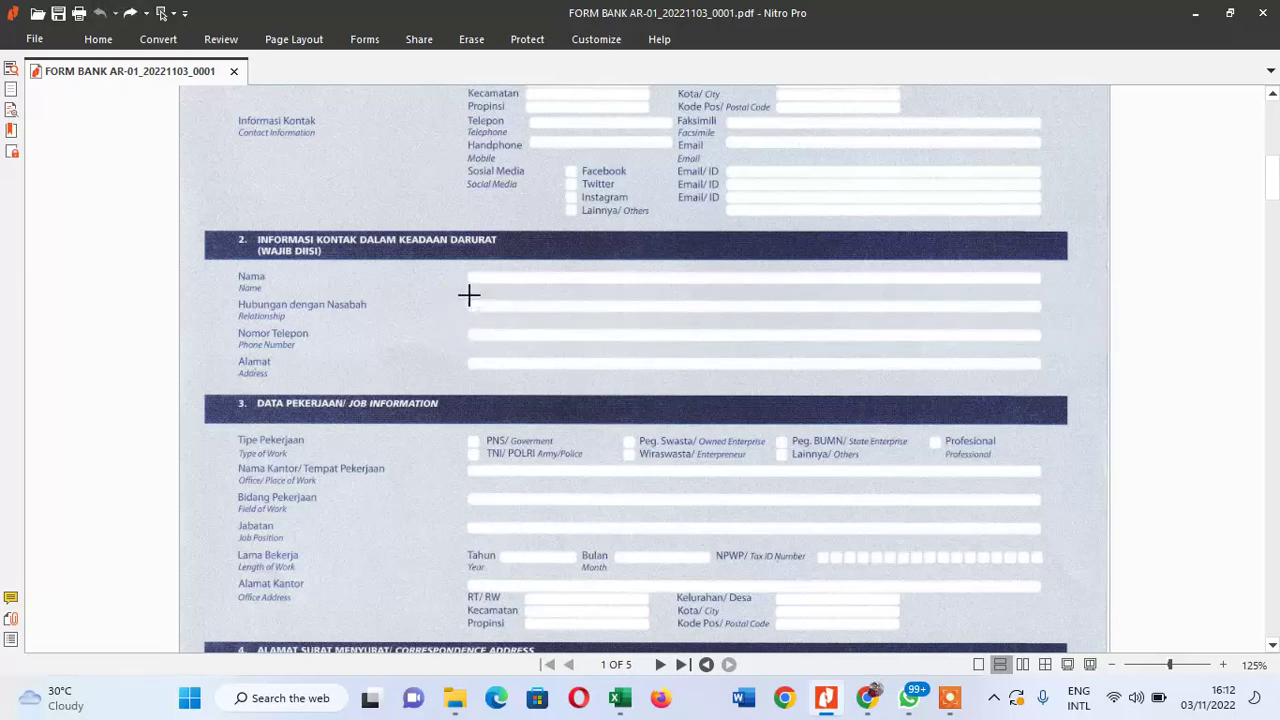
left_click_drag(460, 296, 1053, 322)
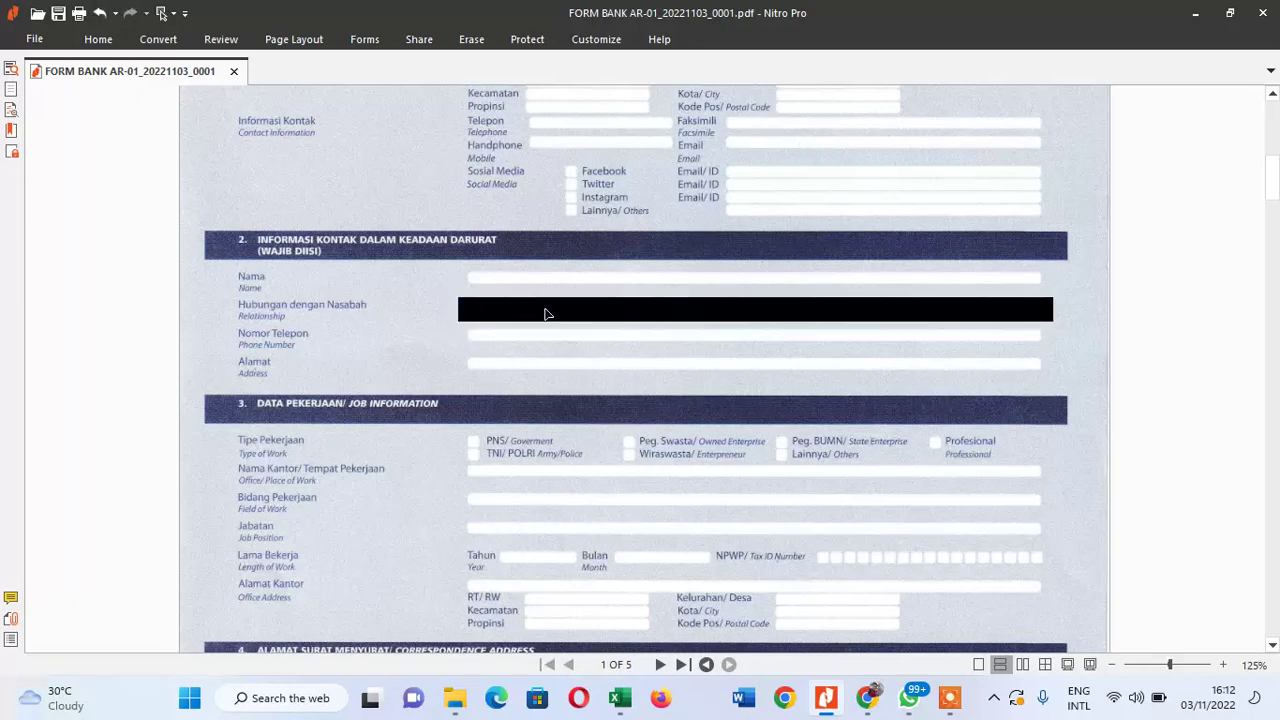
key("ctrl+z")
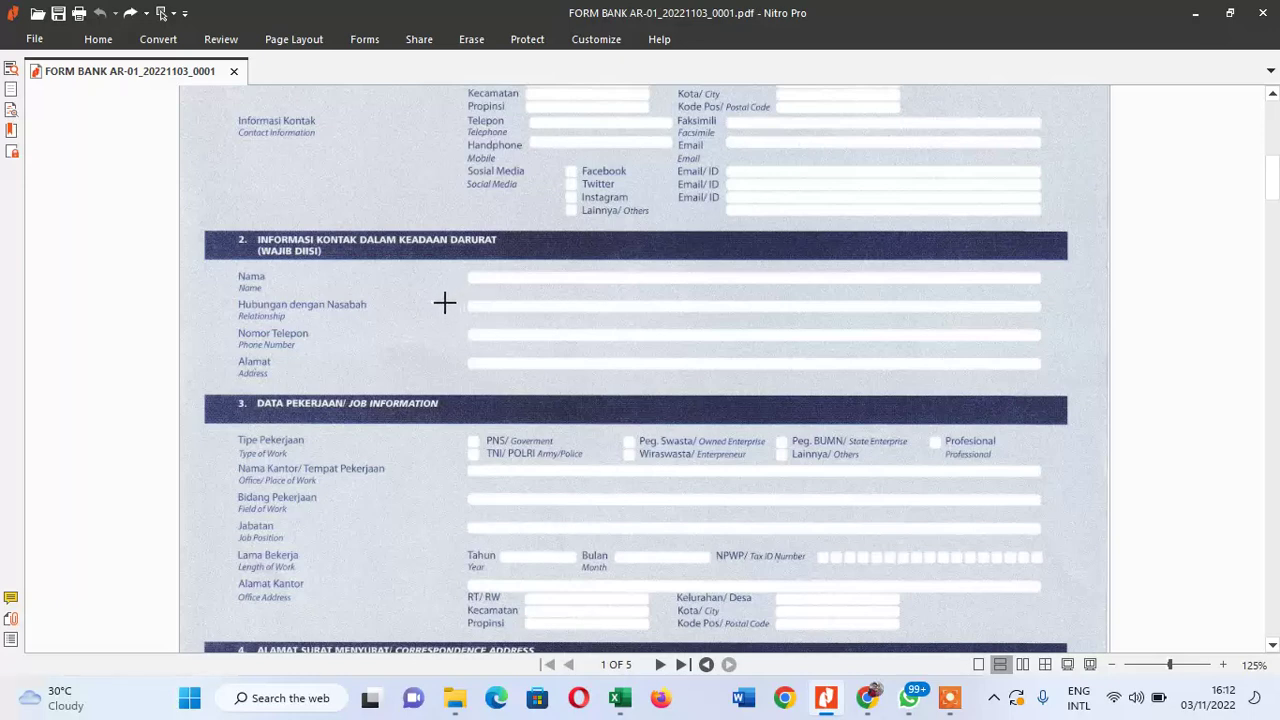
Step: Mark the emergency contact's Nomor Telepon field, Alamat field and the whole section 2 with redaction boxes, undoing each mark
left_click_drag(456, 325, 1069, 351)
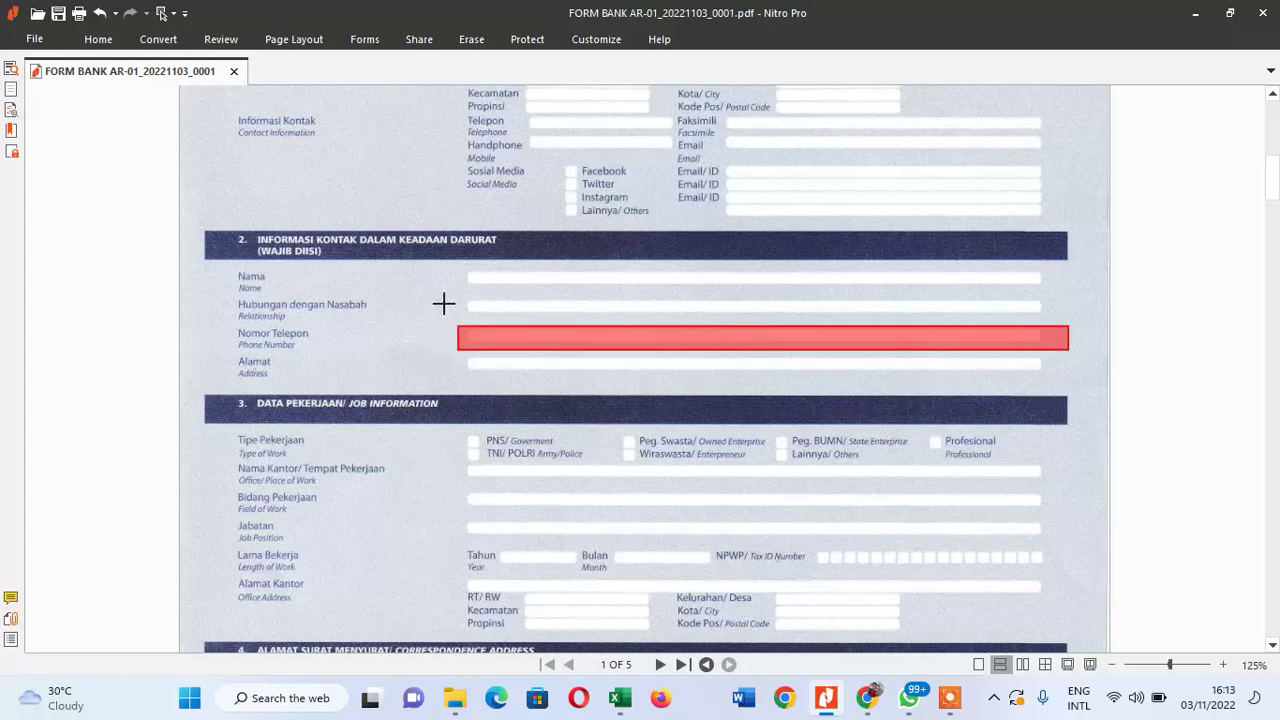
key("ctrl+z")
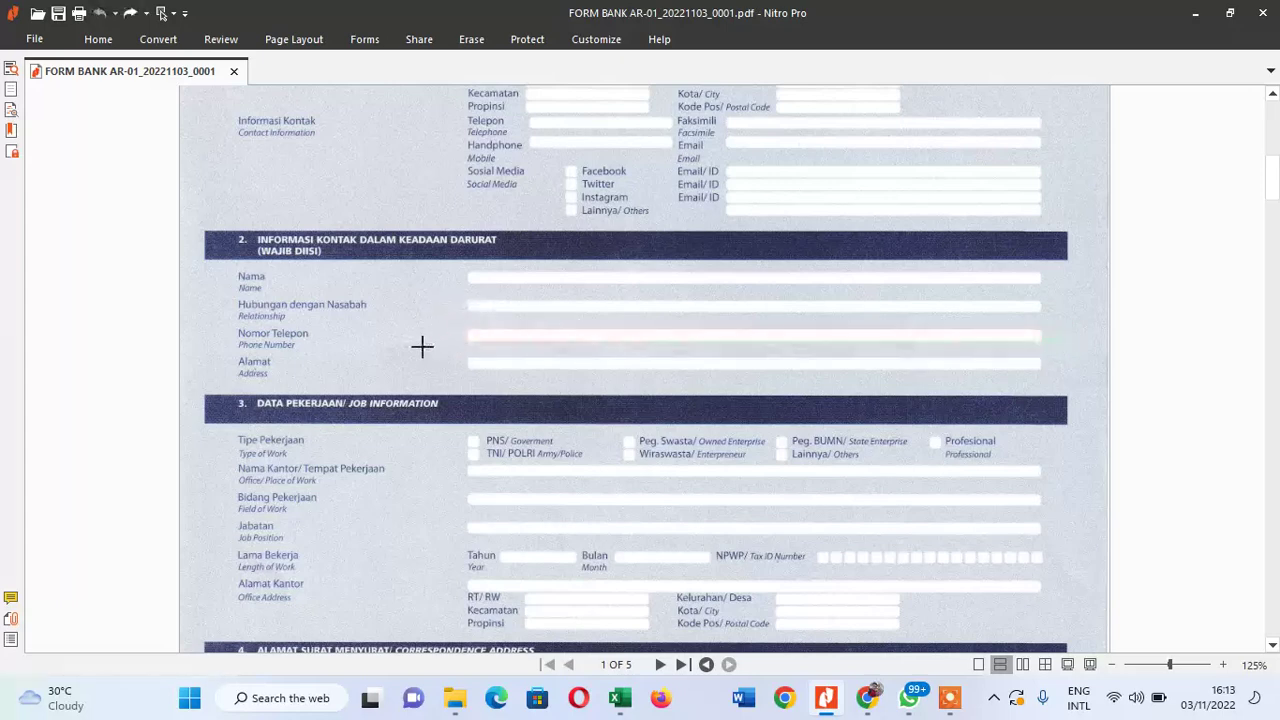
left_click_drag(447, 349, 1052, 382)
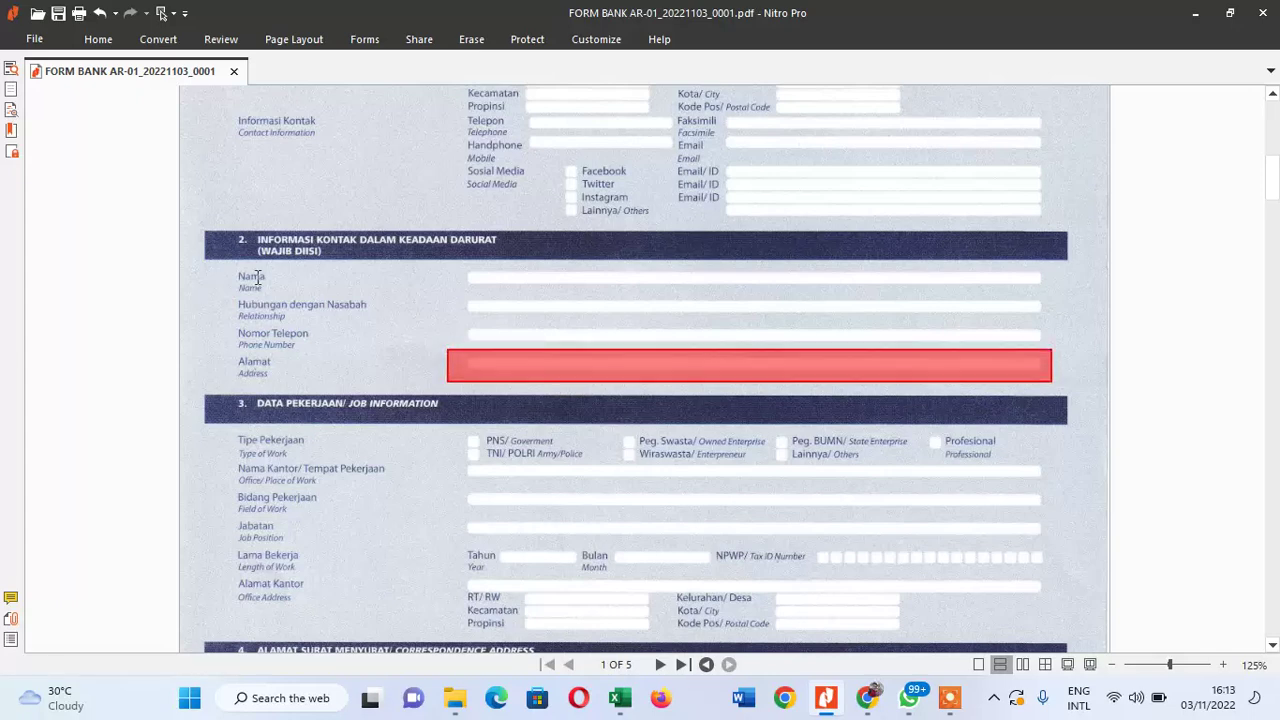
key("ctrl+z")
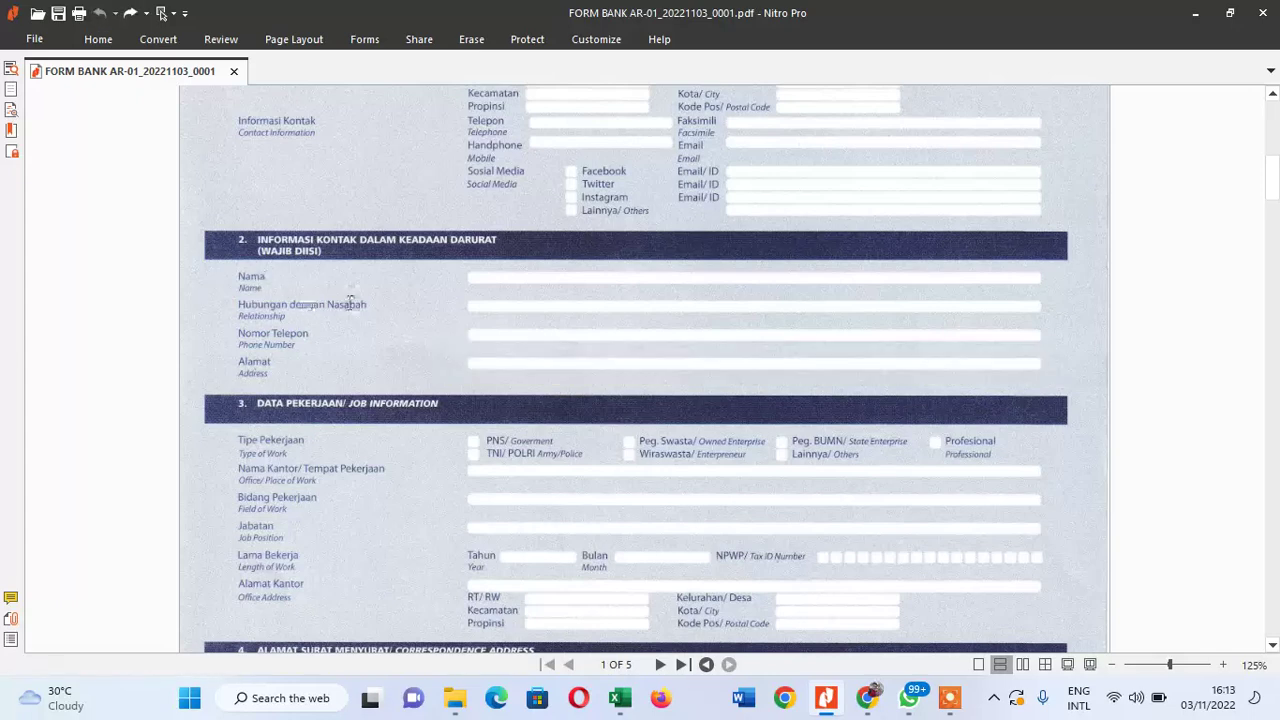
left_click_drag(214, 229, 1054, 375)
key("ctrl+z")
Step: Mark the whole section 3, Data Pekerjaan, down to the office address fields with a redaction box twice, undoing each mark
left_click(1273, 648)
left_click(1273, 648)
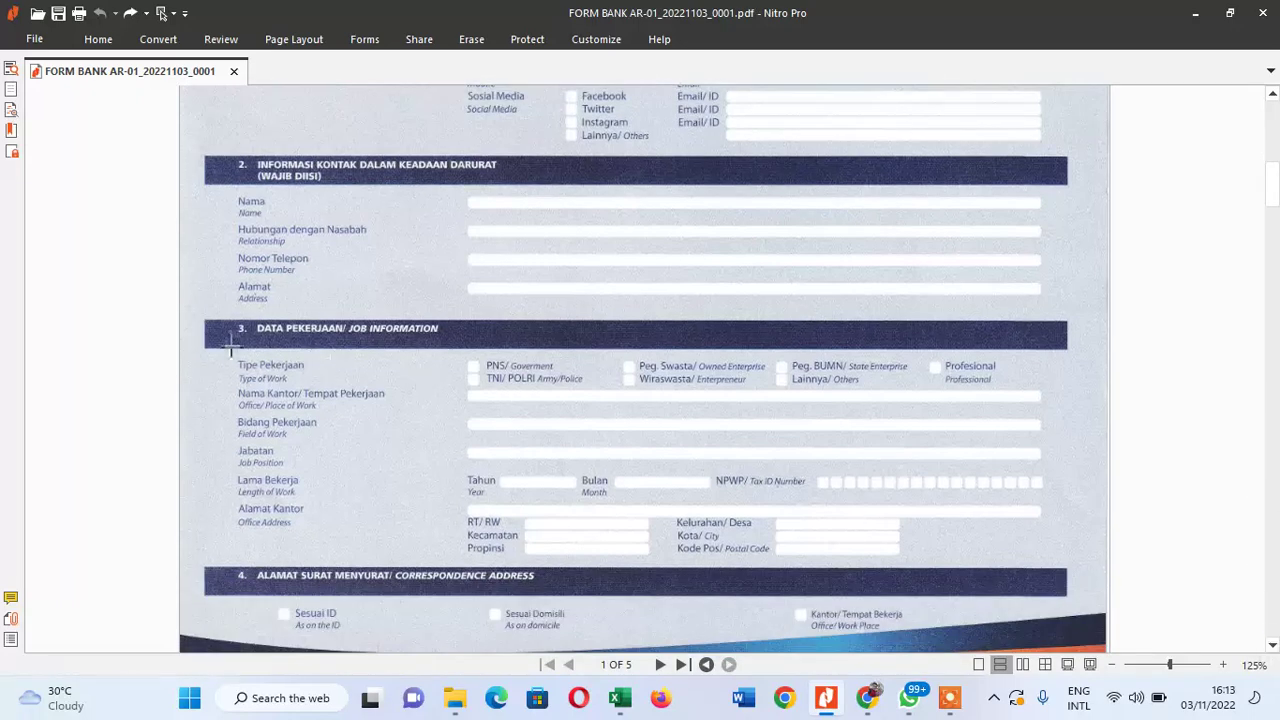
left_click_drag(186, 314, 1087, 559)
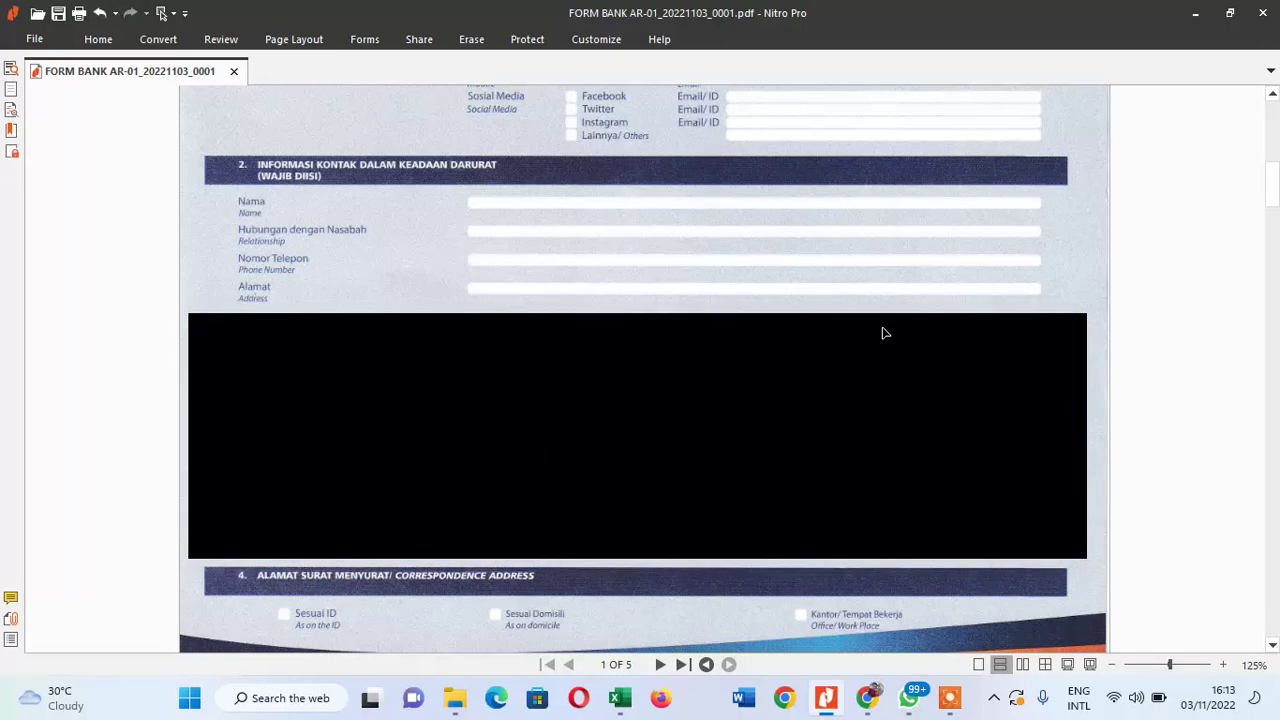
key("ctrl+z")
left_click_drag(216, 315, 1080, 552)
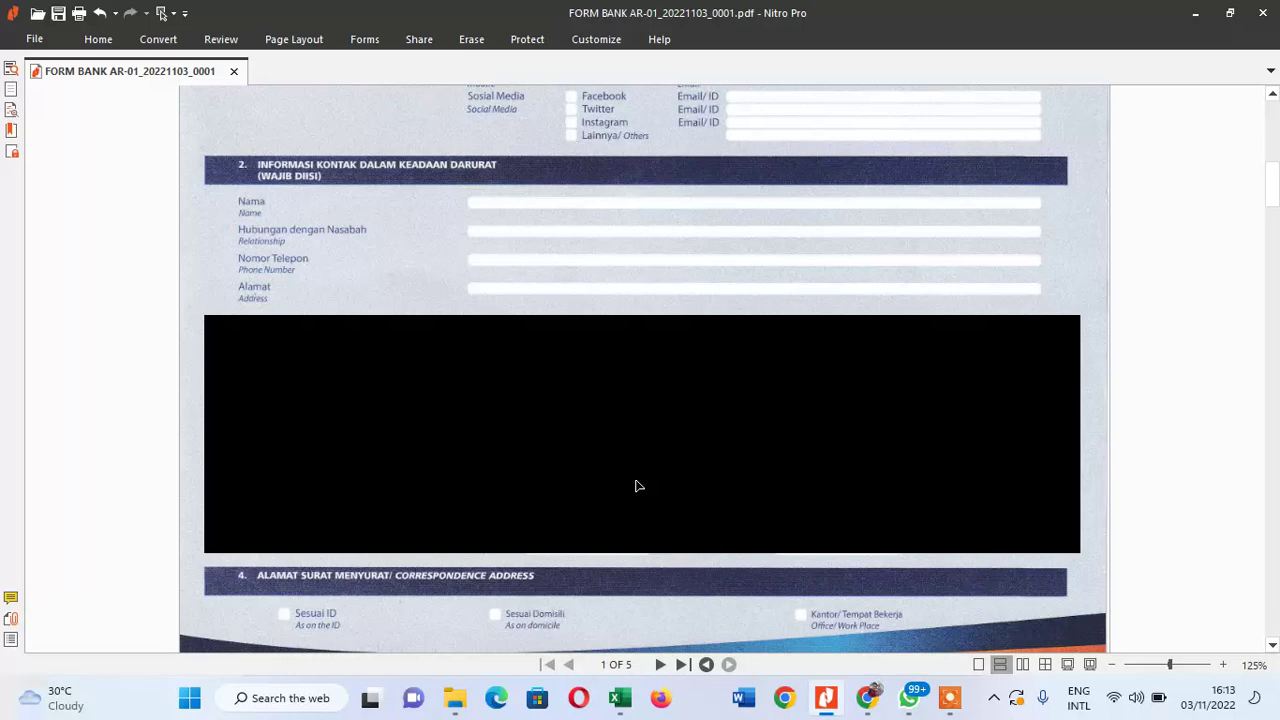
key("ctrl+z")
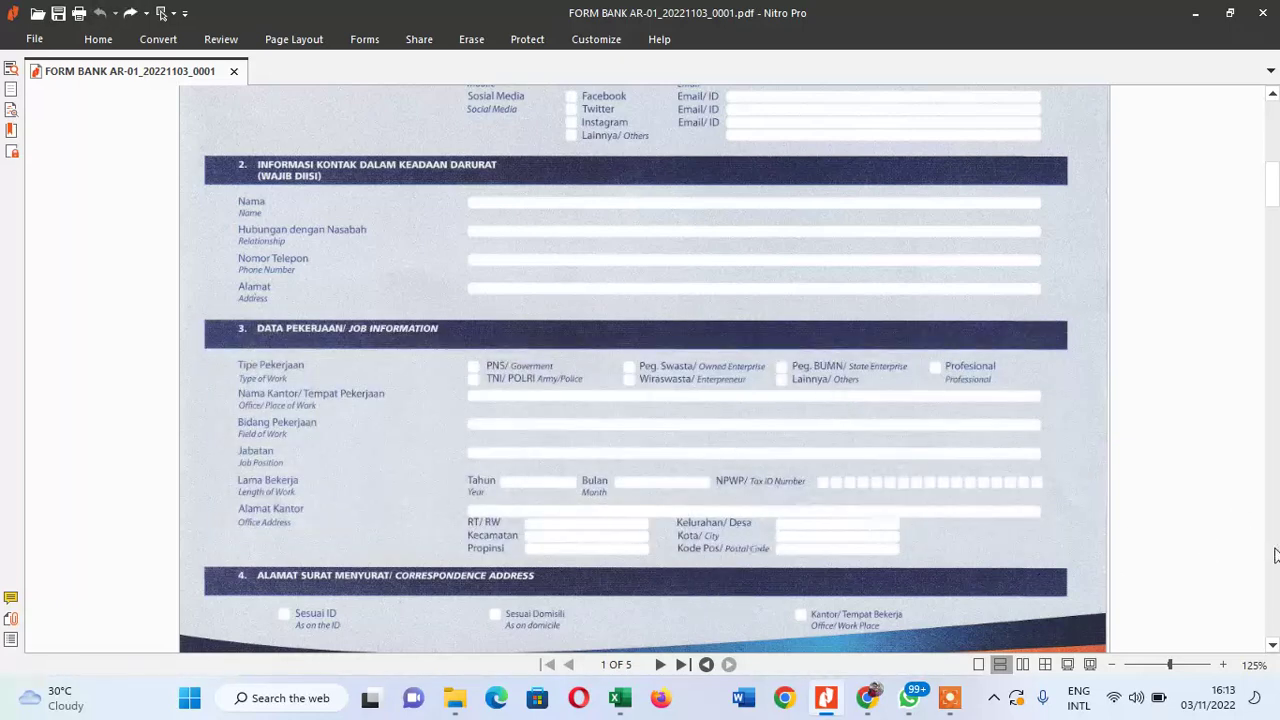
Step: Mark the Tempat field in the signature table at the end of page 3 with a redaction box and undo the mark
left_click_drag(1272, 185, 1275, 127)
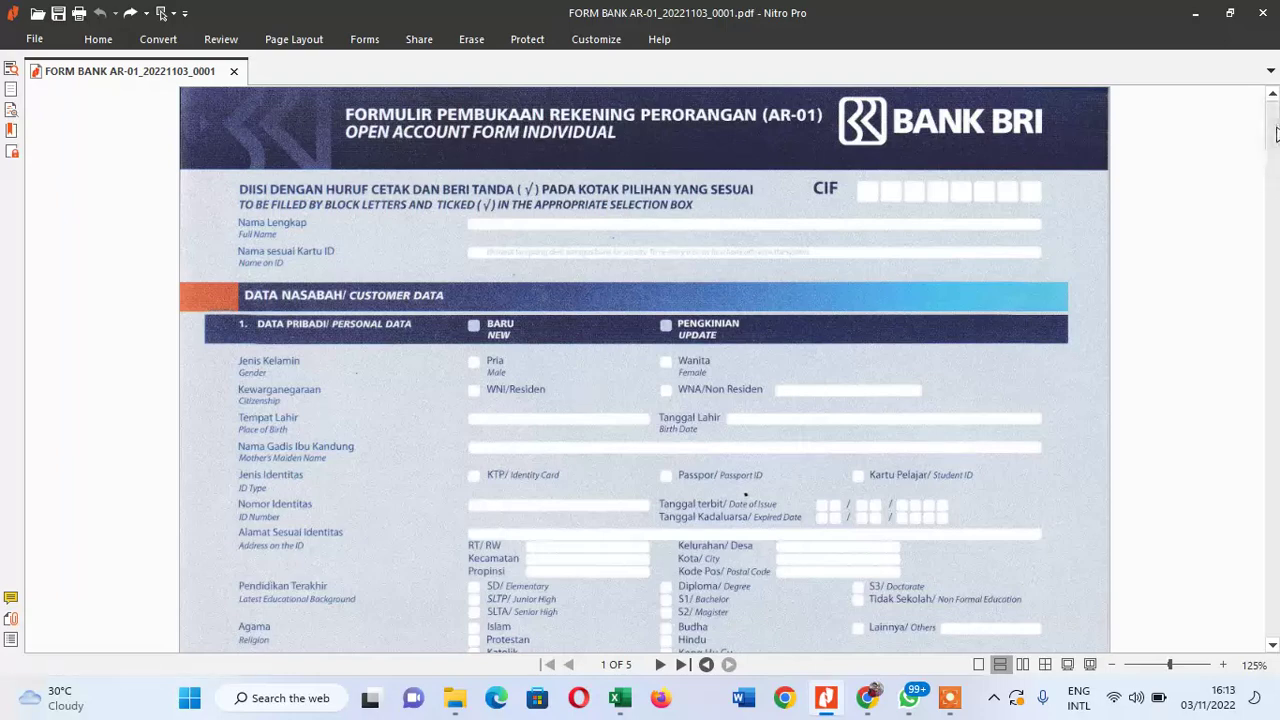
mouse_move(1276, 133)
left_mouse_down()
mouse_move(1274, 414)
mouse_move(1277, 232)
mouse_move(1277, 244)
left_mouse_up()
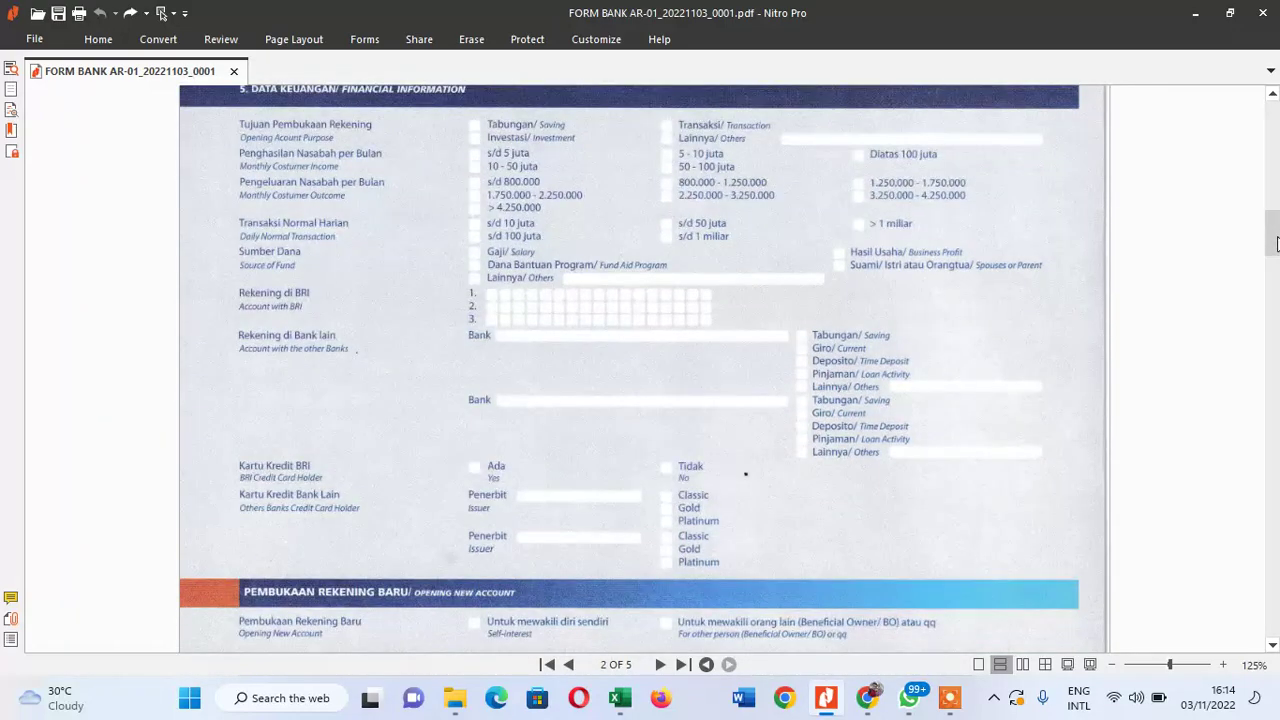
mouse_move(1277, 244)
left_mouse_down()
mouse_move(1275, 109)
mouse_move(1277, 432)
mouse_move(1277, 404)
left_mouse_up()
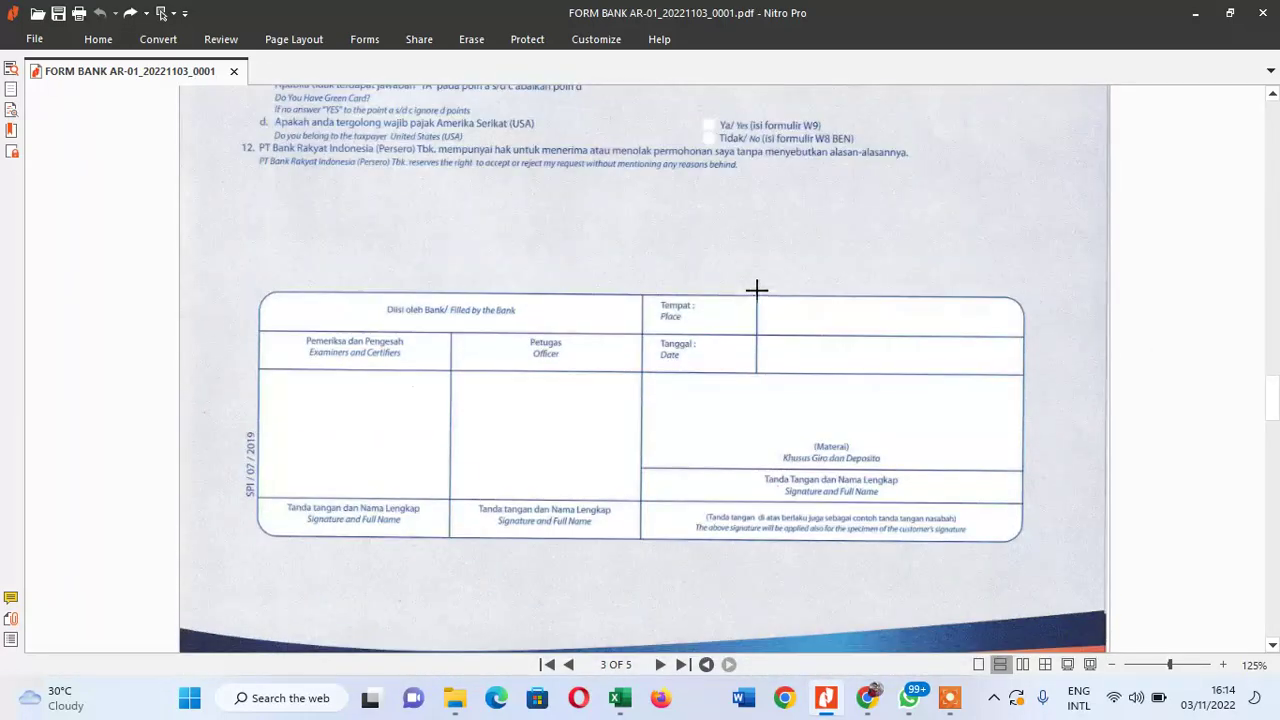
left_click_drag(752, 284, 1033, 347)
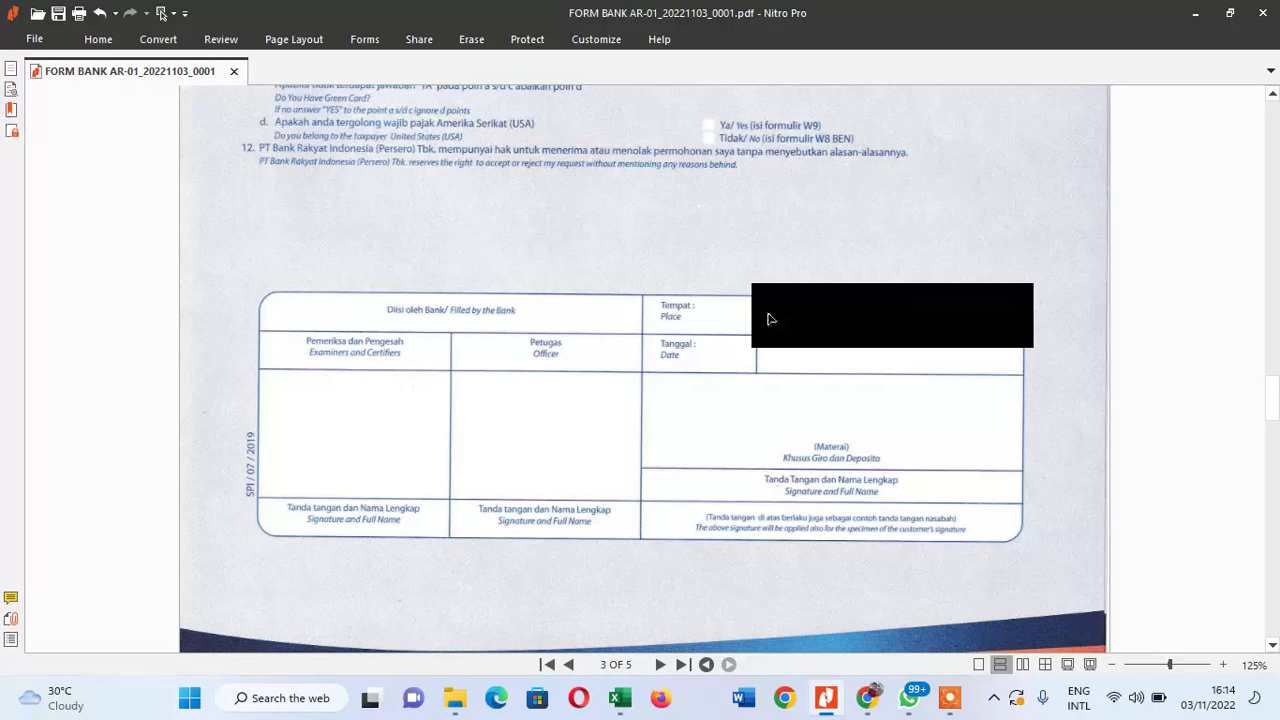
key("ctrl+z")
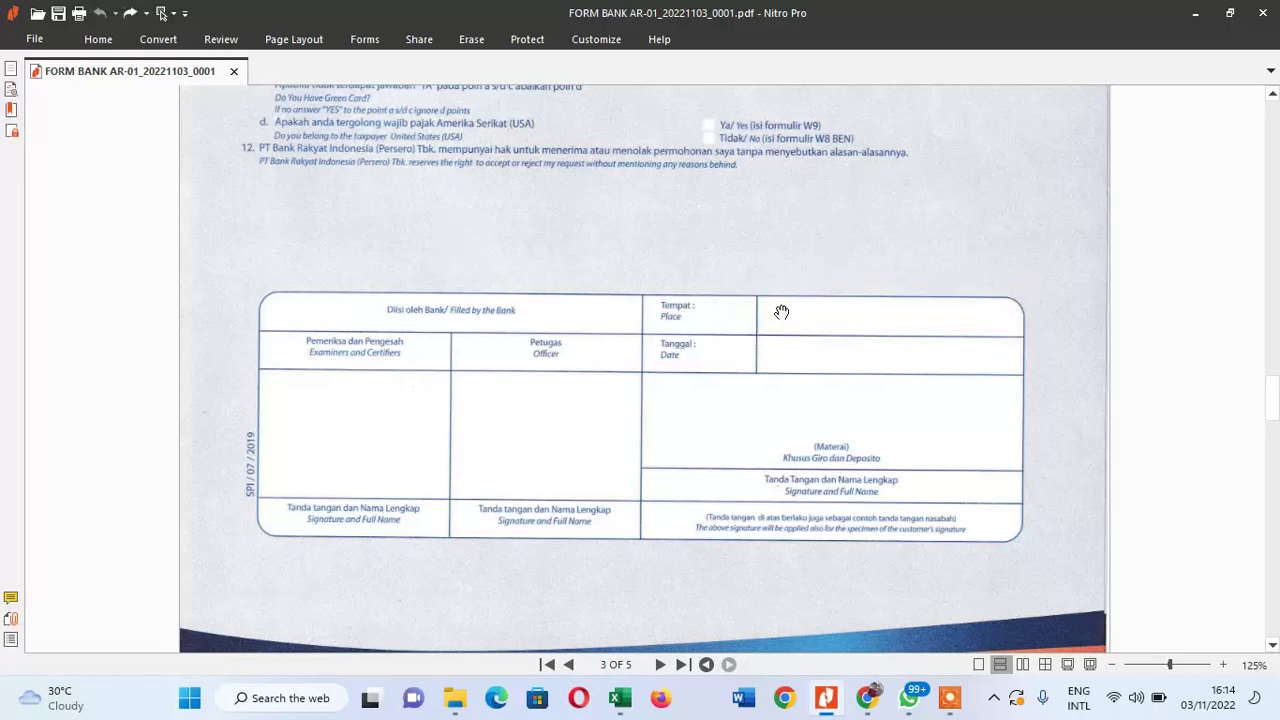
left_click(98, 39)
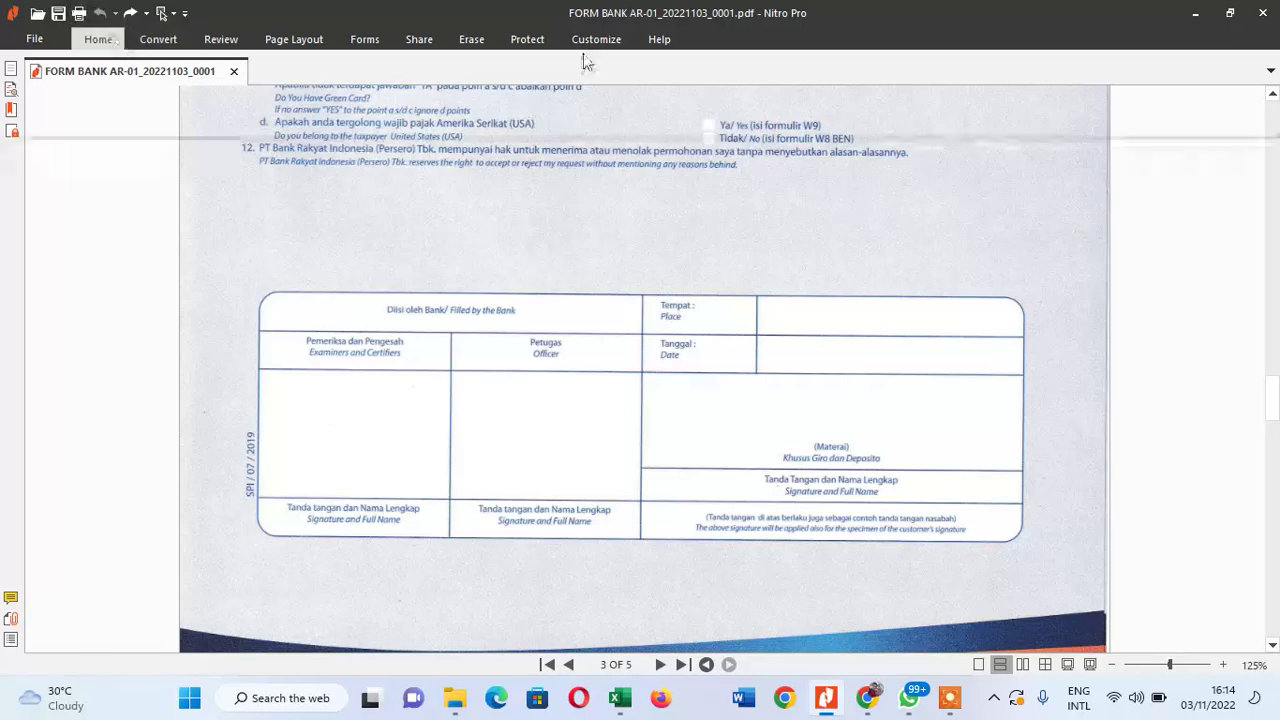
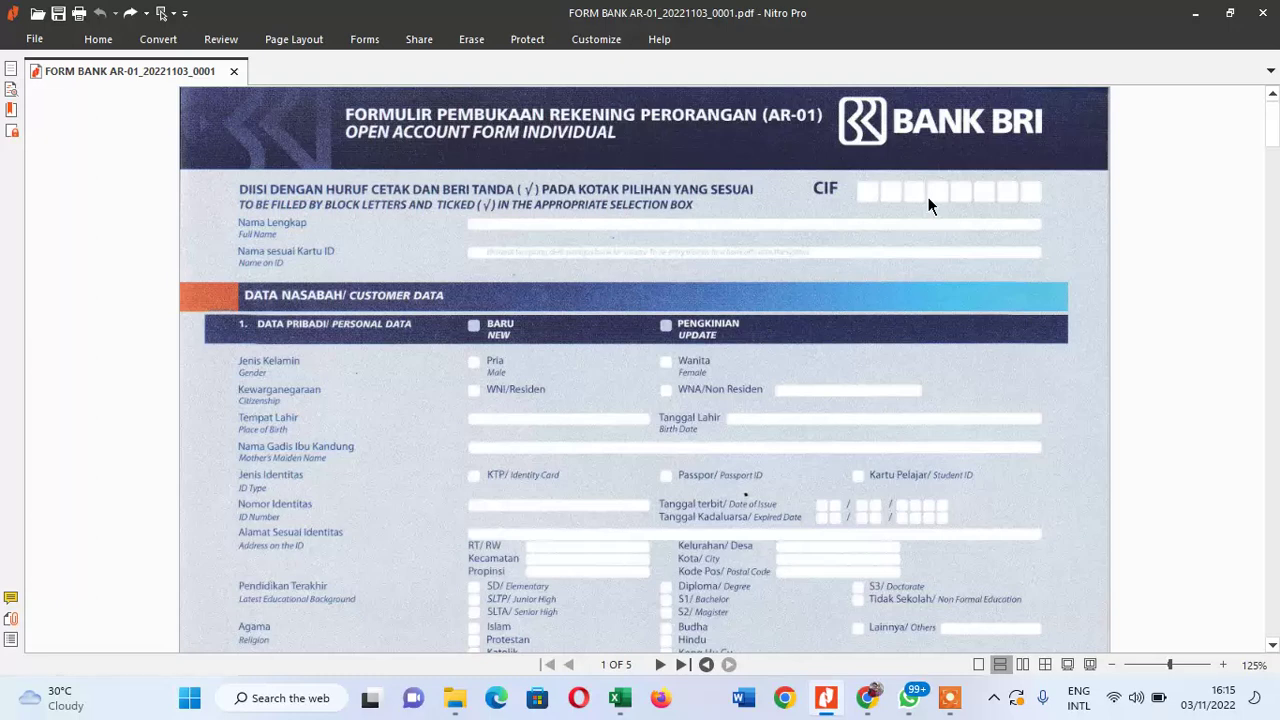
Step: Mark the blank area beside the Nama Lengkap label on page 1 with a redaction box twice, undoing each mark
left_click(104, 41)
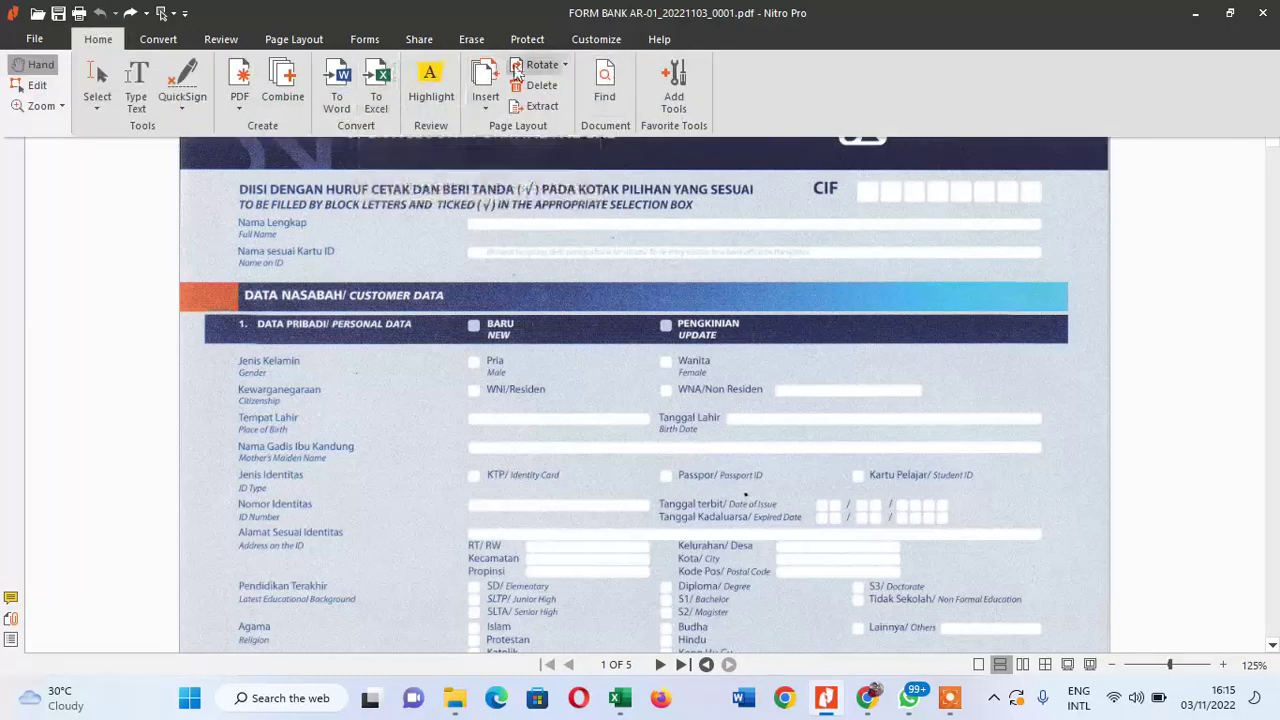
left_click(419, 39)
left_click(465, 37)
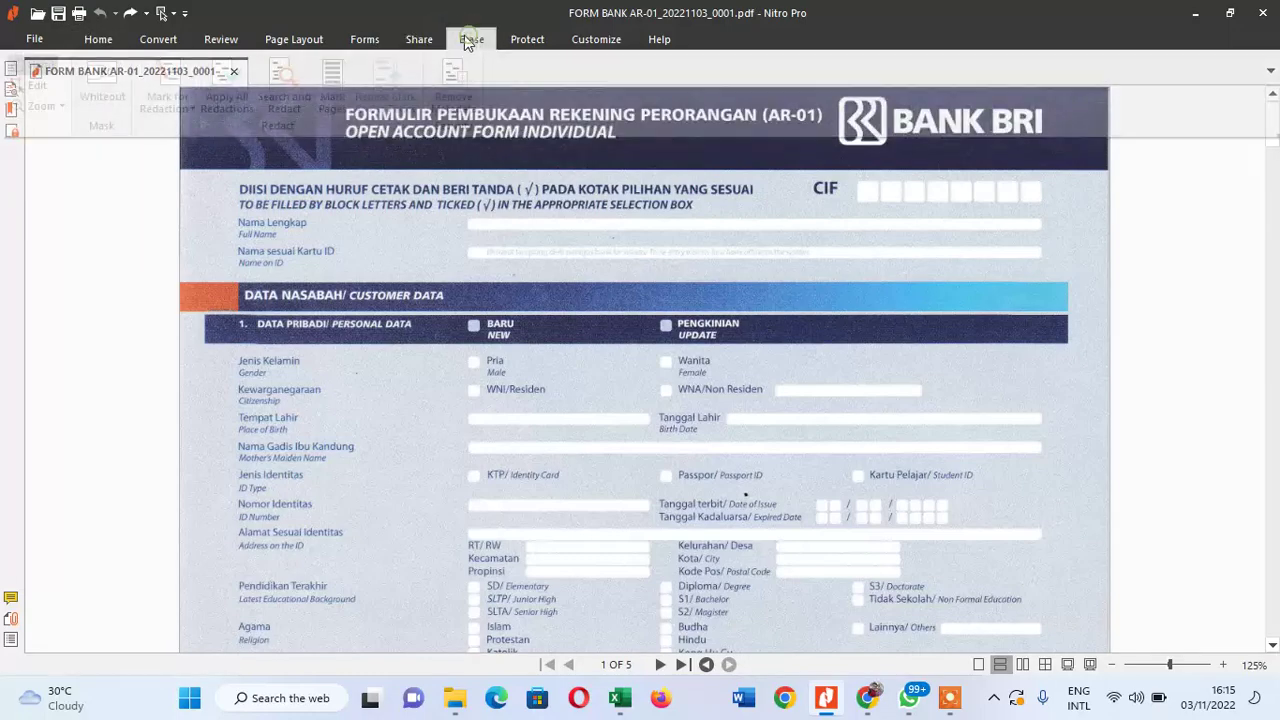
left_click(167, 104)
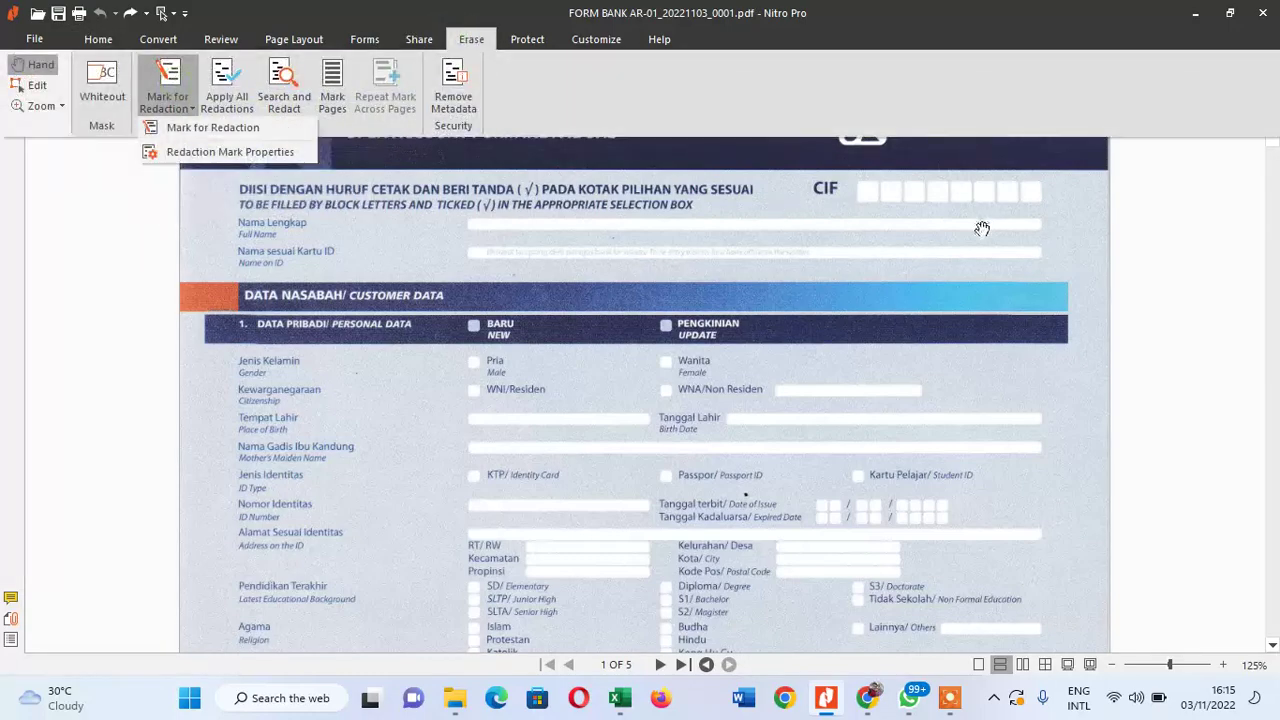
left_click(175, 128)
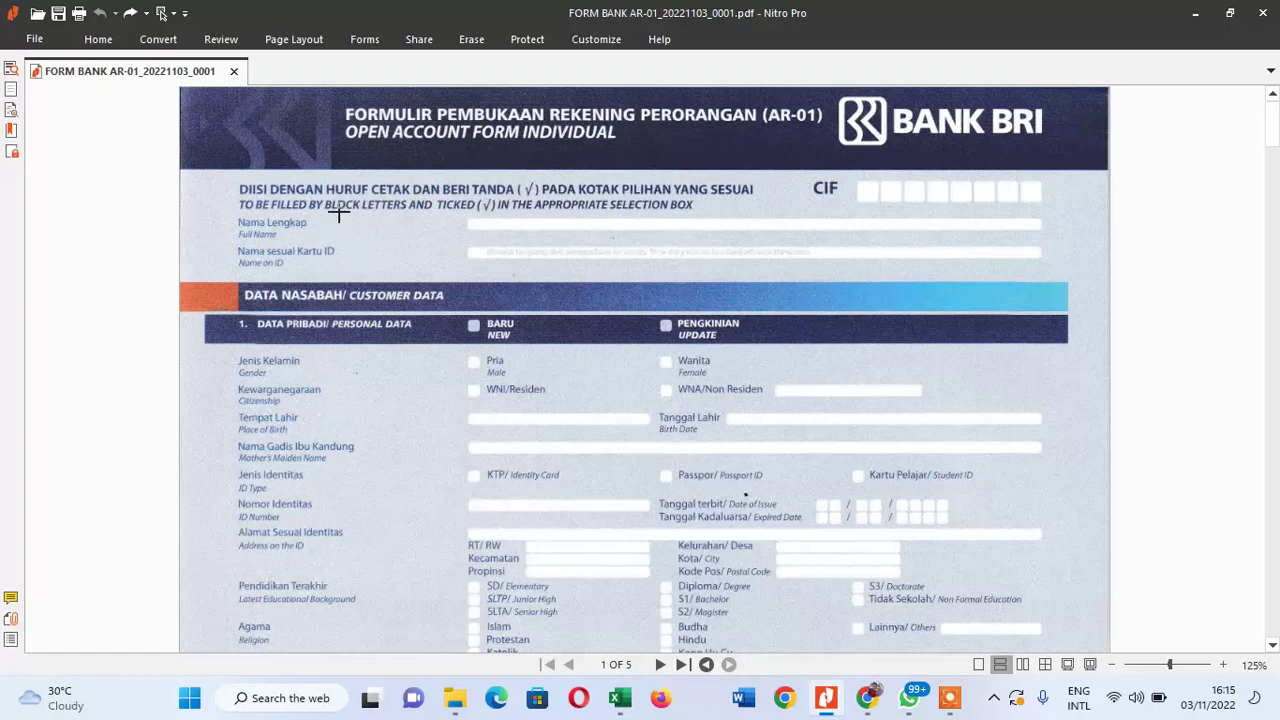
left_click_drag(338, 213, 464, 237)
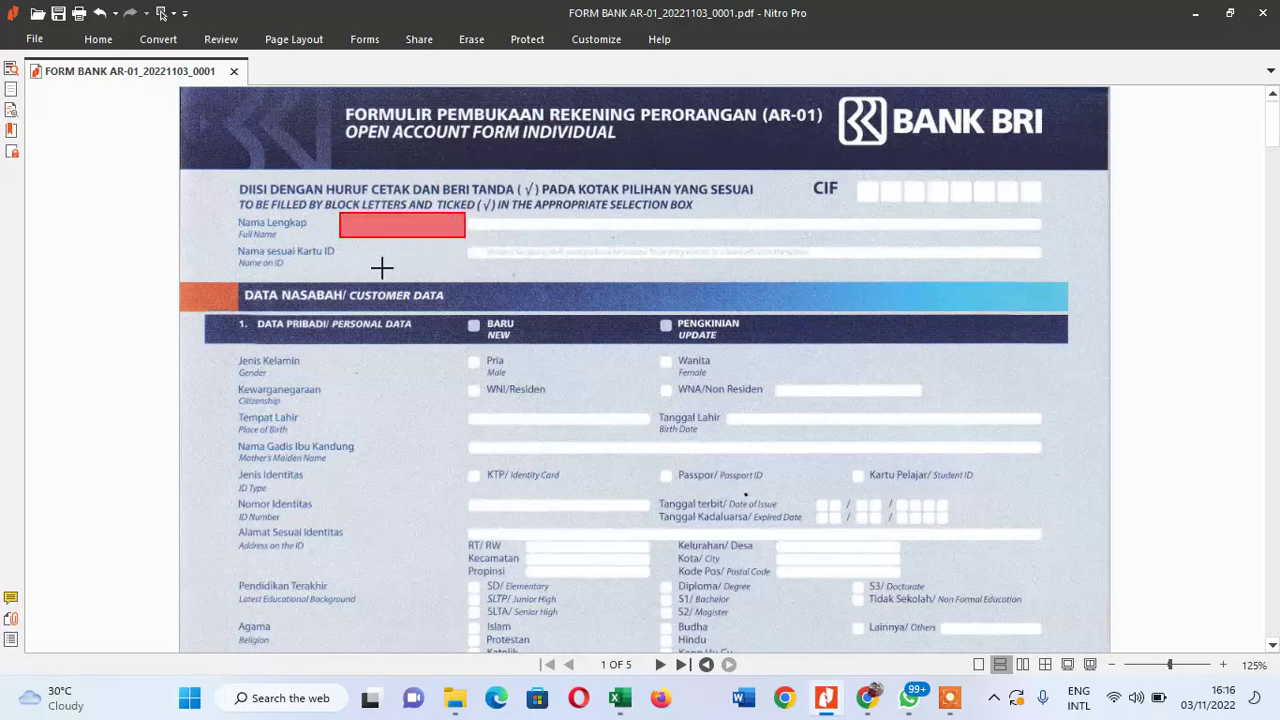
key("ctrl+z")
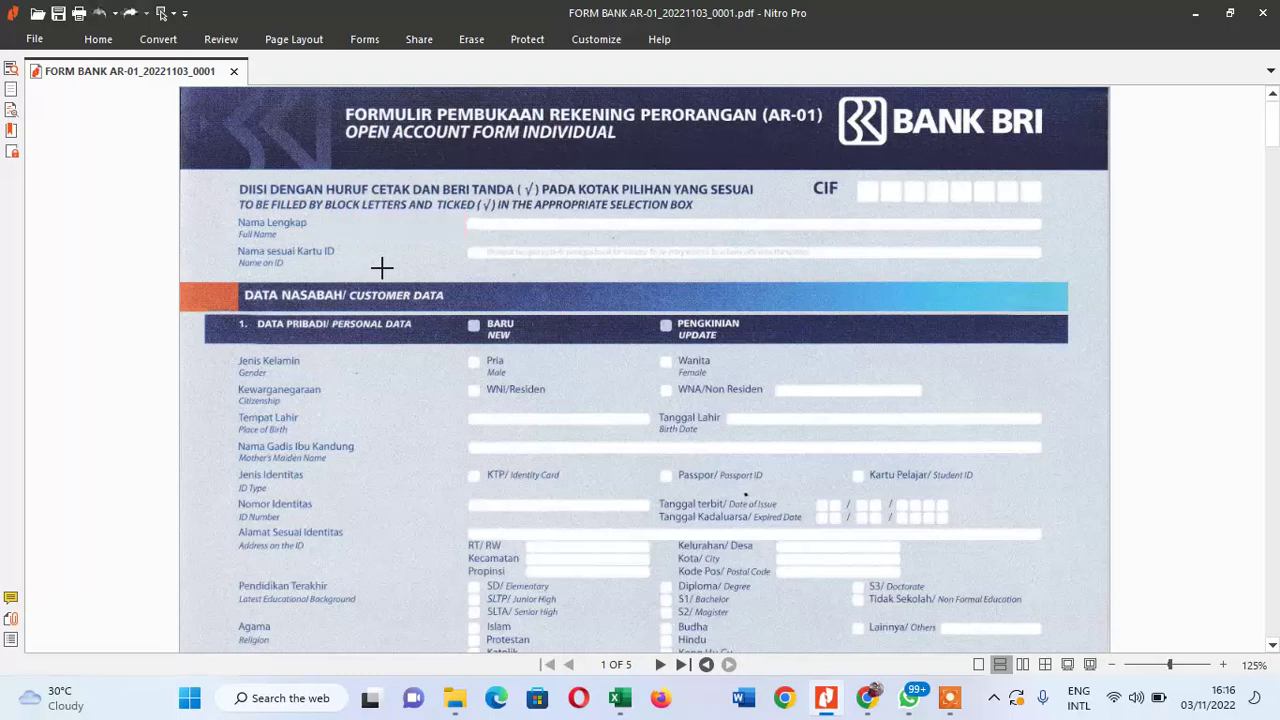
left_click_drag(320, 215, 466, 237)
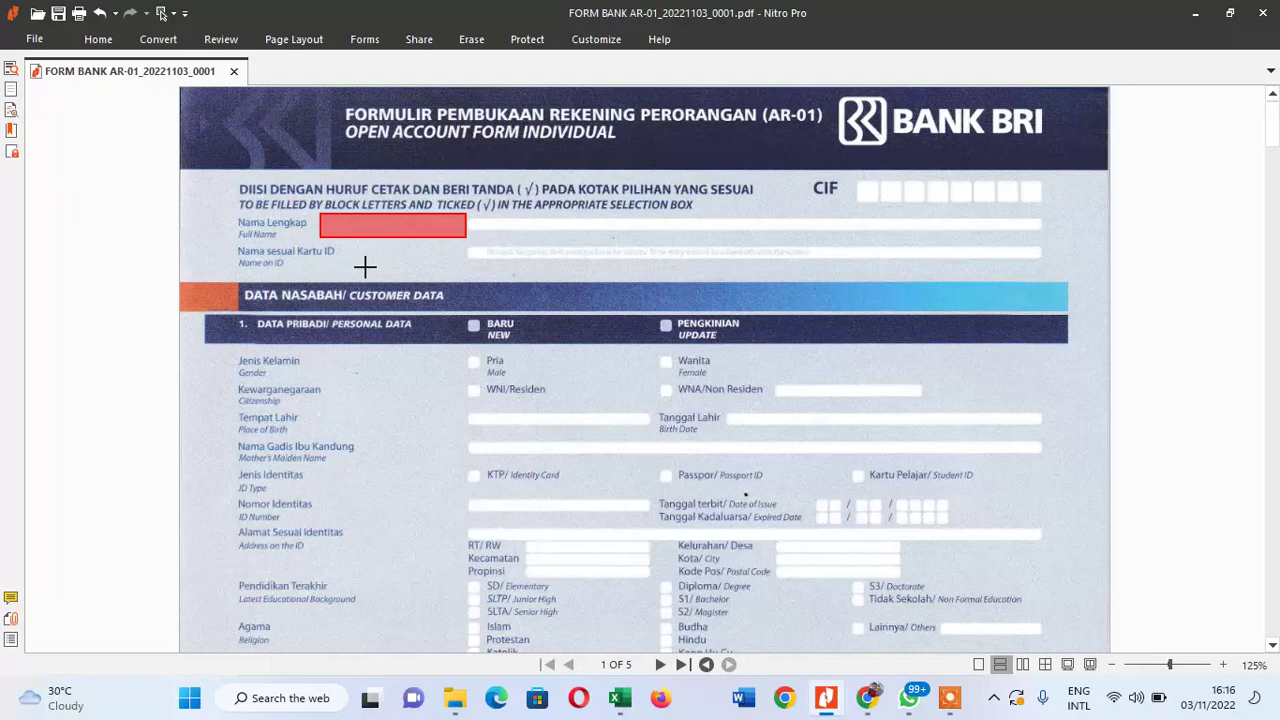
key("ctrl+z")
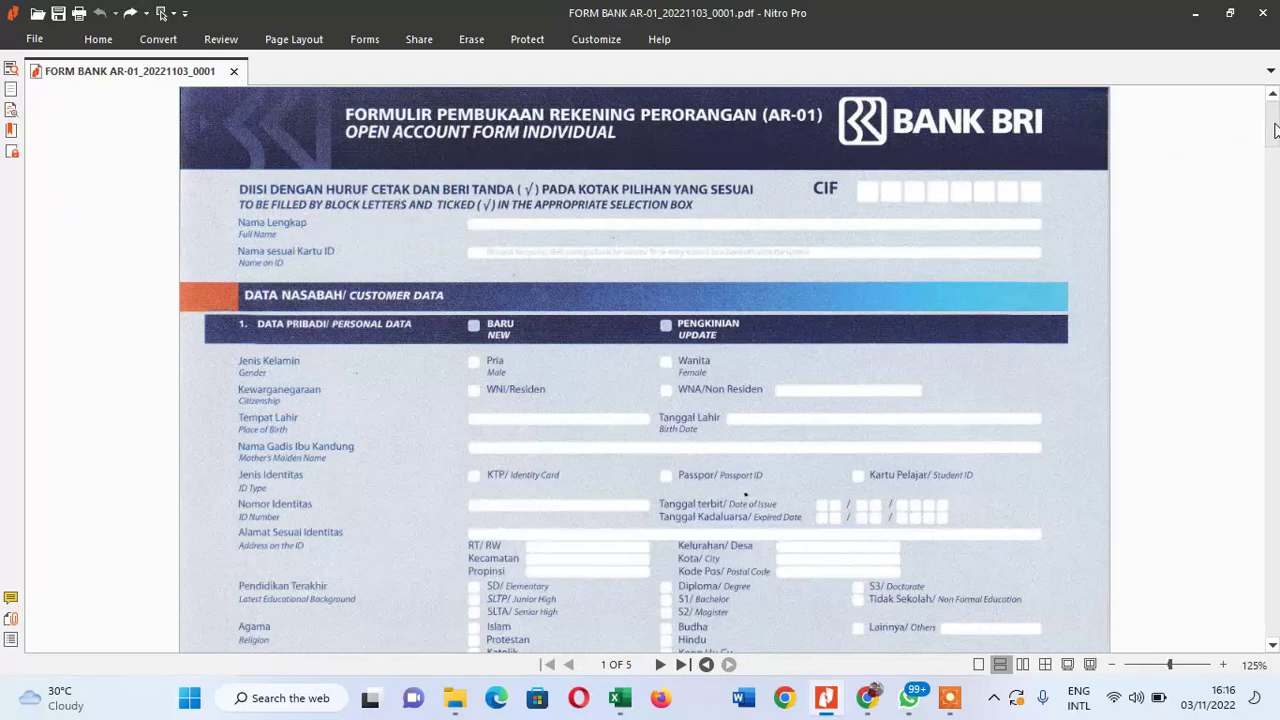
Step: Mark page 4's Nama lengkap field, Baru option and Jenis Kelamin options with redaction boxes and undo all three marks
left_click_drag(1273, 120, 1277, 448)
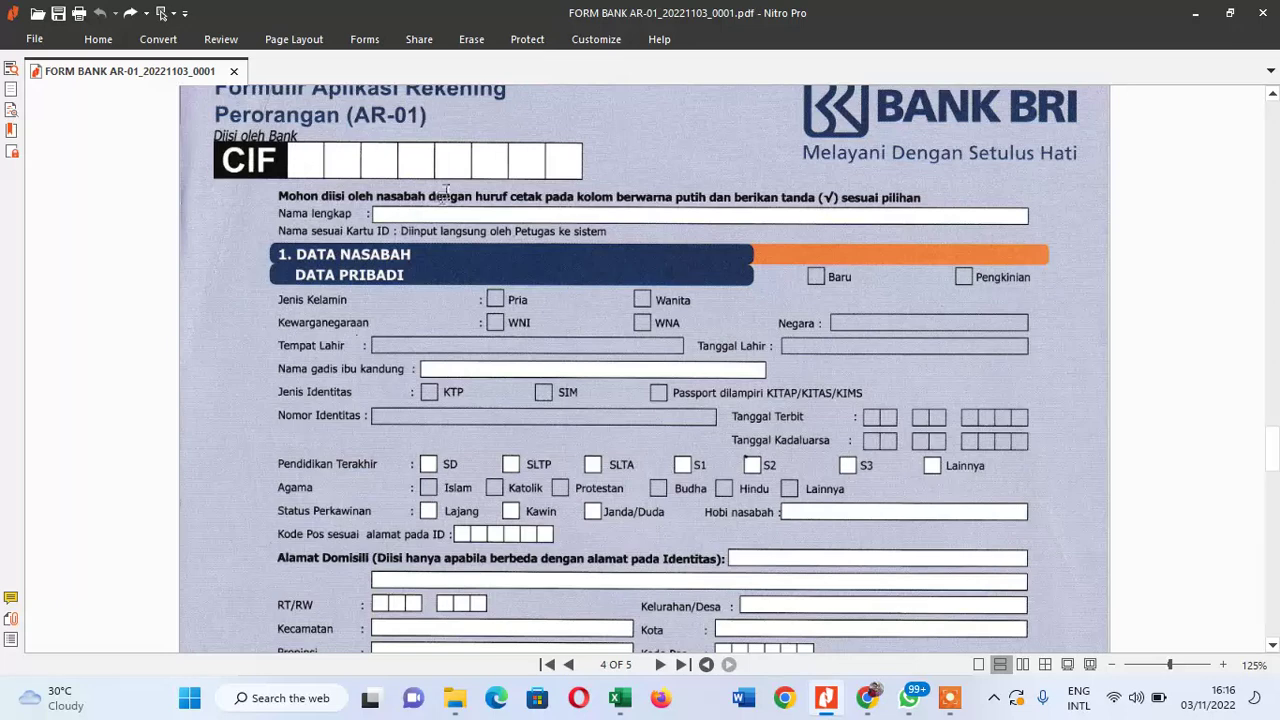
left_click(98, 39)
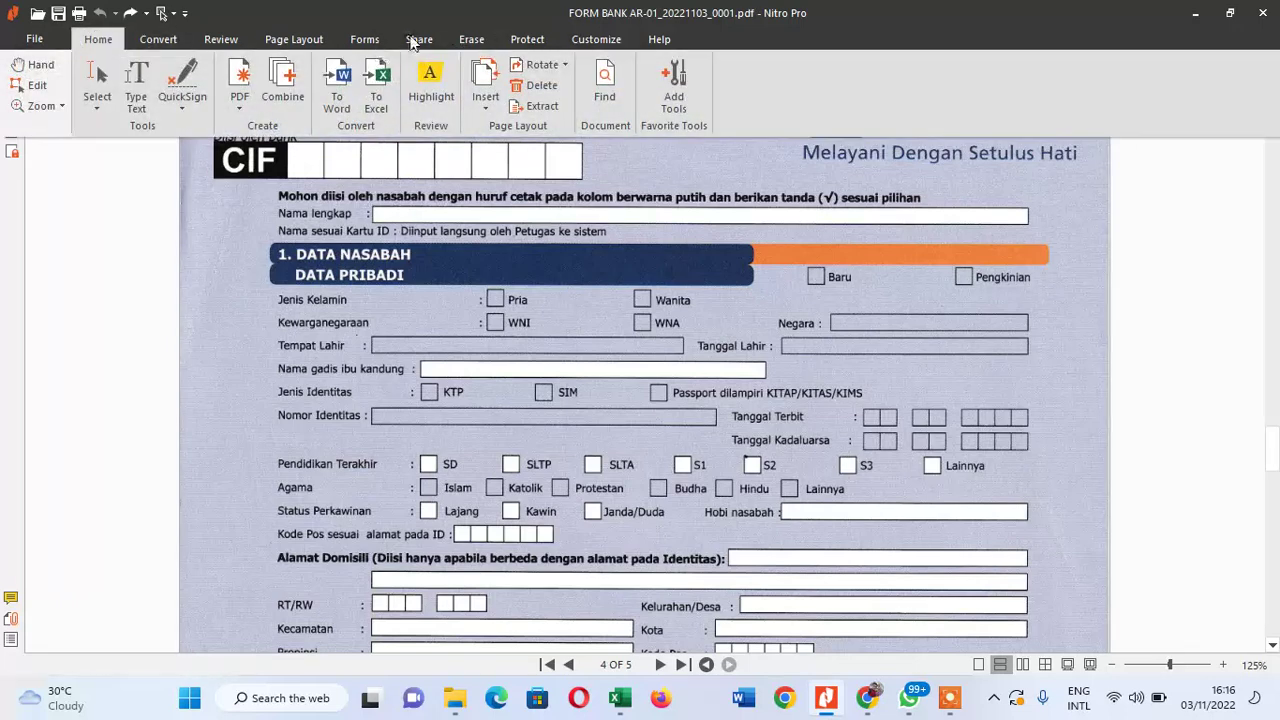
left_click(470, 39)
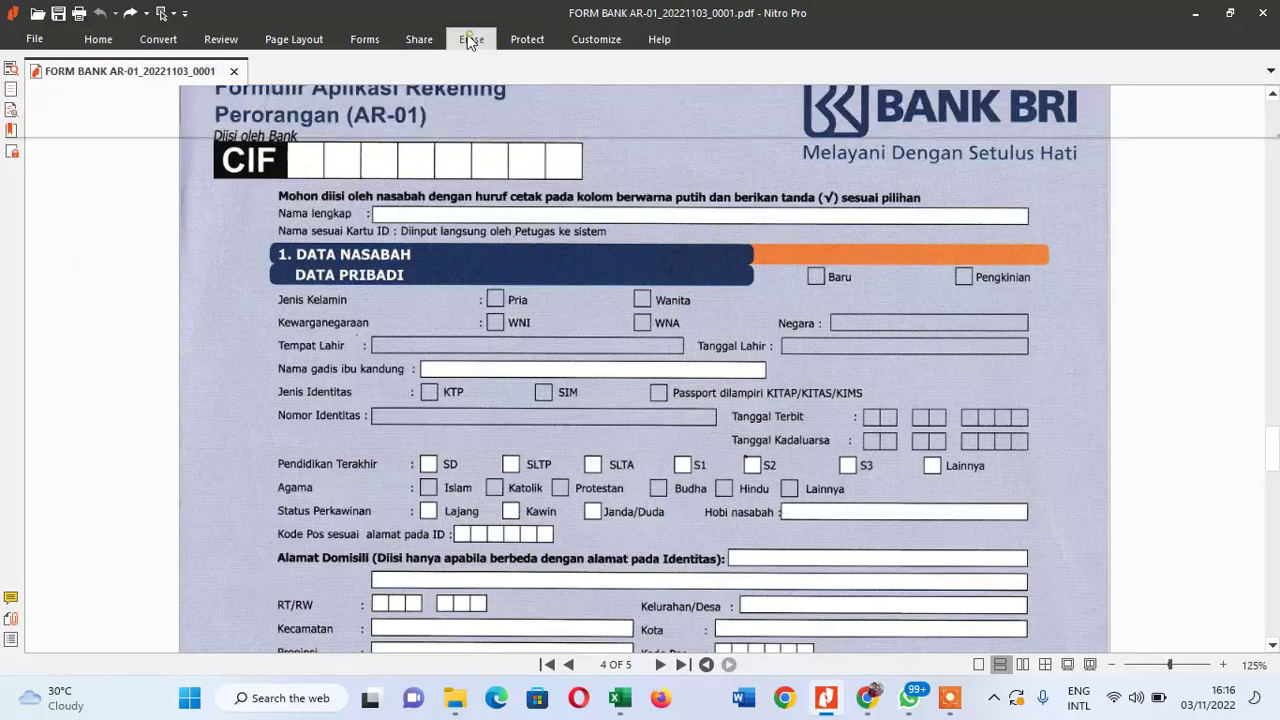
left_click(419, 39)
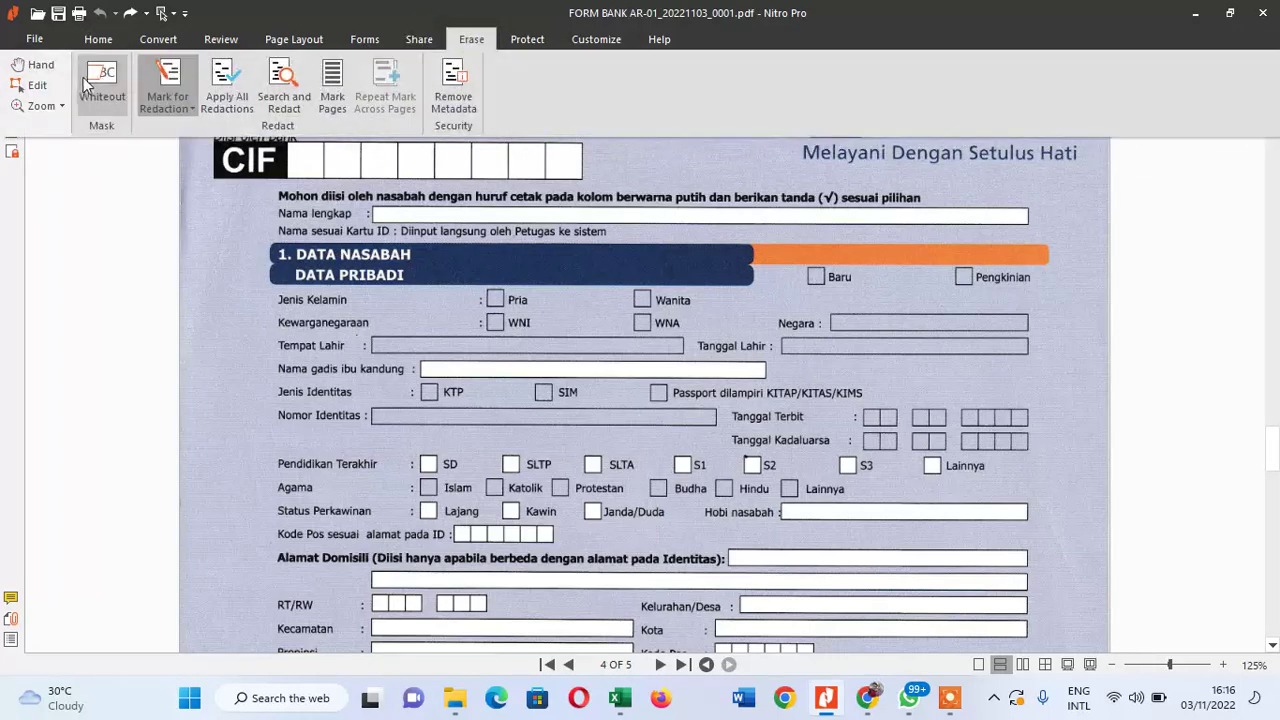
left_click(168, 106)
left_click(176, 127)
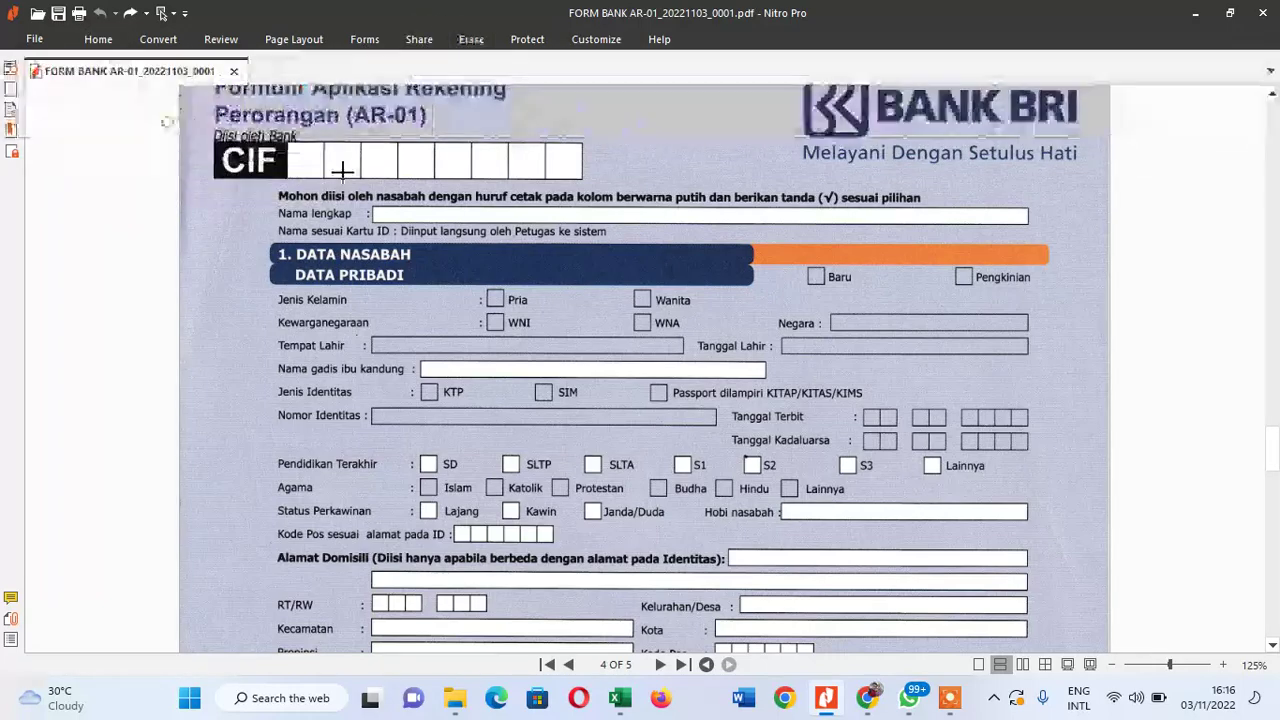
left_click_drag(372, 207, 1036, 236)
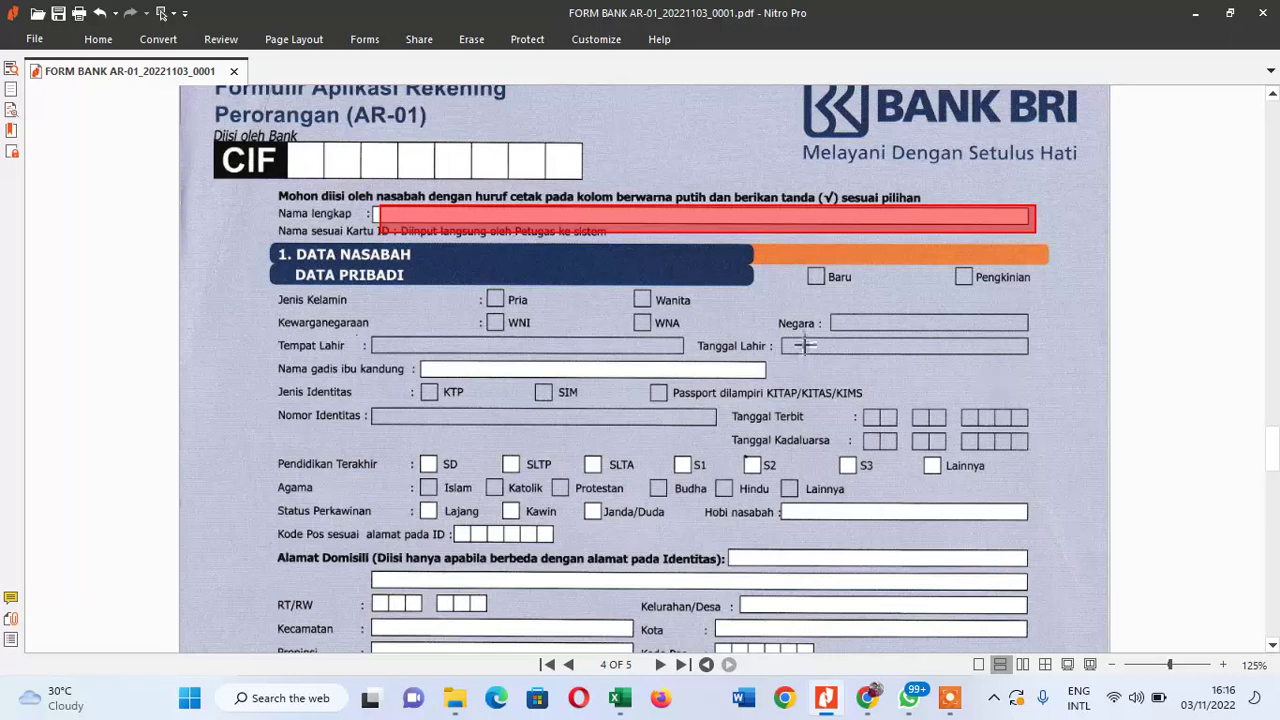
left_click_drag(797, 262, 870, 290)
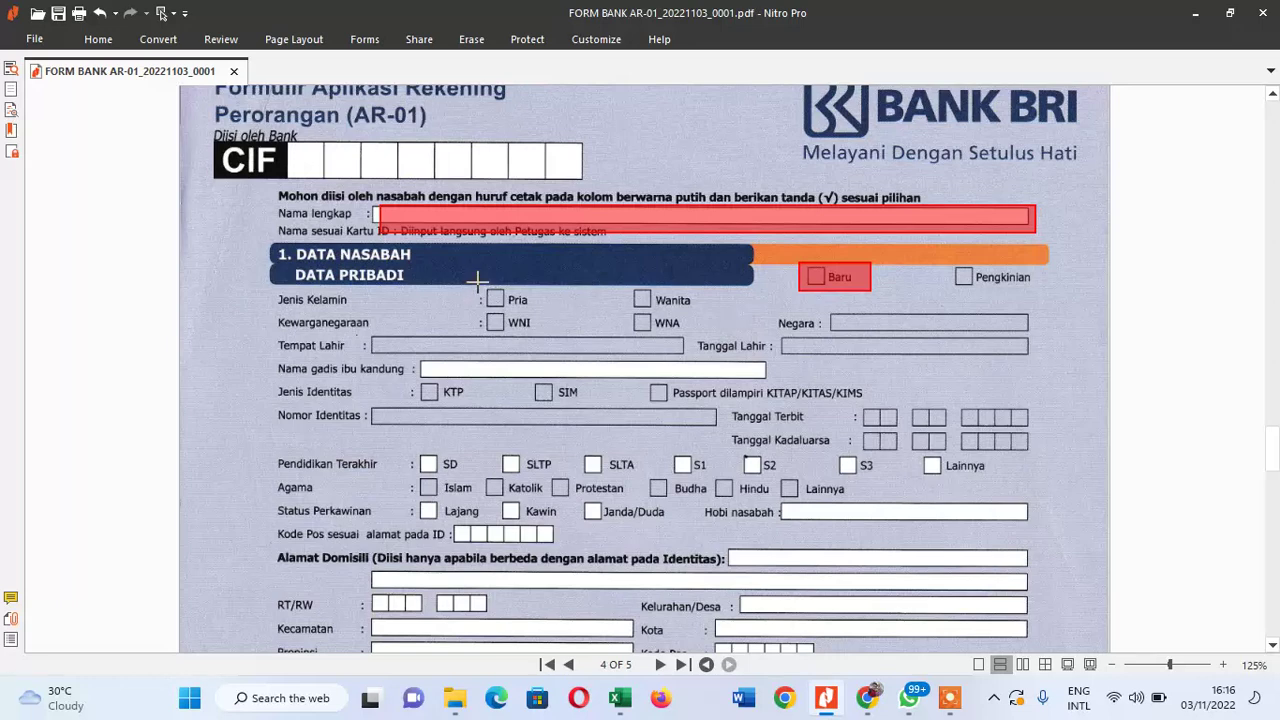
left_click_drag(478, 282, 723, 312)
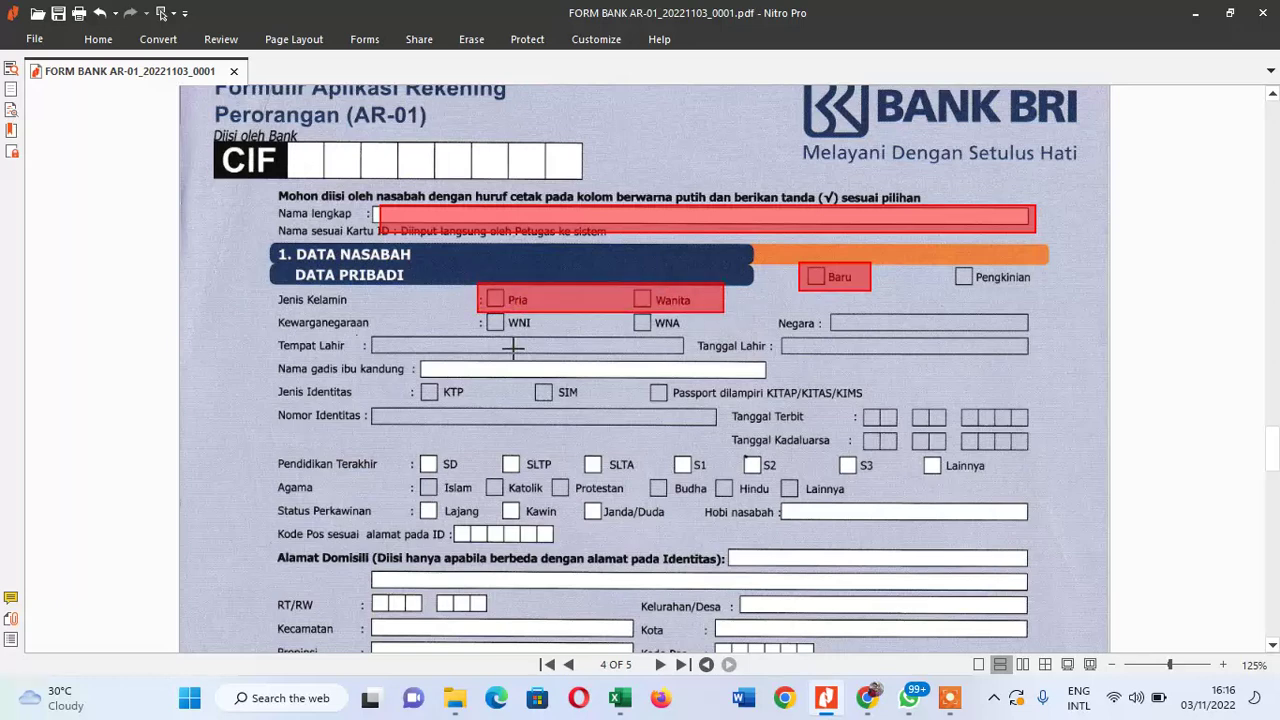
key("ctrl+z")
key("ctrl+z")
key("ctrl+z")
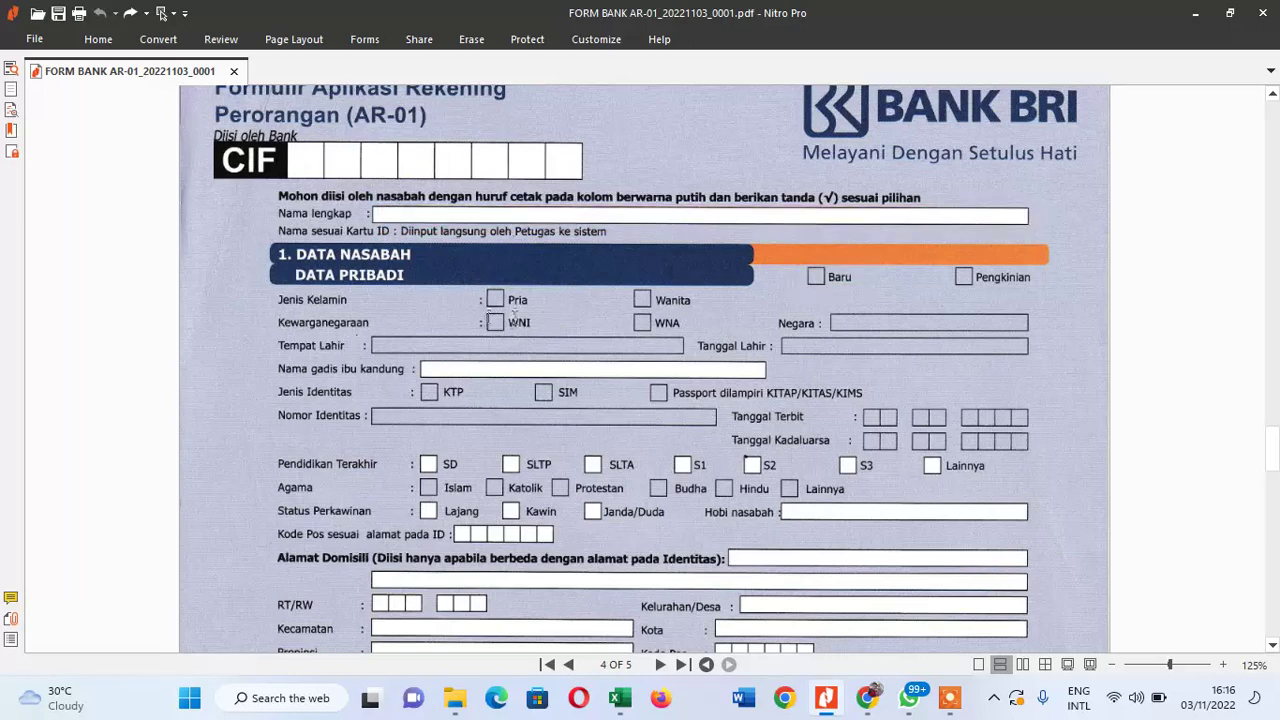
Step: Mark the WNI option, the Tempat Lahir and Tanggal Lahir row, and the Nama gadis ibu kandung field with redaction boxes, undoing each mark
left_click_drag(467, 308, 550, 334)
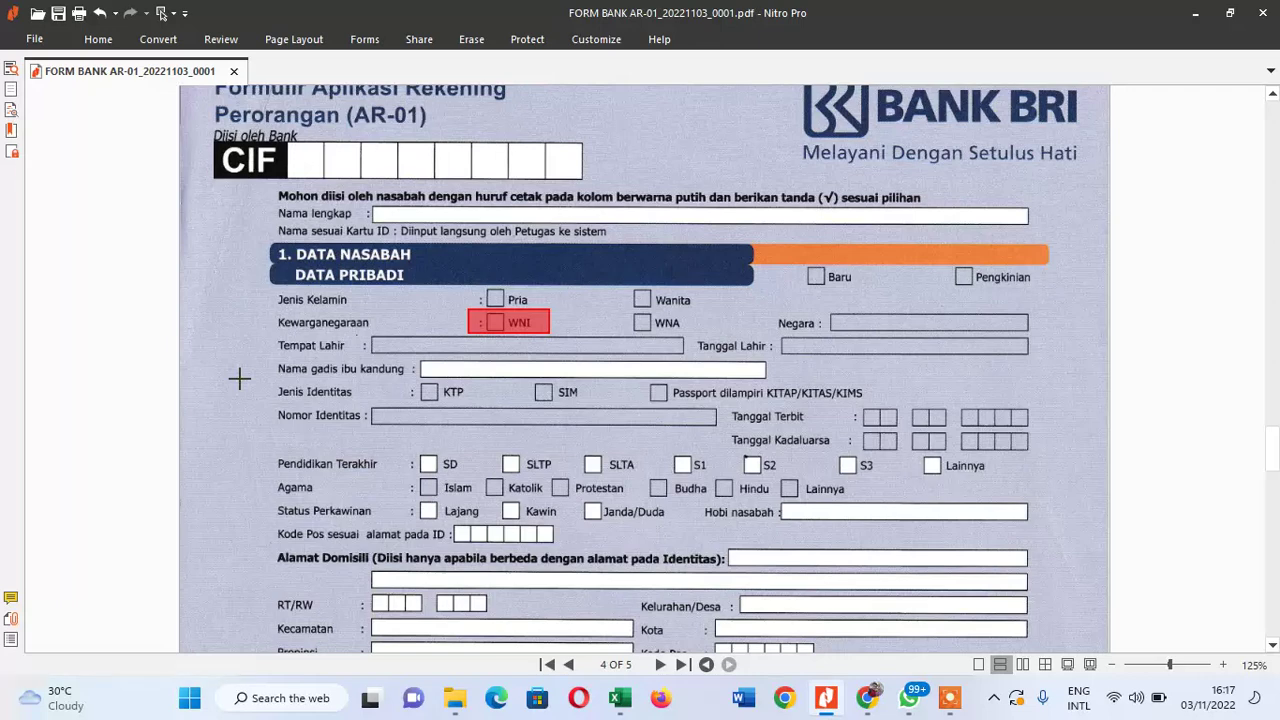
key("ctrl+z")
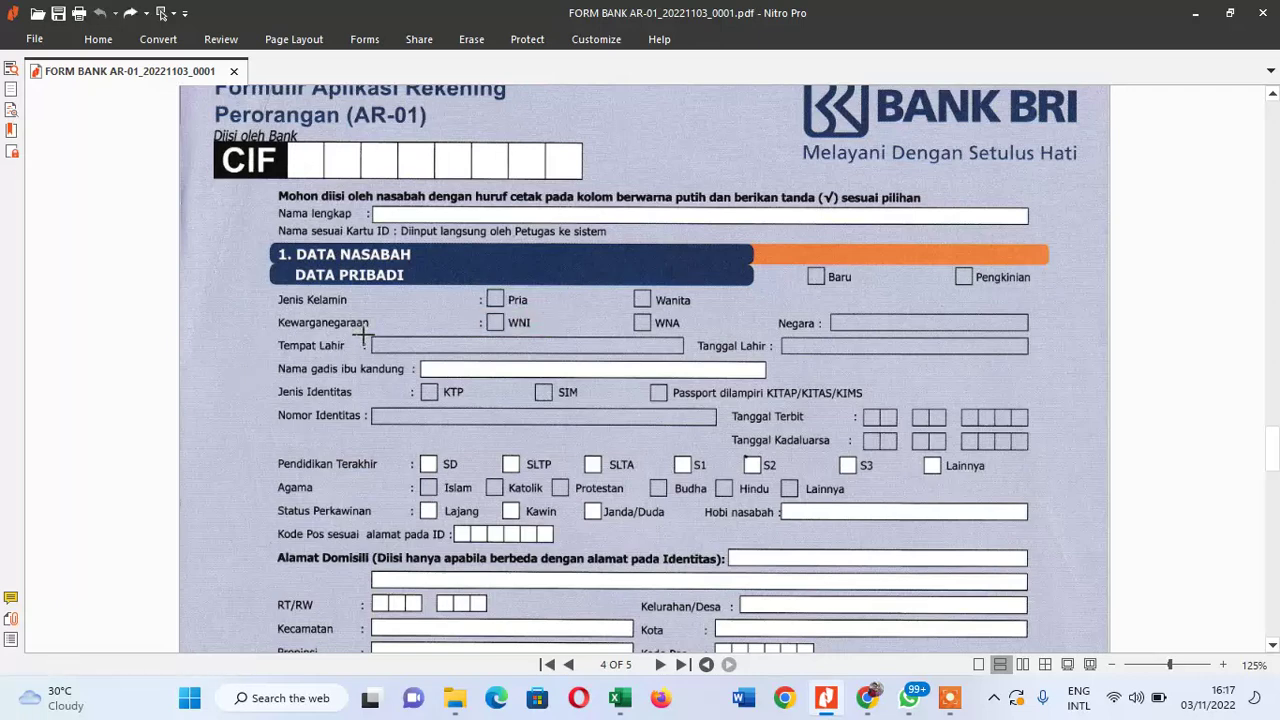
left_click_drag(362, 337, 1045, 360)
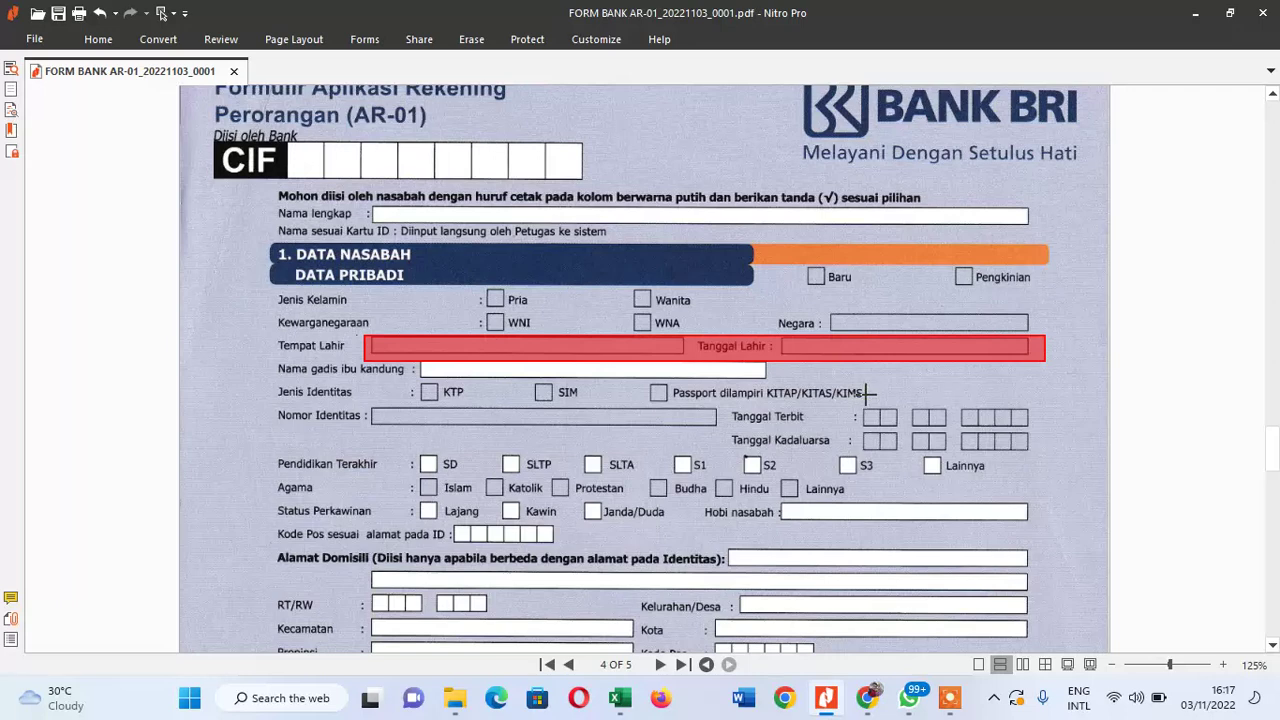
key("ctrl+z")
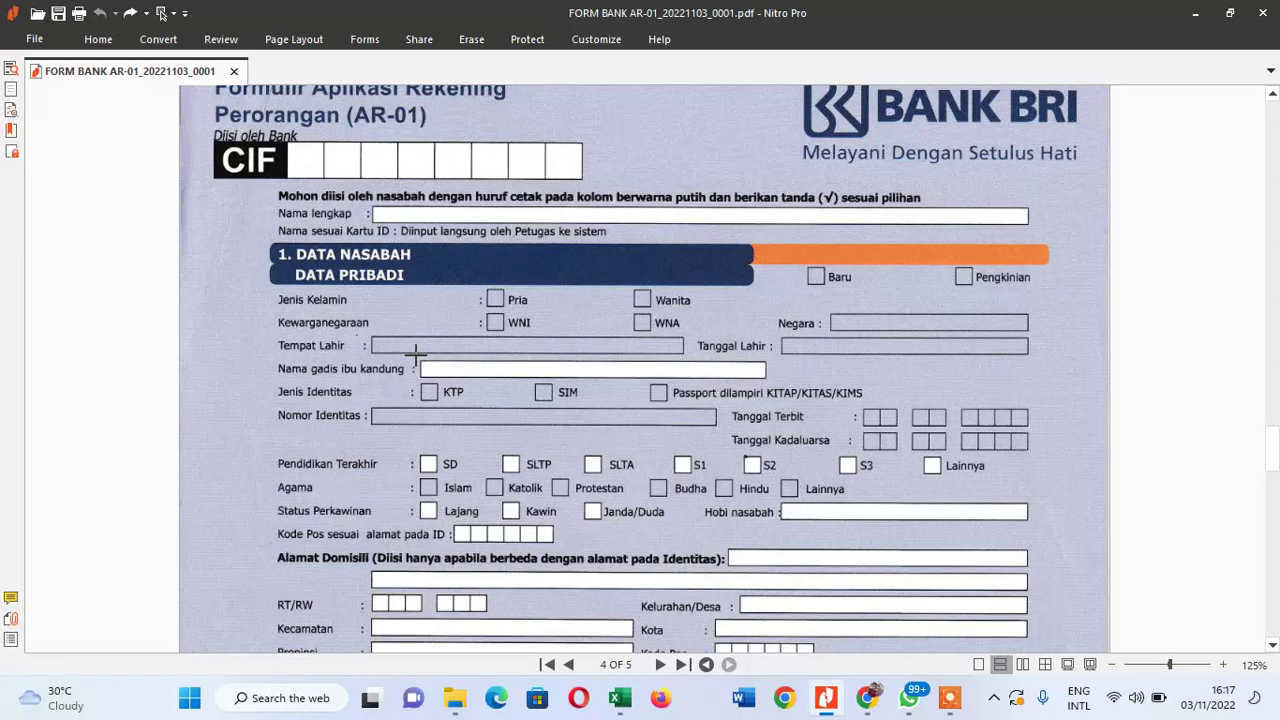
left_click_drag(417, 359, 770, 381)
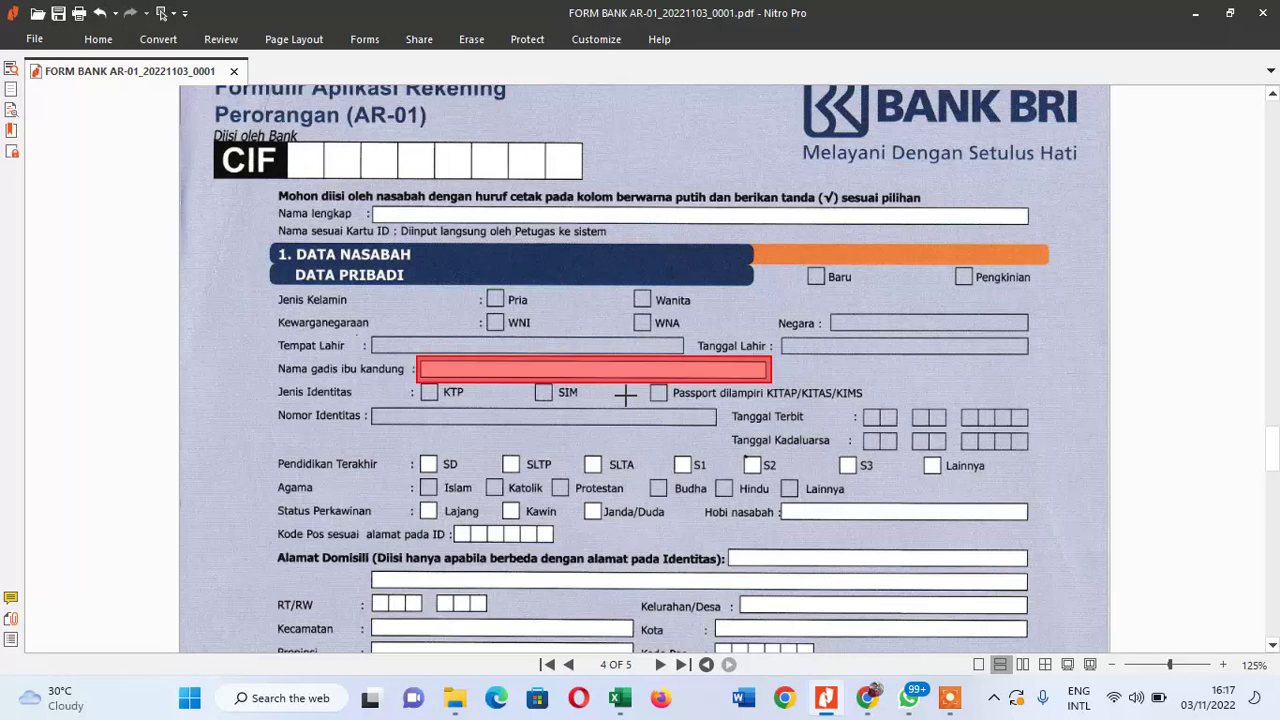
key("ctrl+z")
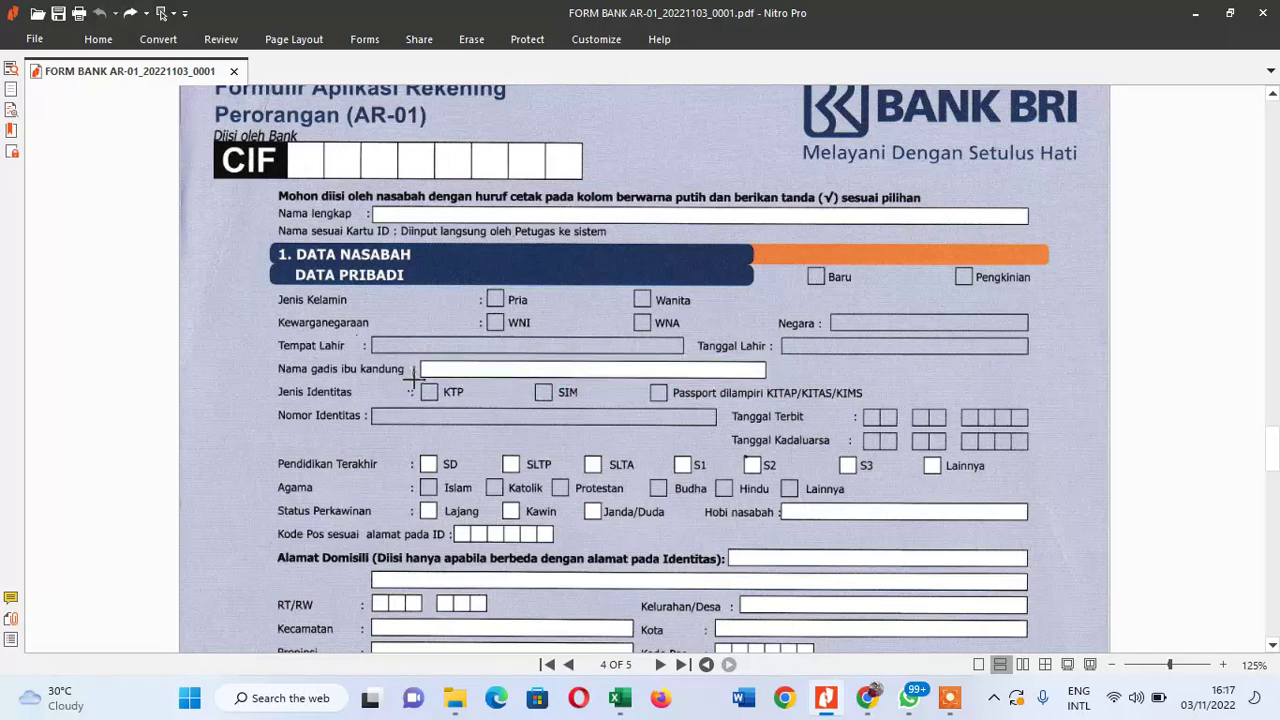
Step: Mark the KTP option and the Nomor Identitas, Tanggal Terbit and Tanggal Kadaluarsa fields with redaction boxes, undoing each mark
left_click_drag(414, 381, 481, 403)
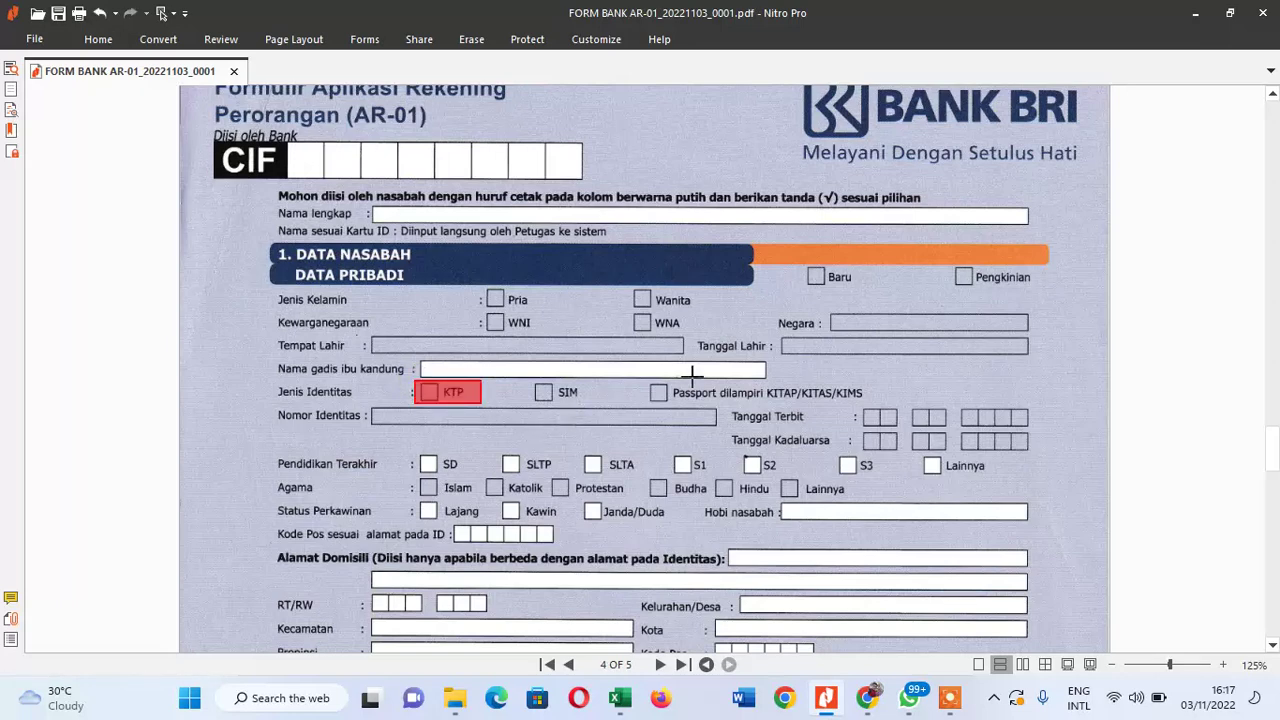
key("ctrl+z")
left_click_drag(363, 405, 733, 437)
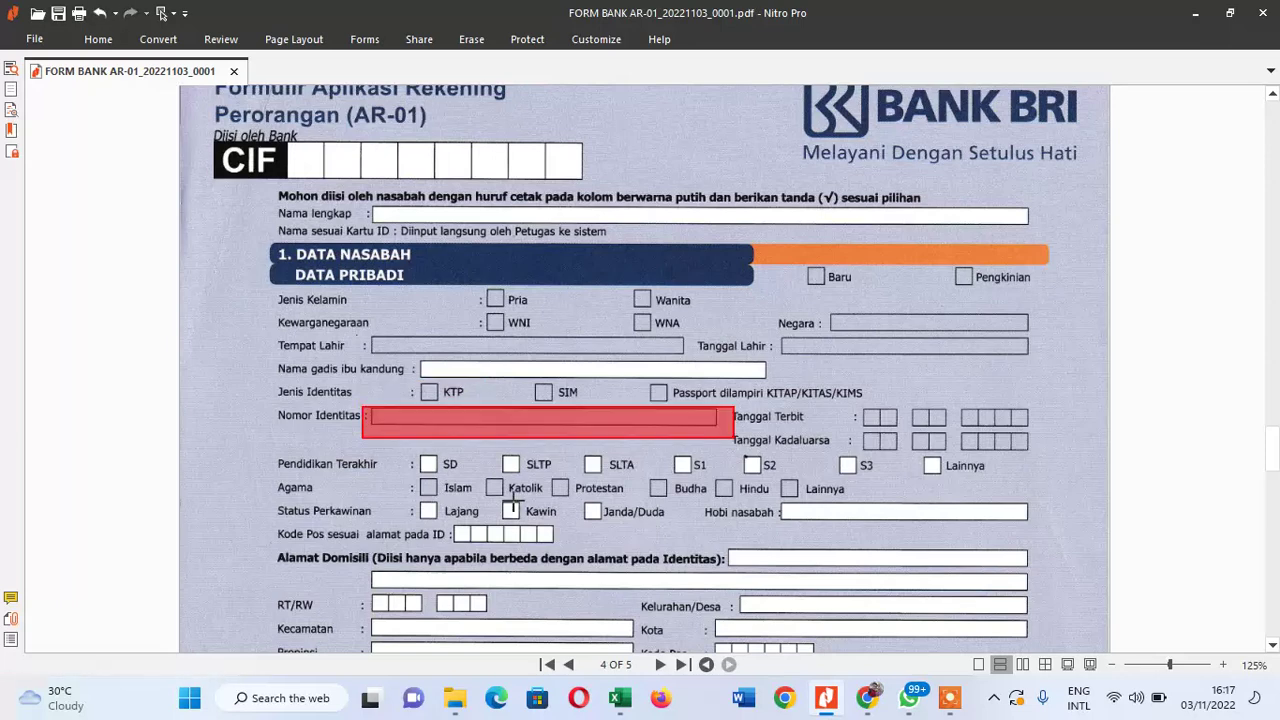
key("ctrl+z")
left_click_drag(855, 405, 1034, 432)
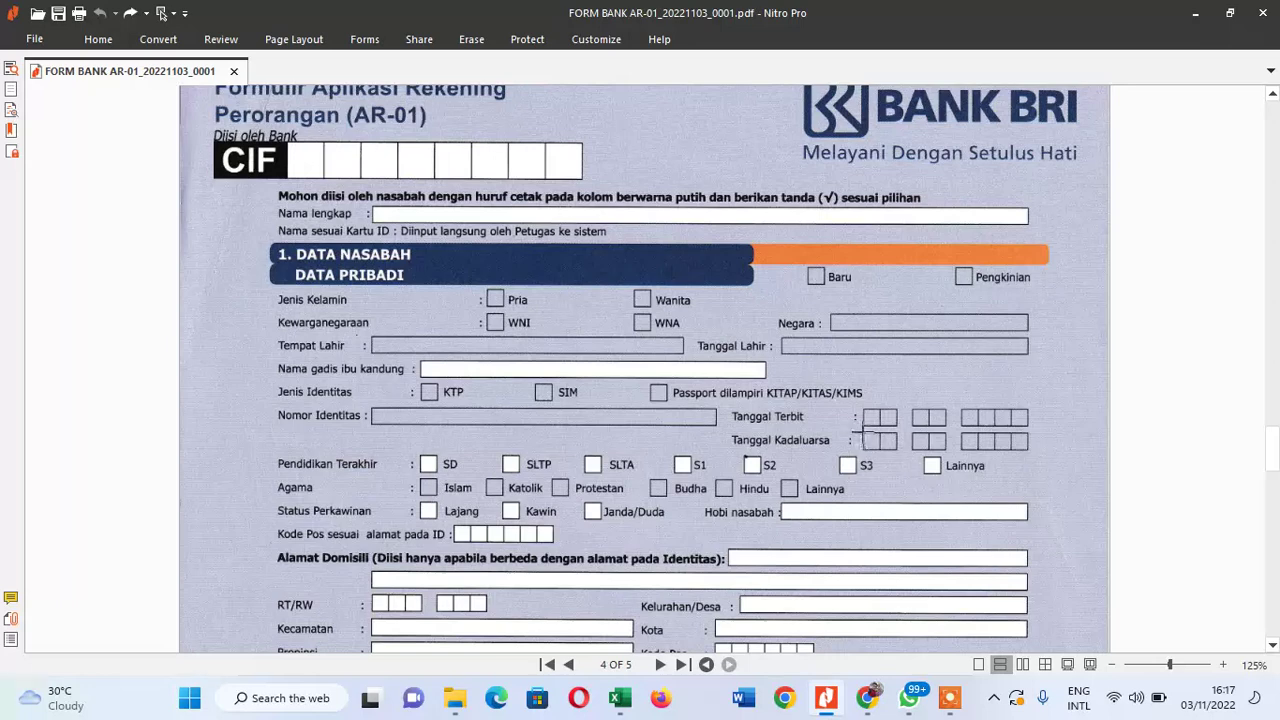
left_click_drag(862, 430, 1040, 450)
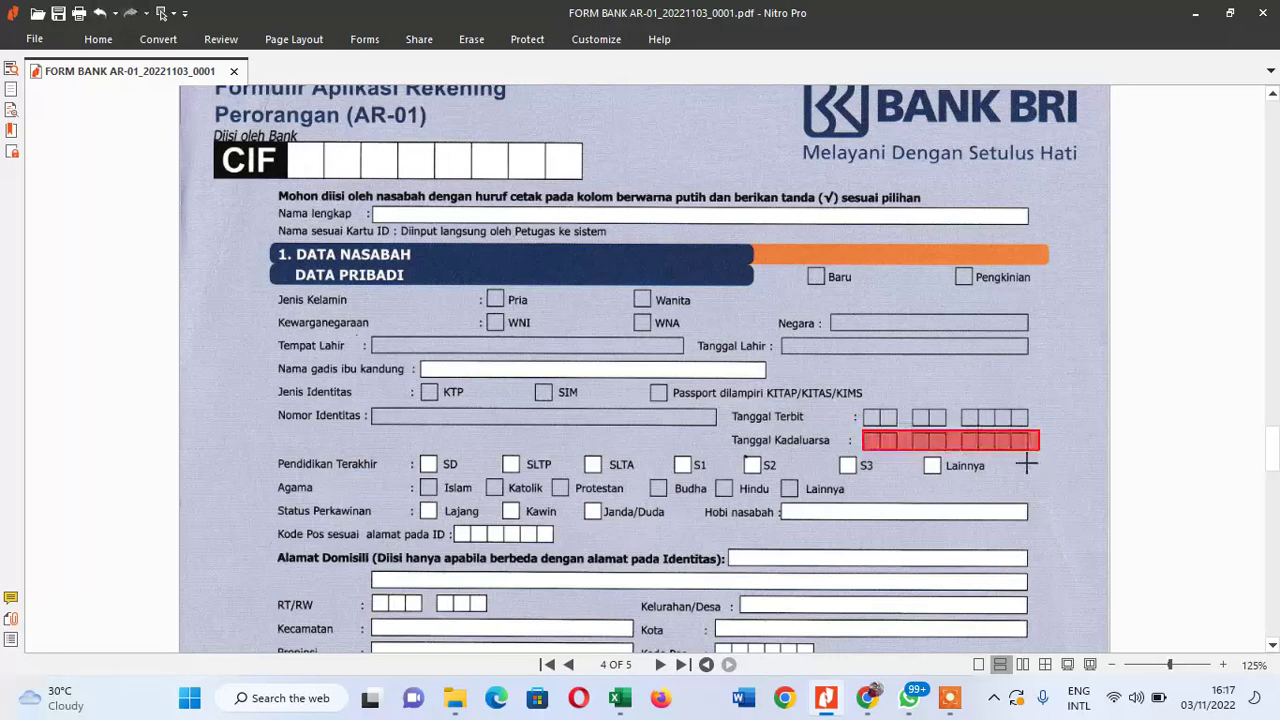
key("ctrl+z")
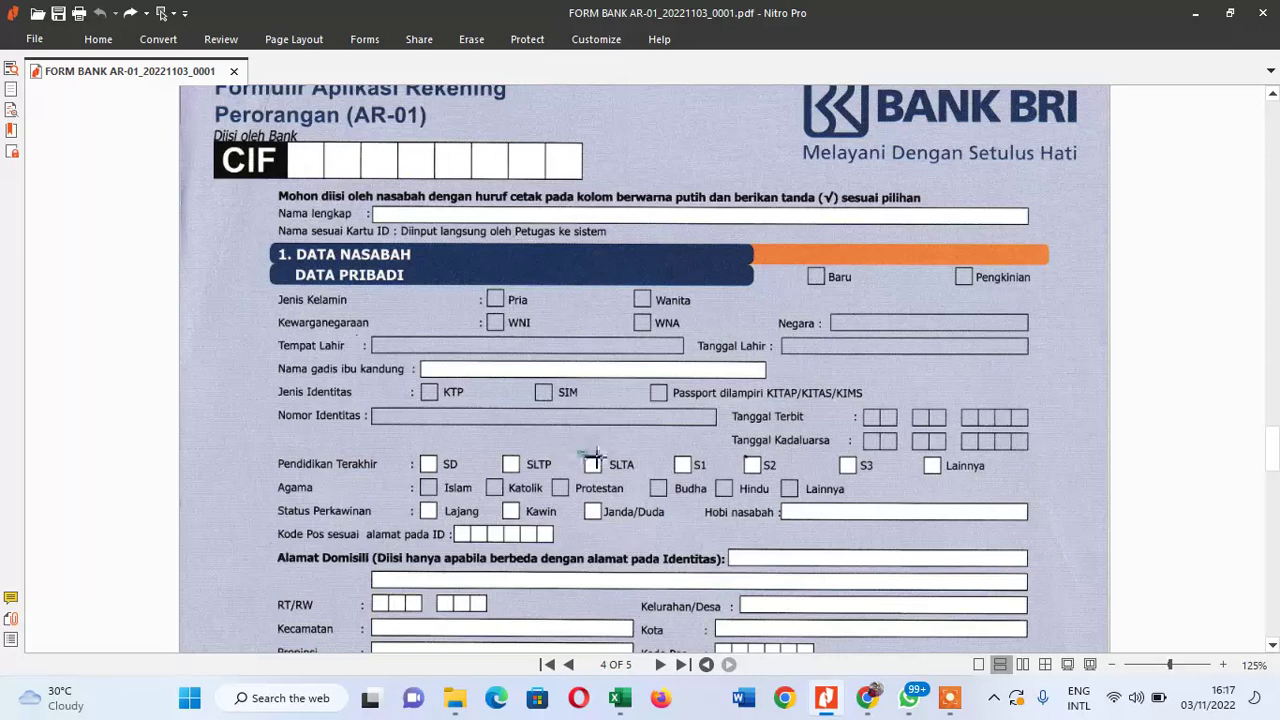
Step: Mark the SLTA option under Pendidikan Terakhir and the whole Agama row with redaction boxes, undoing each mark
left_click_drag(578, 454, 645, 474)
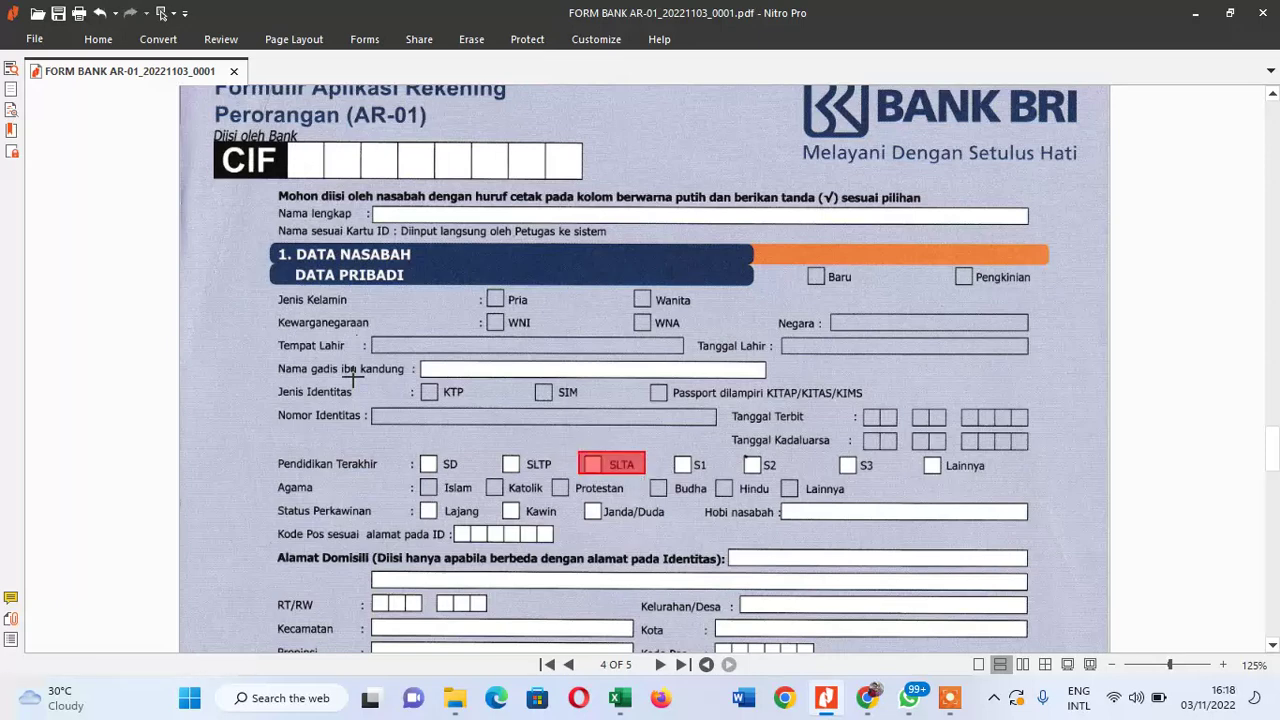
key("ctrl+z")
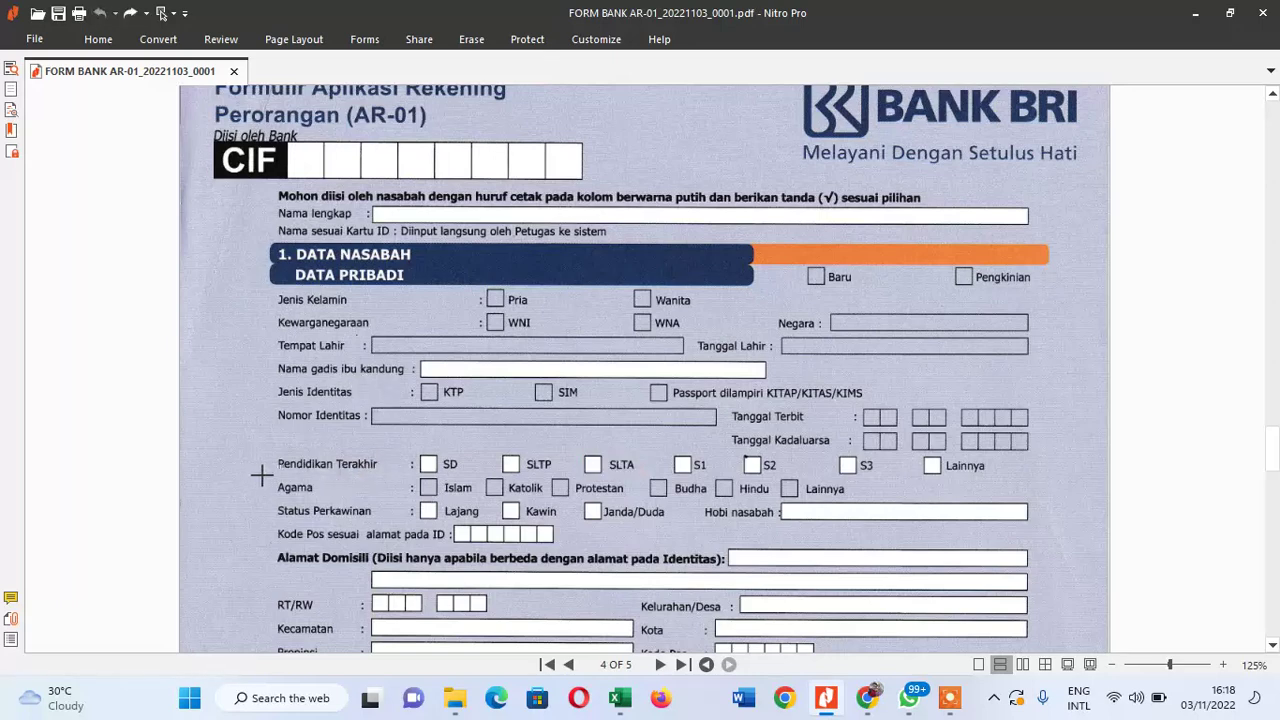
left_click_drag(270, 478, 855, 500)
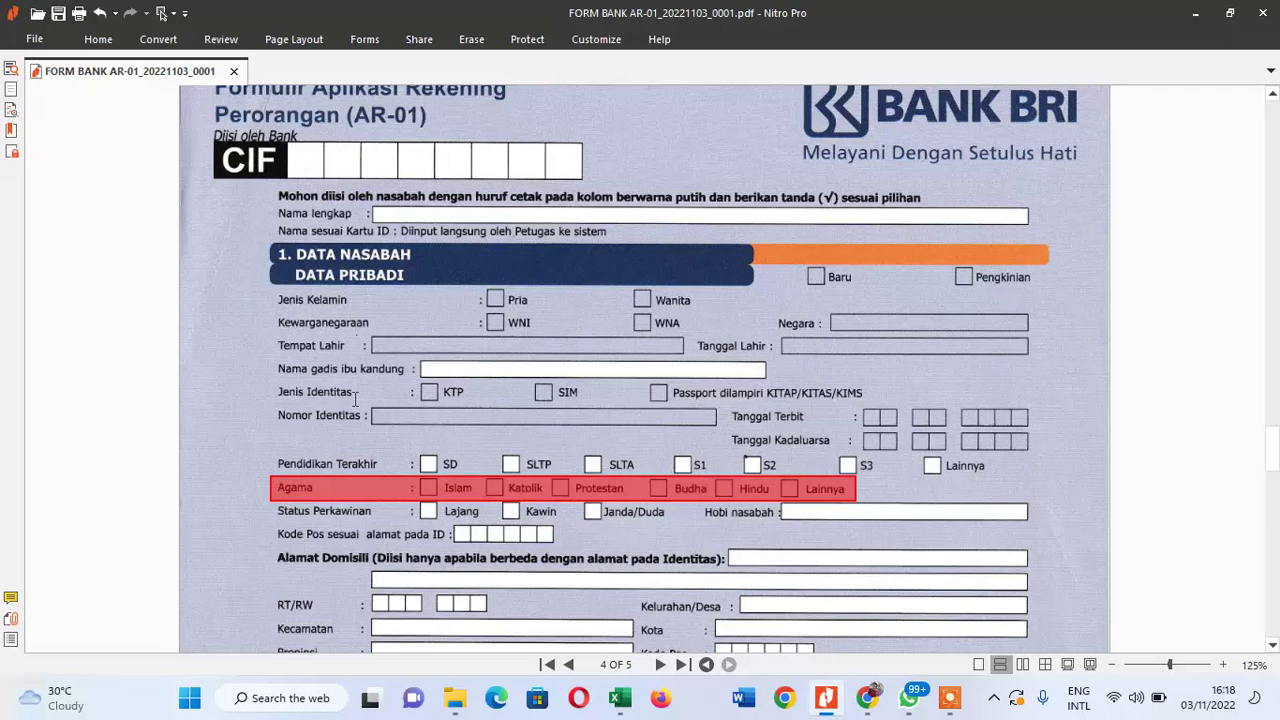
key("ctrl+z")
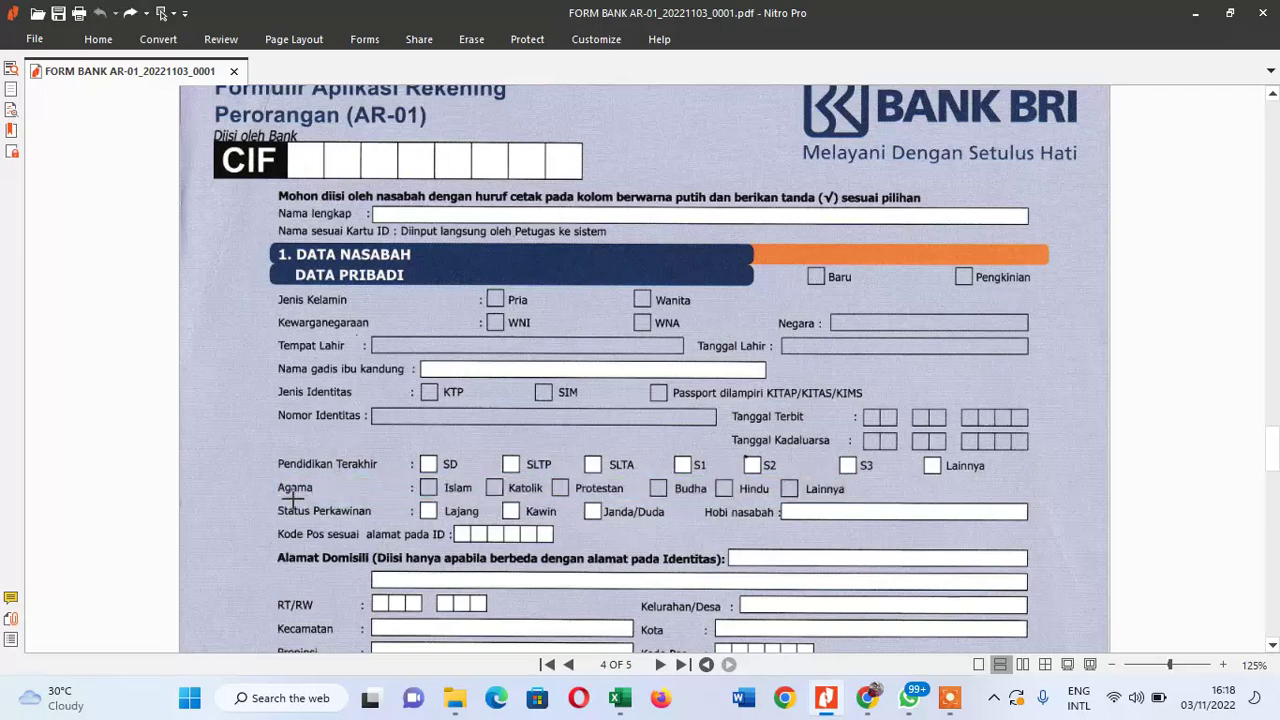
Step: Mark the Lajang option under Status Perkawinan and the Kode Pos sesuai alamat pada ID field with redaction boxes, undoing each mark
left_click_drag(414, 500, 488, 522)
key("ctrl+z")
left_click_drag(450, 524, 563, 545)
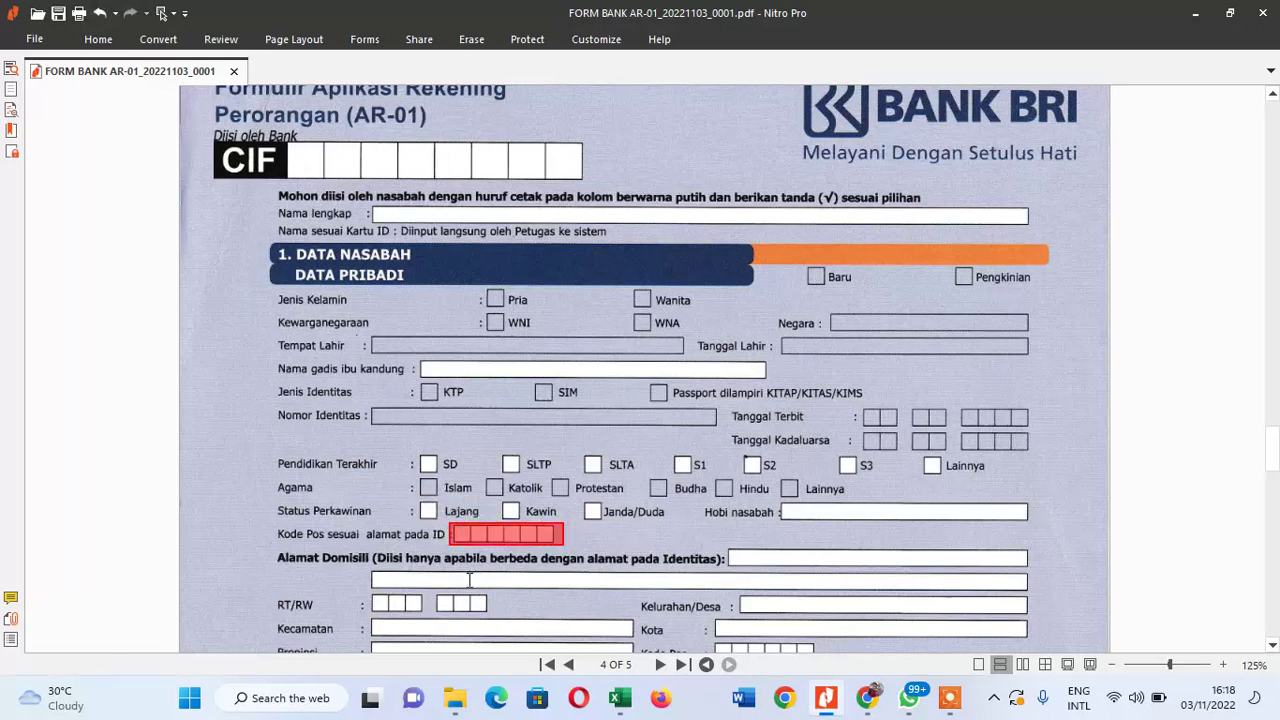
key("ctrl+z")
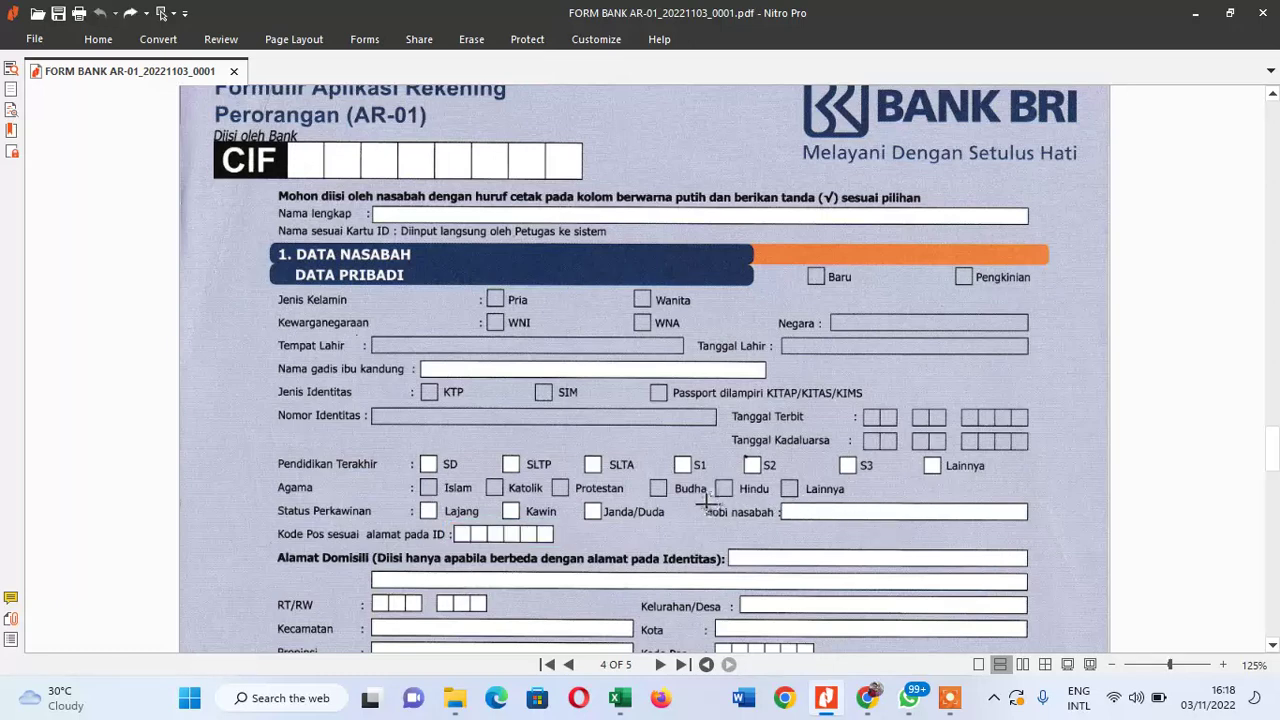
Step: Mark the Hobi nasabah field, the Alamat Domisili block and the Informasi Kontak rows with redaction boxes, undoing each mark
left_click_drag(703, 503, 1043, 530)
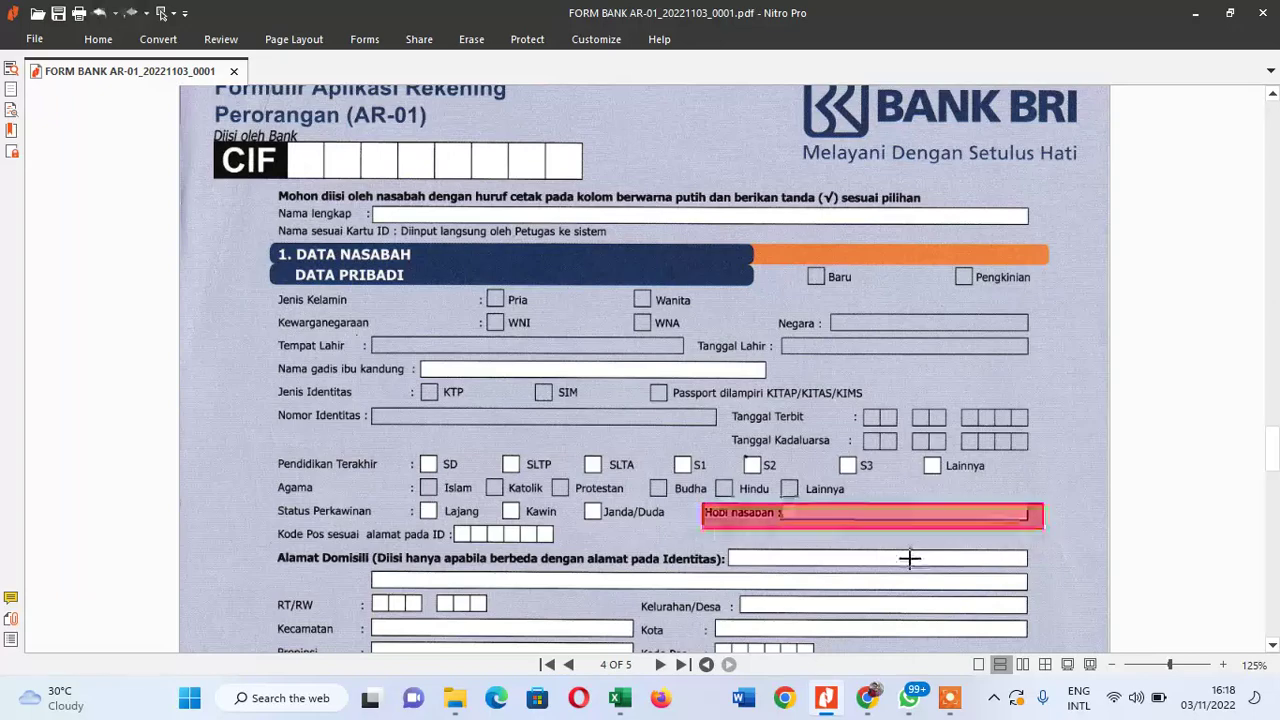
key("ctrl+z")
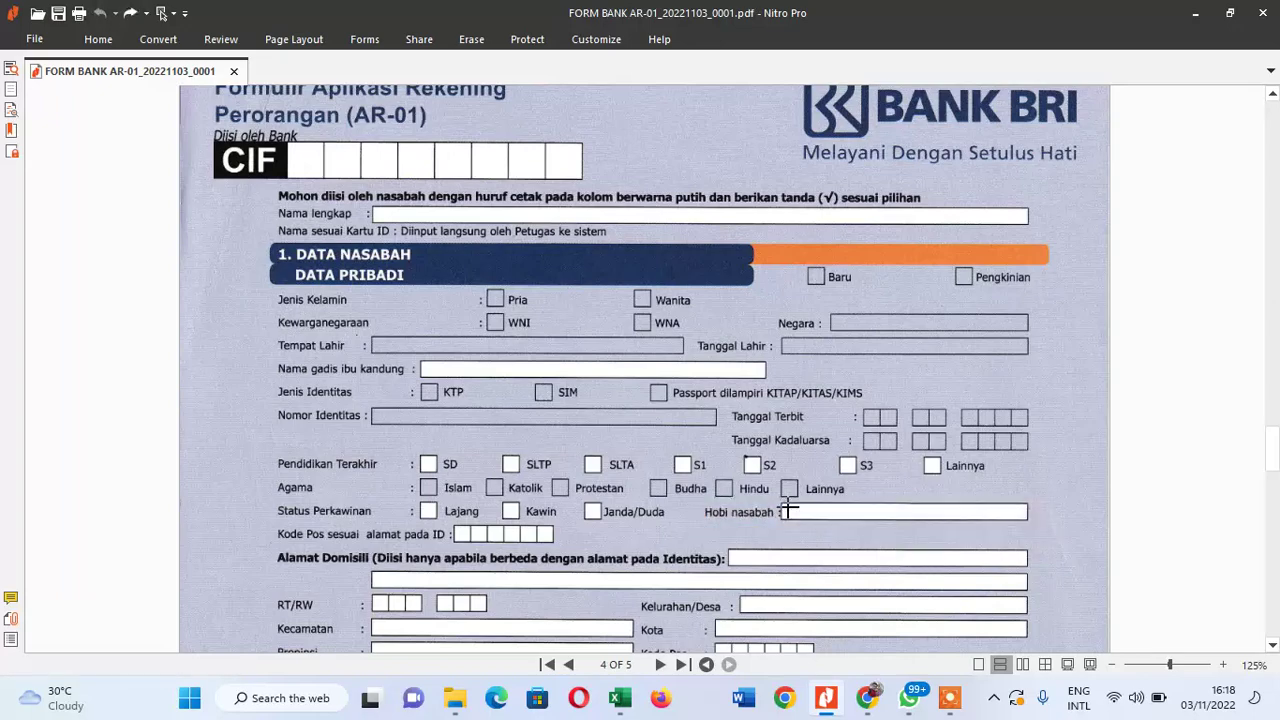
scroll(1278, 460, "down", 1)
scroll(1278, 460, "down", 4)
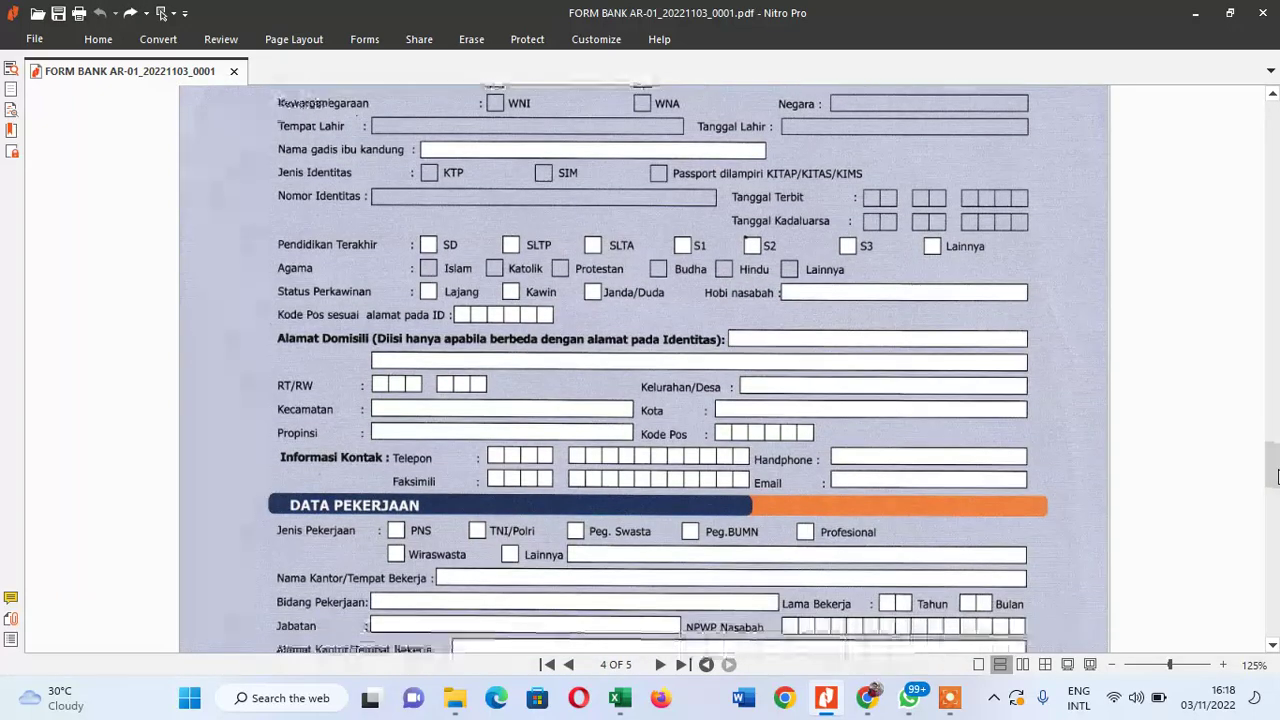
left_click_drag(260, 316, 1042, 431)
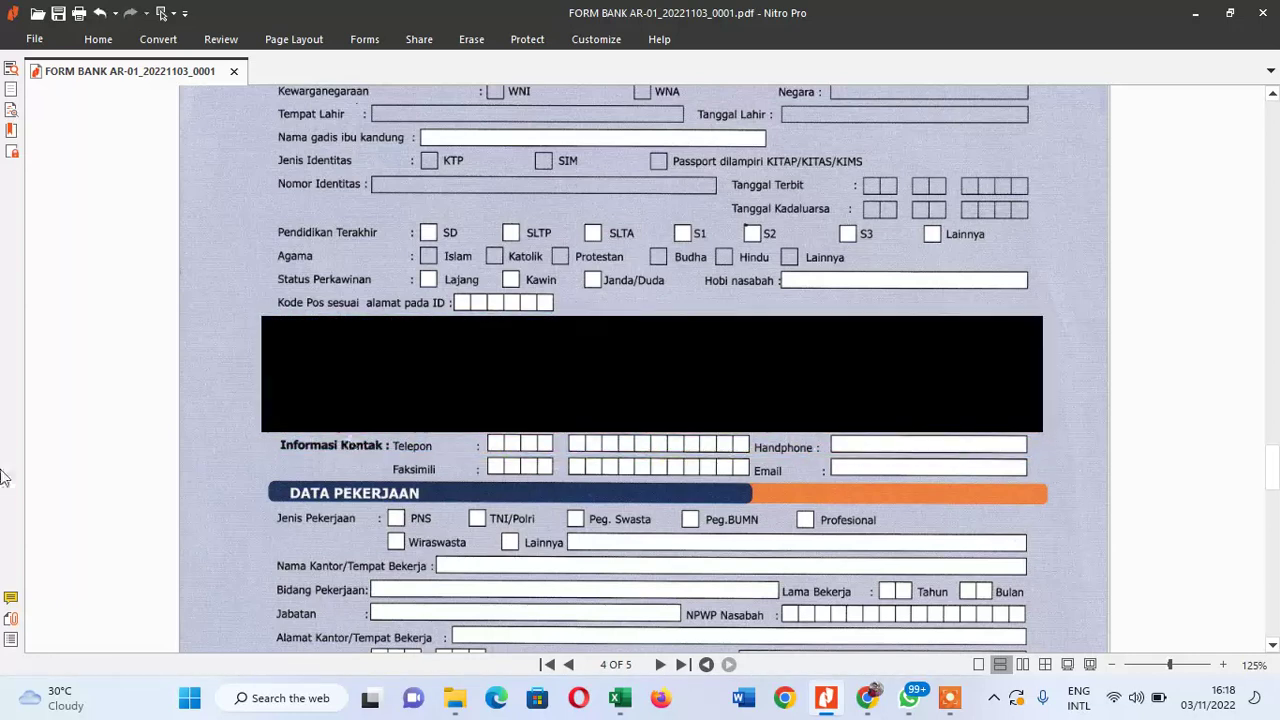
key("ctrl+z")
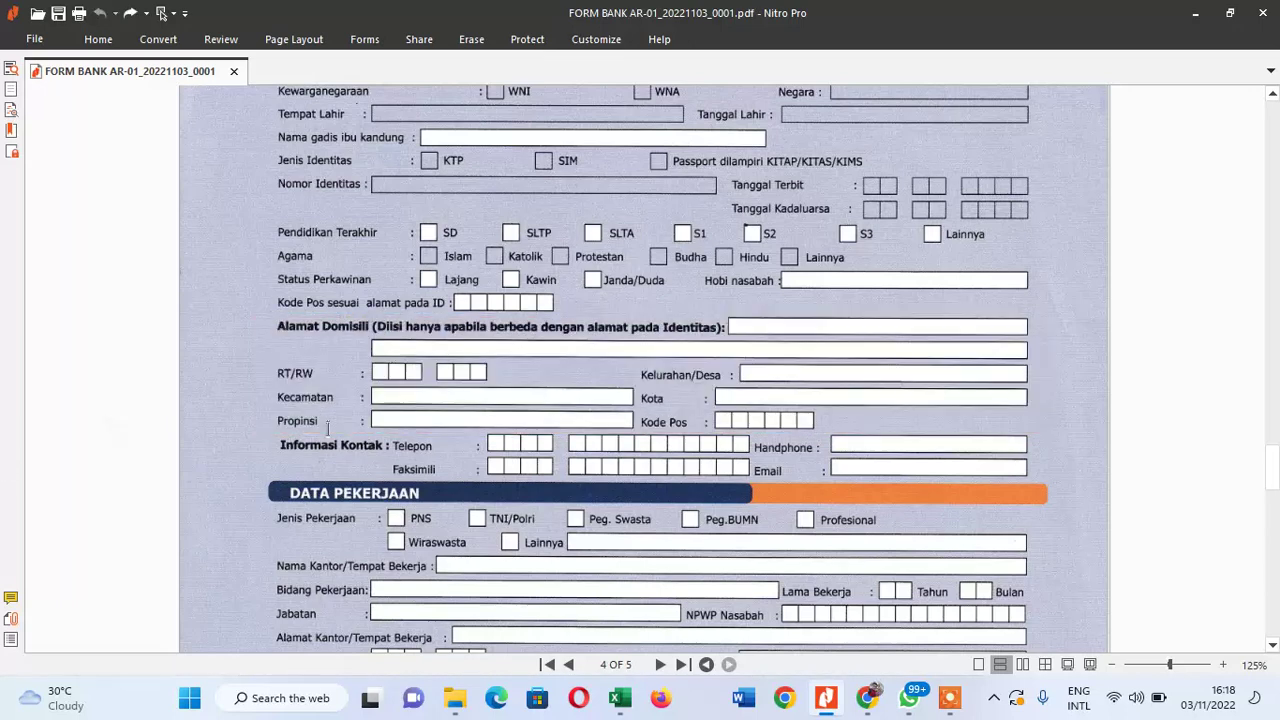
left_click_drag(270, 434, 1035, 478)
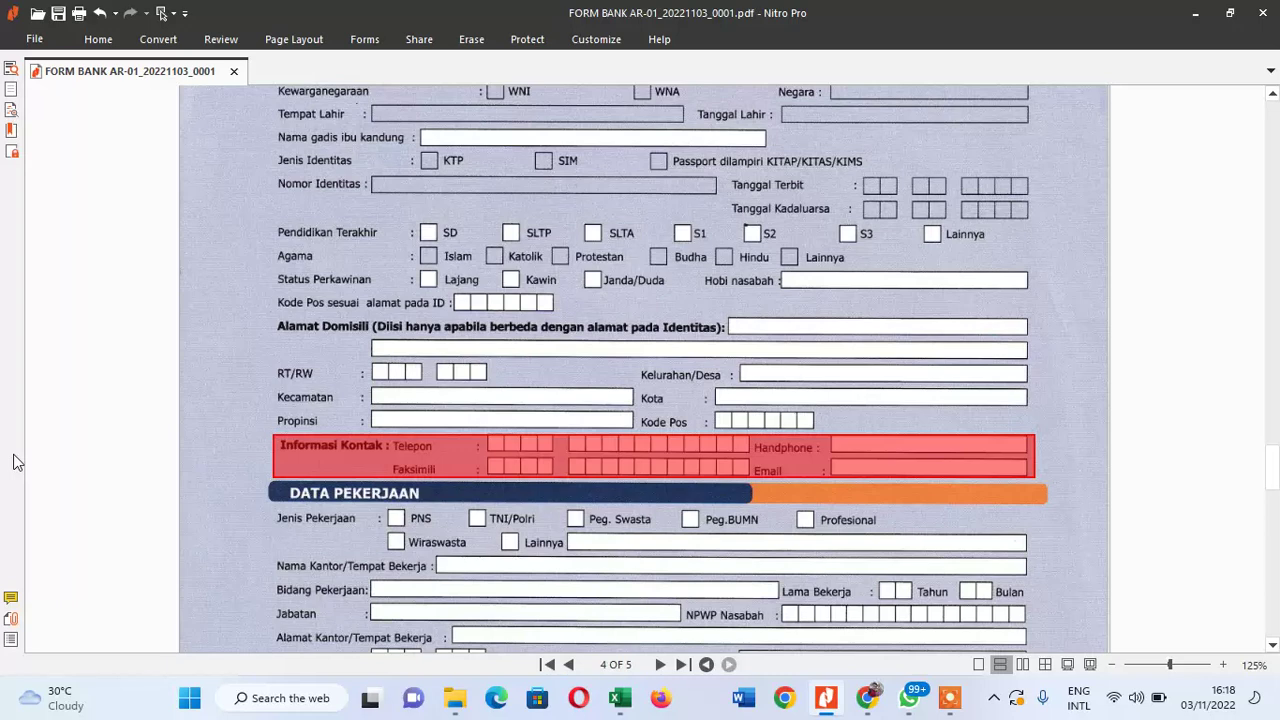
key("ctrl+z")
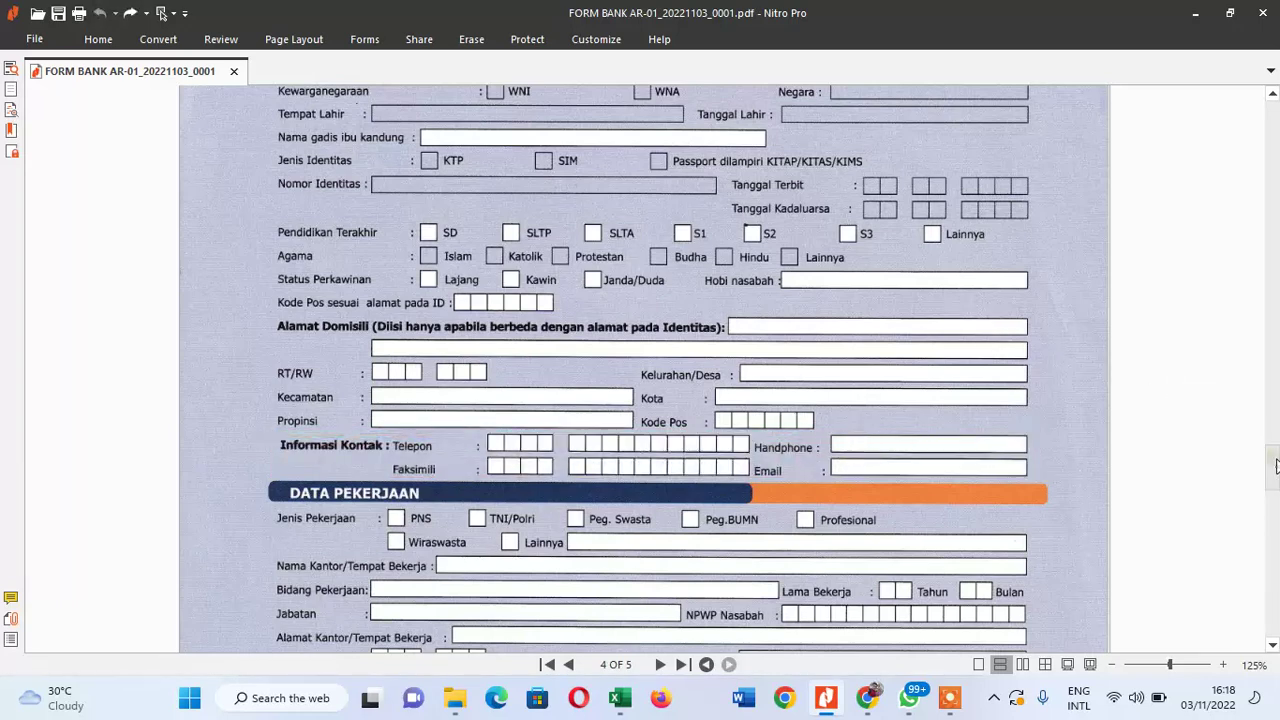
Step: Mark the whole Data Pekerjaan section and the whole Data Keuangan section with redaction boxes, undoing each mark
scroll(1276, 465, "down", 4)
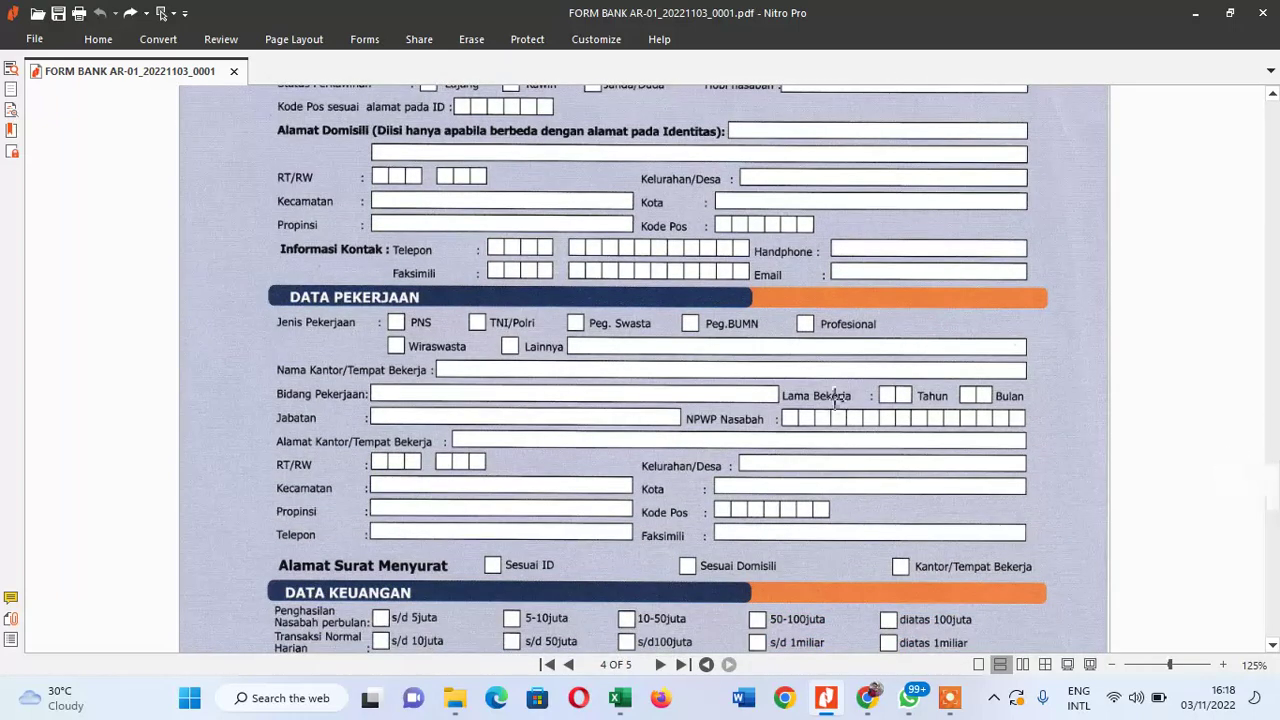
left_click_drag(243, 278, 1090, 582)
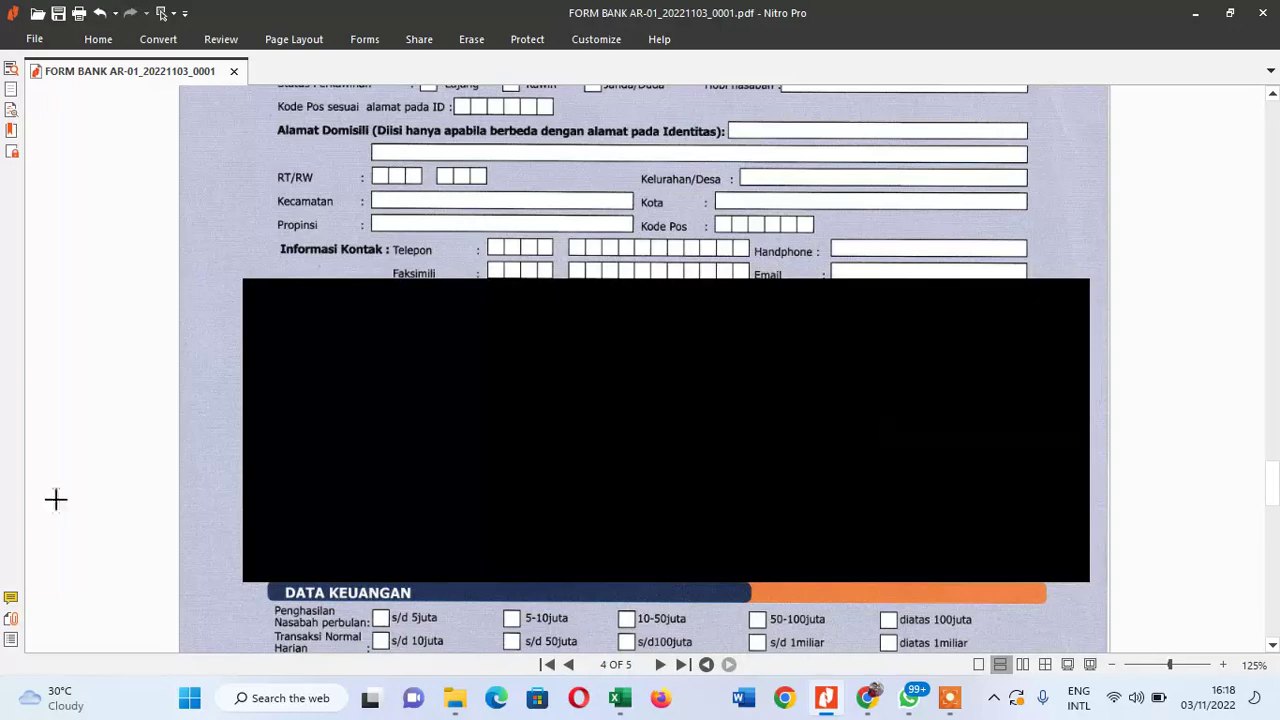
key("ctrl+z")
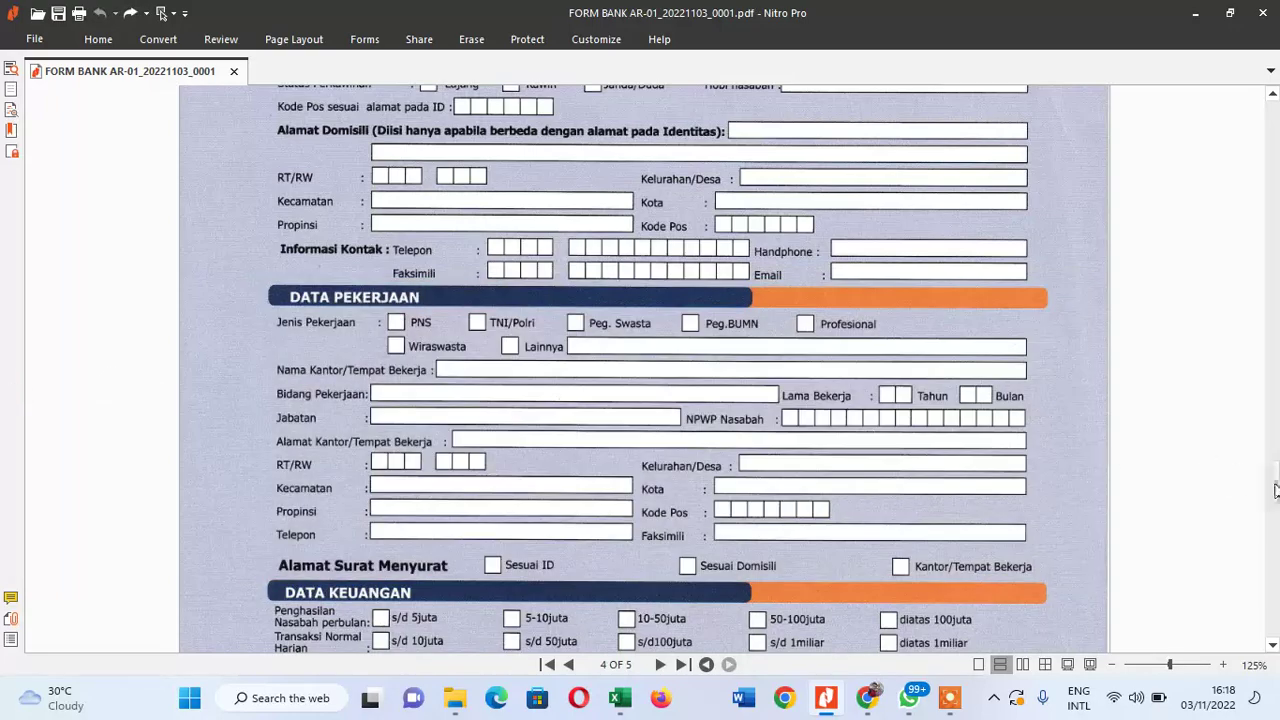
scroll(1275, 503, "down", 3)
scroll(1275, 503, "down", 3)
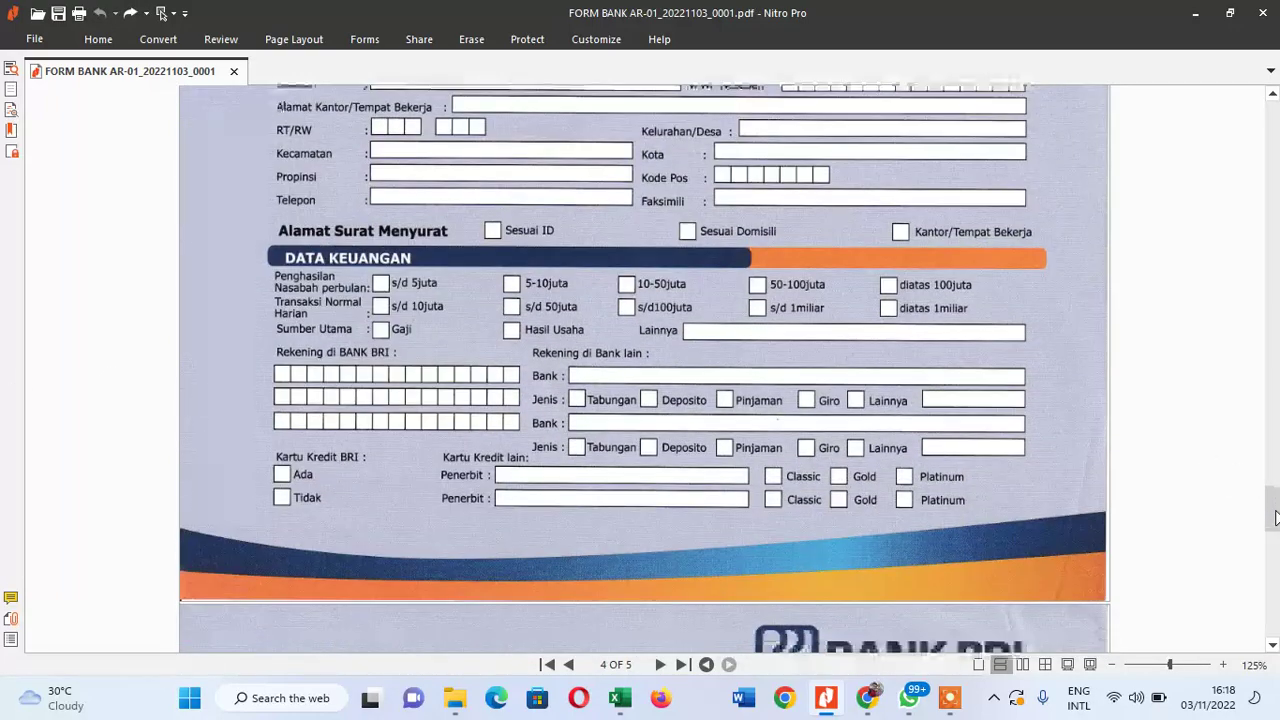
left_click_drag(240, 238, 1082, 546)
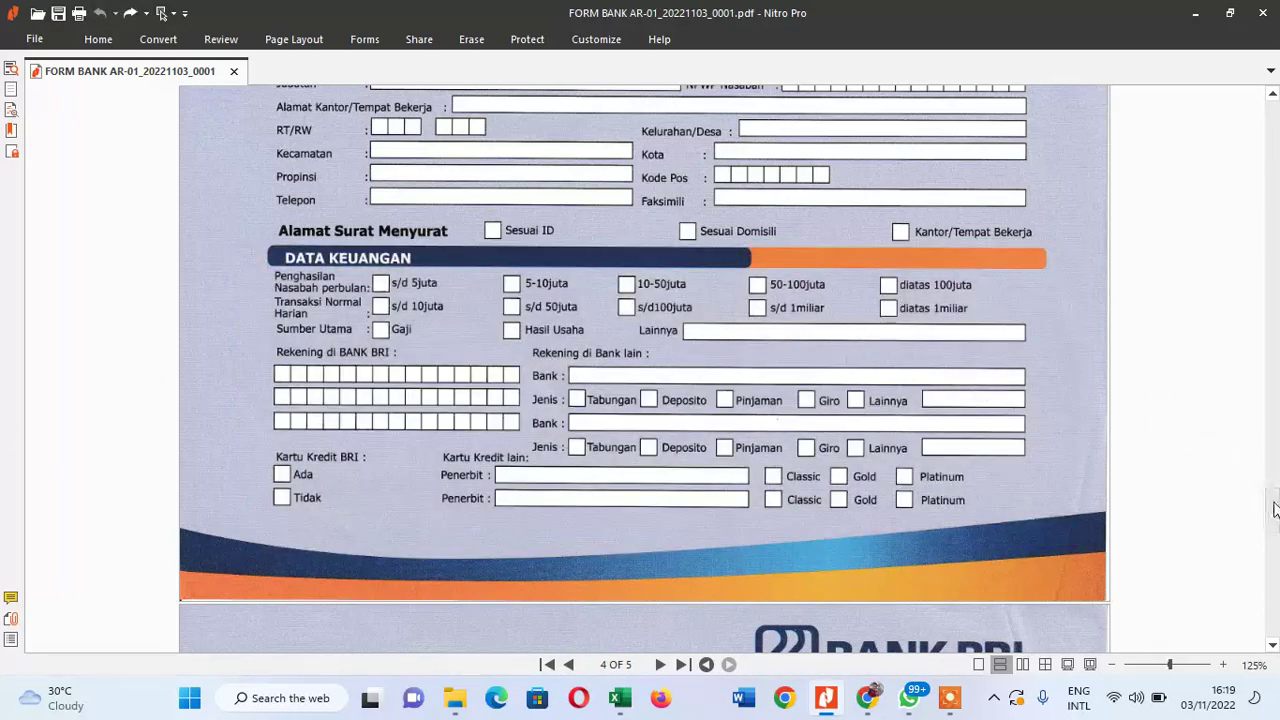
Step: On page 5, mark the BritAma and Lainnya options under Produk yang dipilih with redaction boxes, undoing the marks
left_click_drag(1272, 512, 1272, 561)
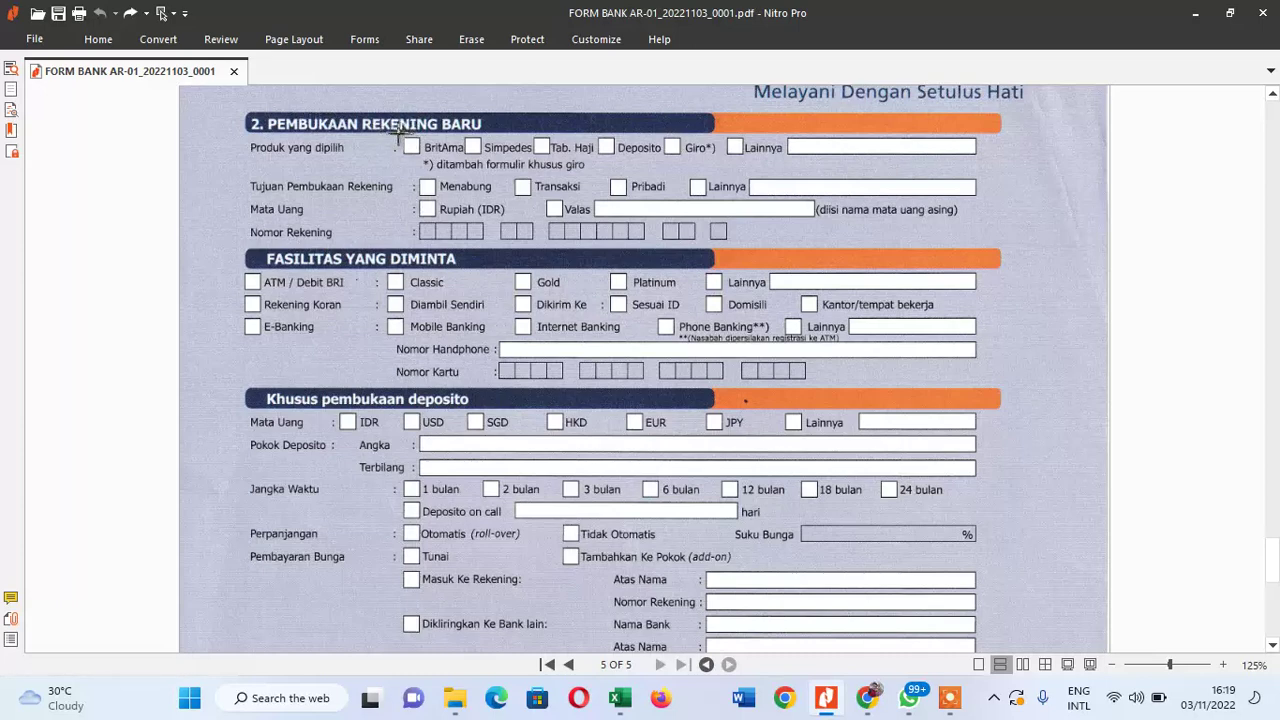
left_click_drag(401, 138, 437, 157)
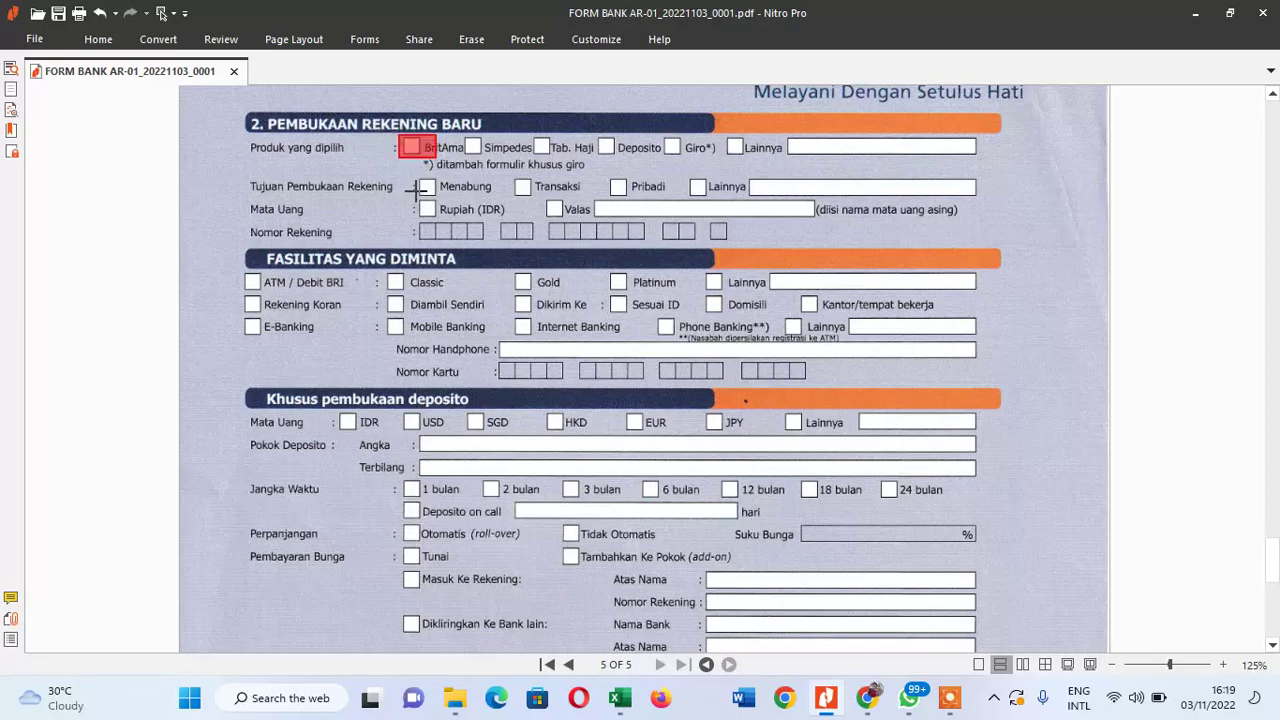
key("ctrl+z")
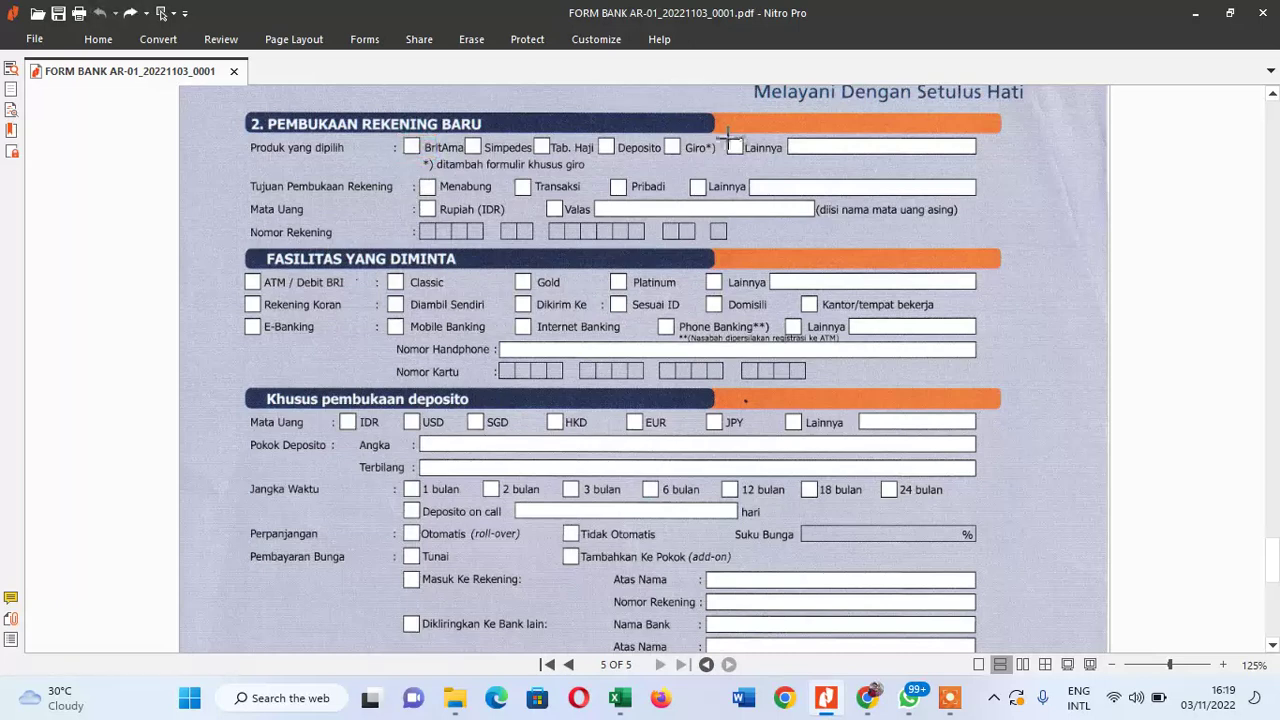
left_click_drag(725, 134, 991, 165)
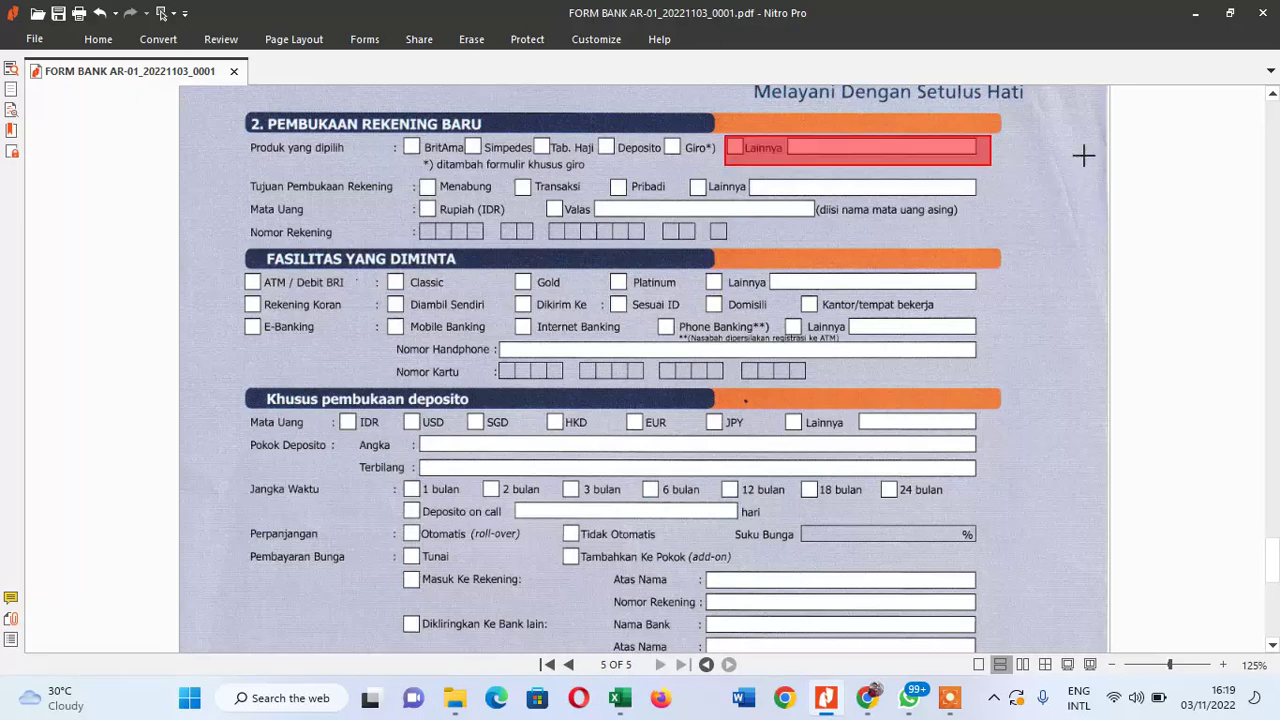
left_click_drag(398, 137, 450, 162)
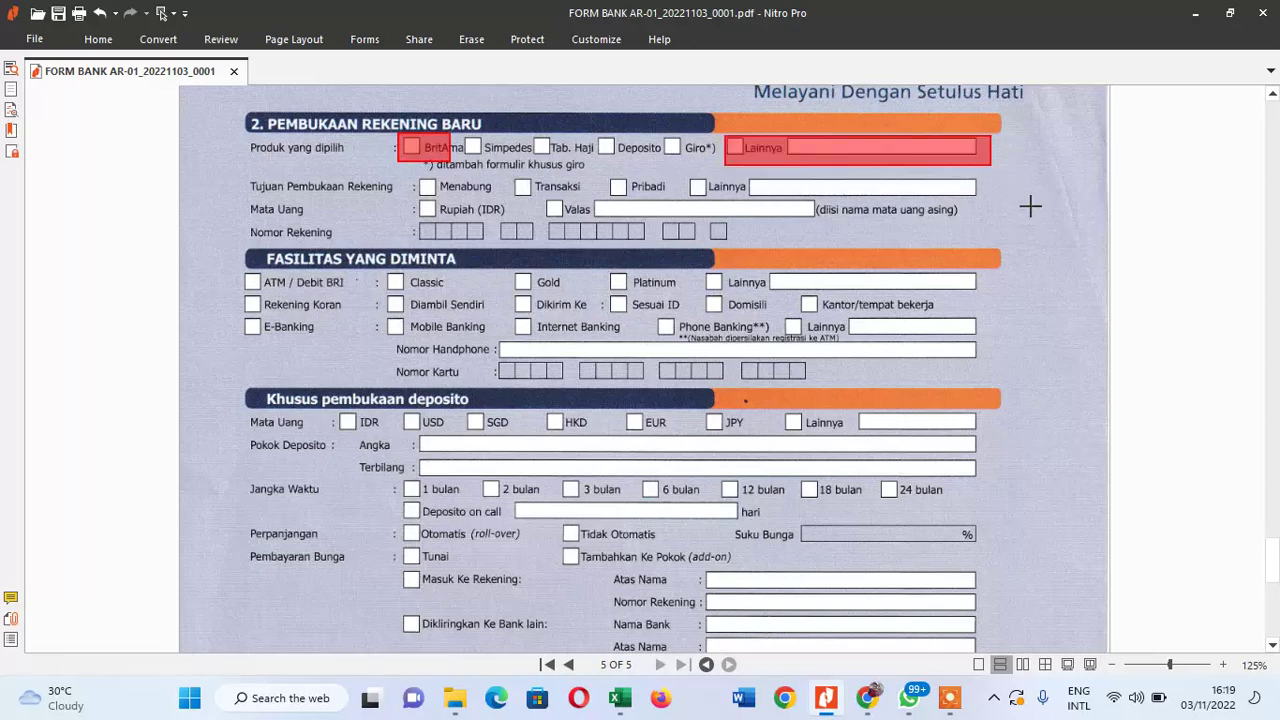
key("ctrl+z")
key("ctrl+z")
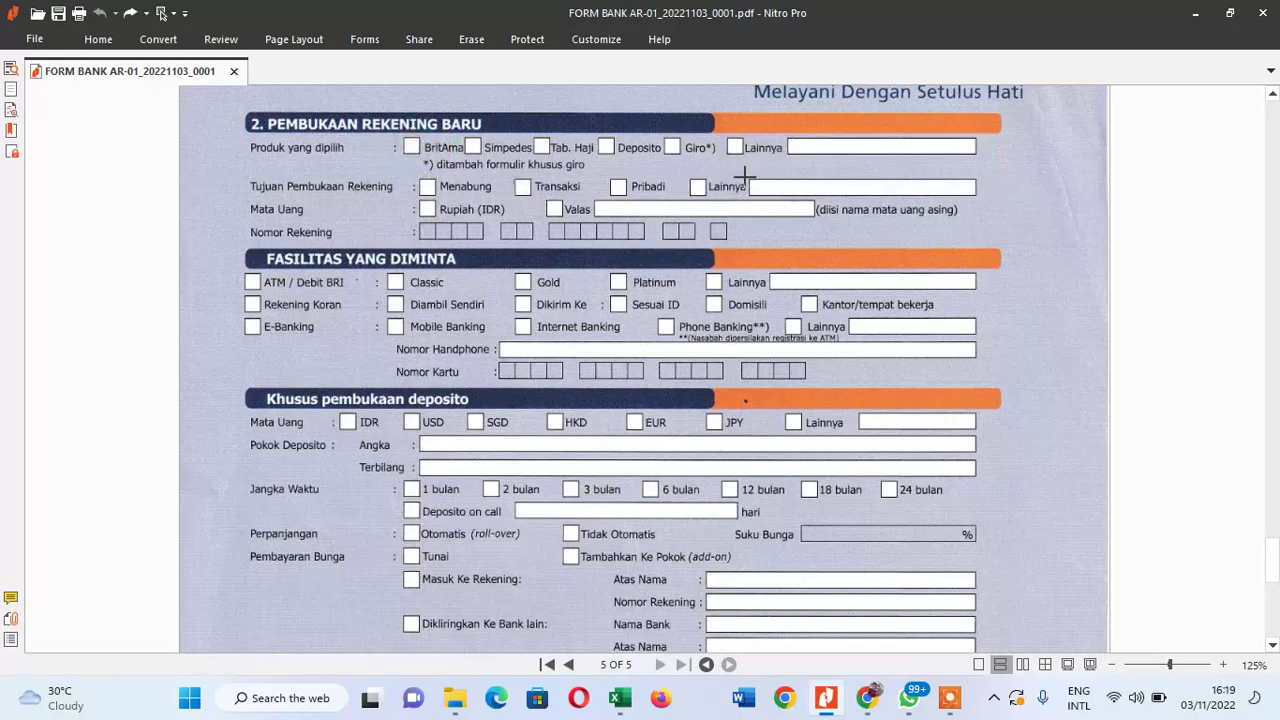
Step: Mark the Lainnya field of Tujuan Pembukaan Rekening and the Nomor Rekening row with redaction boxes, undoing each mark
left_click_drag(746, 177, 987, 199)
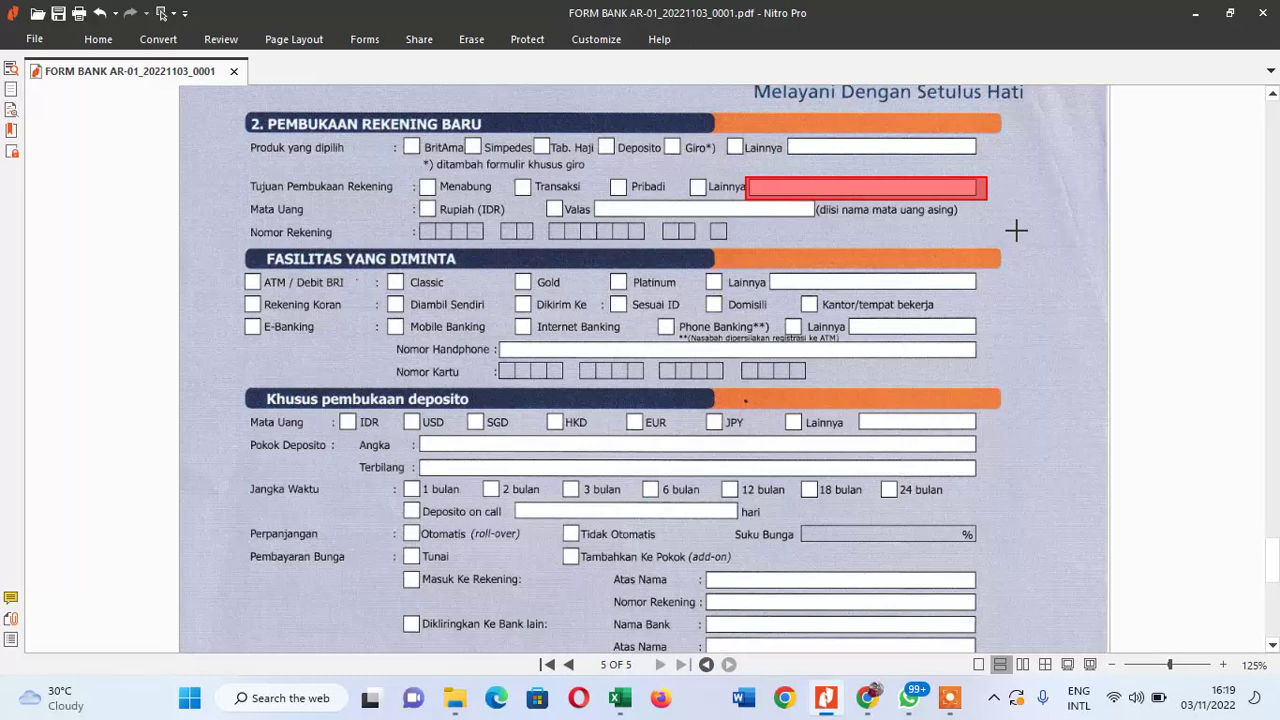
key("ctrl+z")
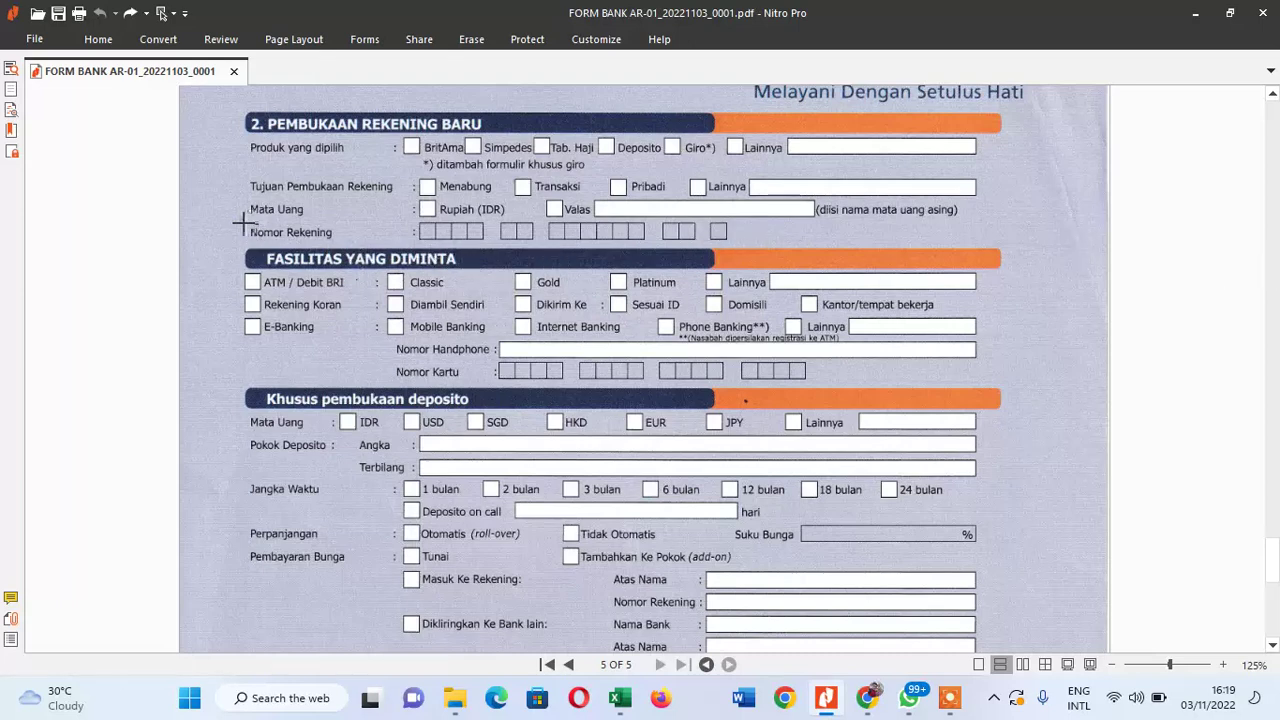
left_click_drag(243, 224, 746, 243)
left_click_drag(241, 220, 744, 243)
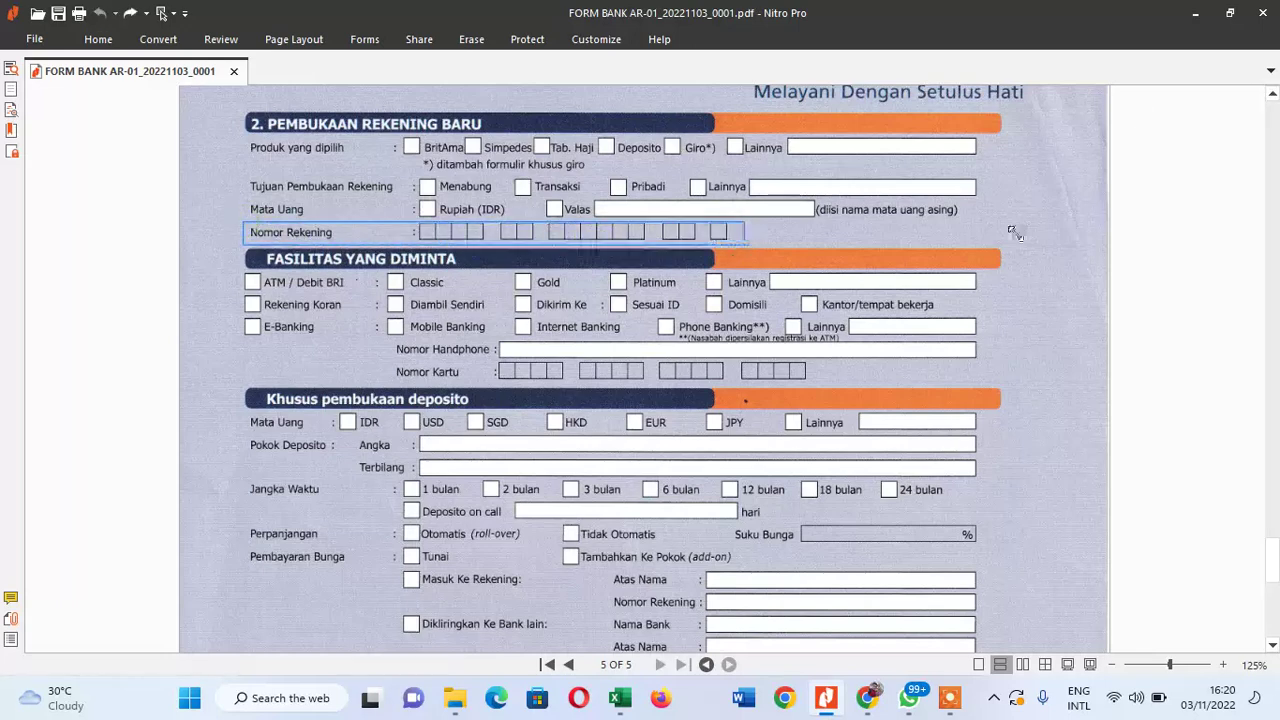
key("ctrl+z")
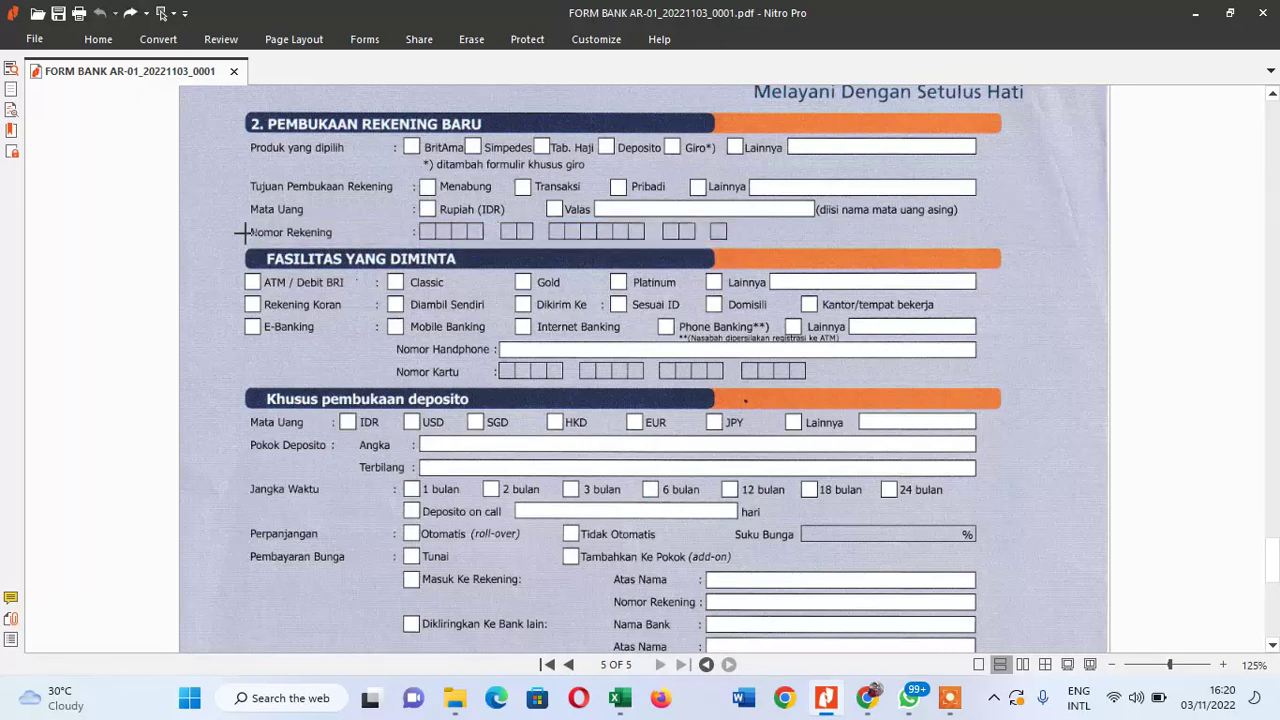
Step: Mark the Fasilitas yang Diminta section and the Khusus pembukaan deposito section with redaction boxes, undoing each mark
left_click_drag(231, 240, 1031, 381)
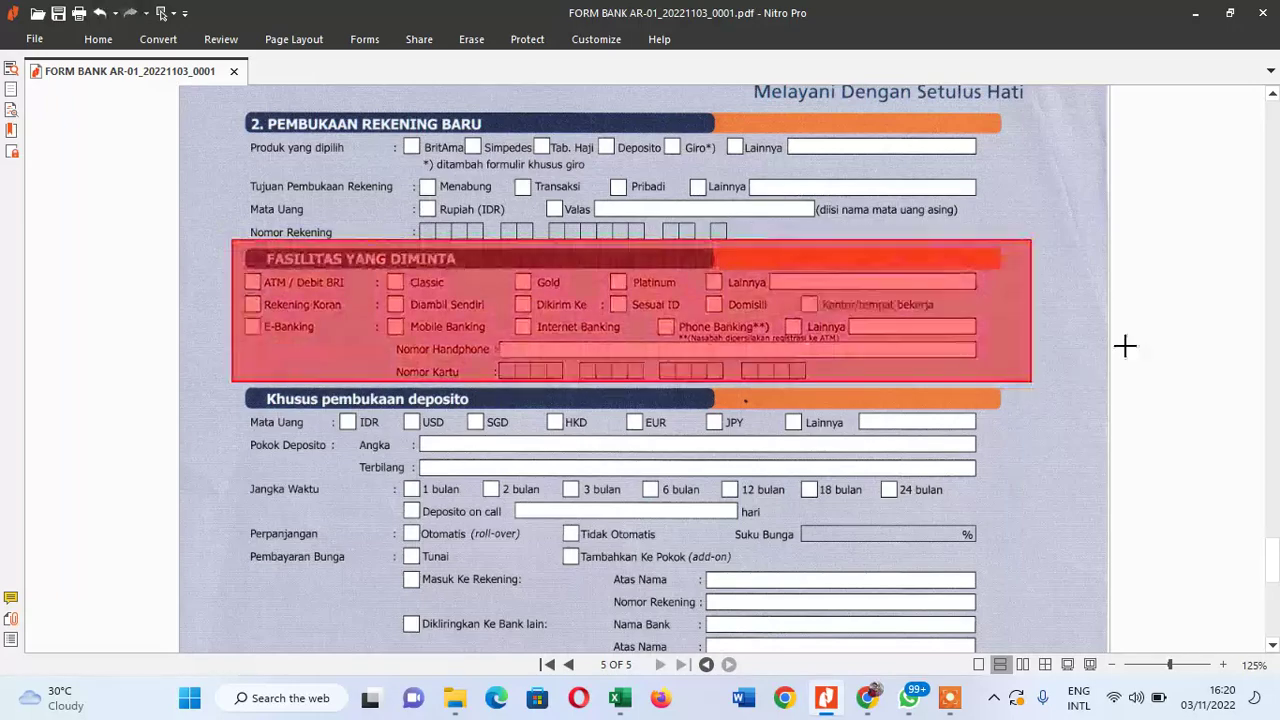
key("ctrl+z")
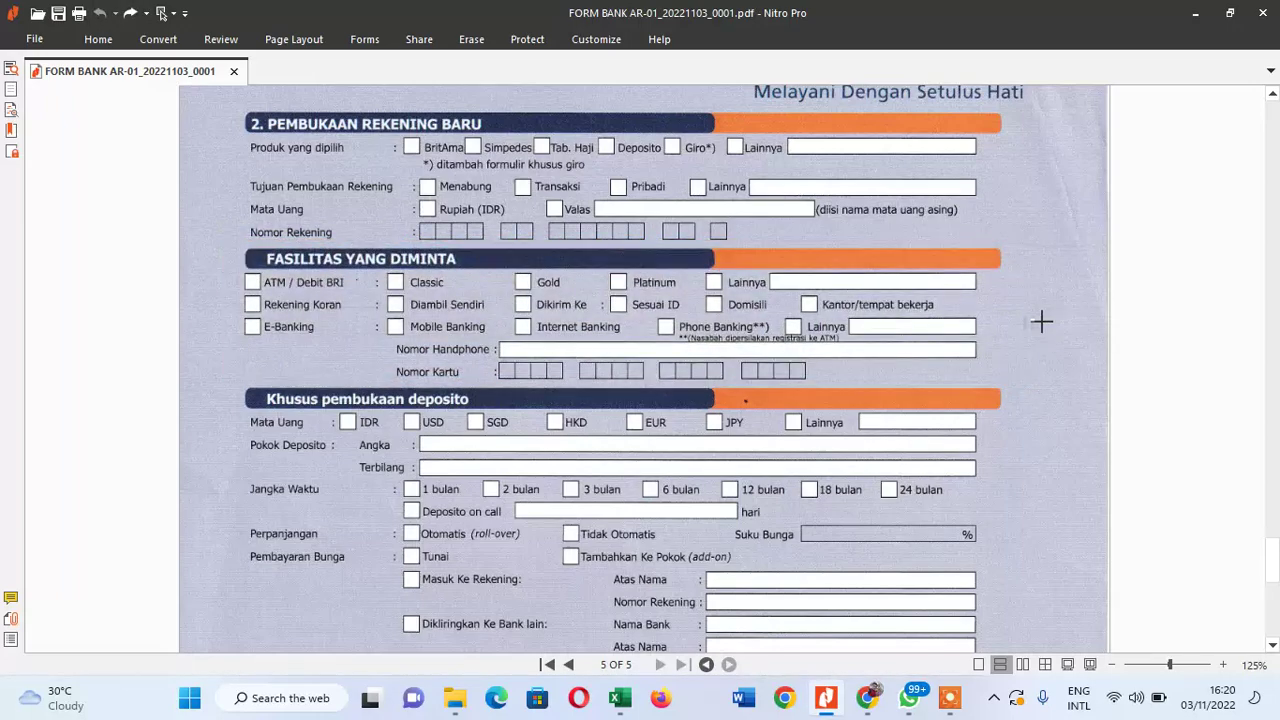
scroll(1270, 535, "down", 5)
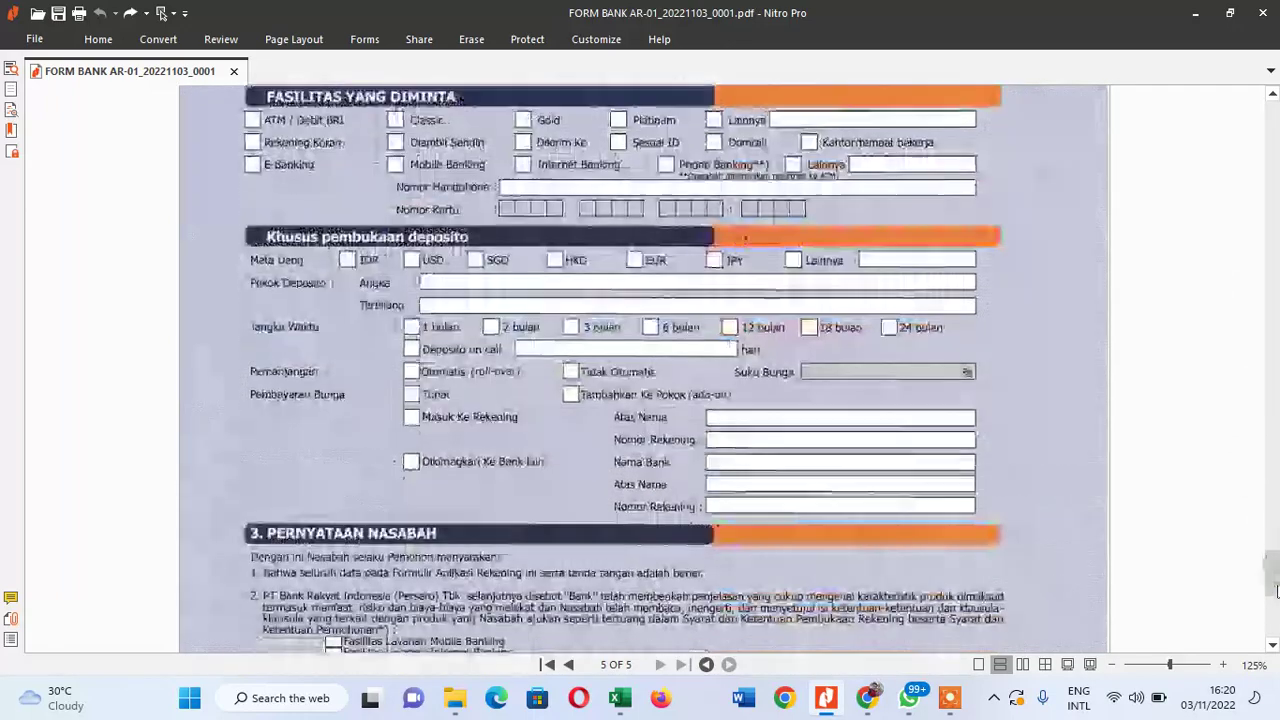
left_click_drag(224, 121, 1029, 430)
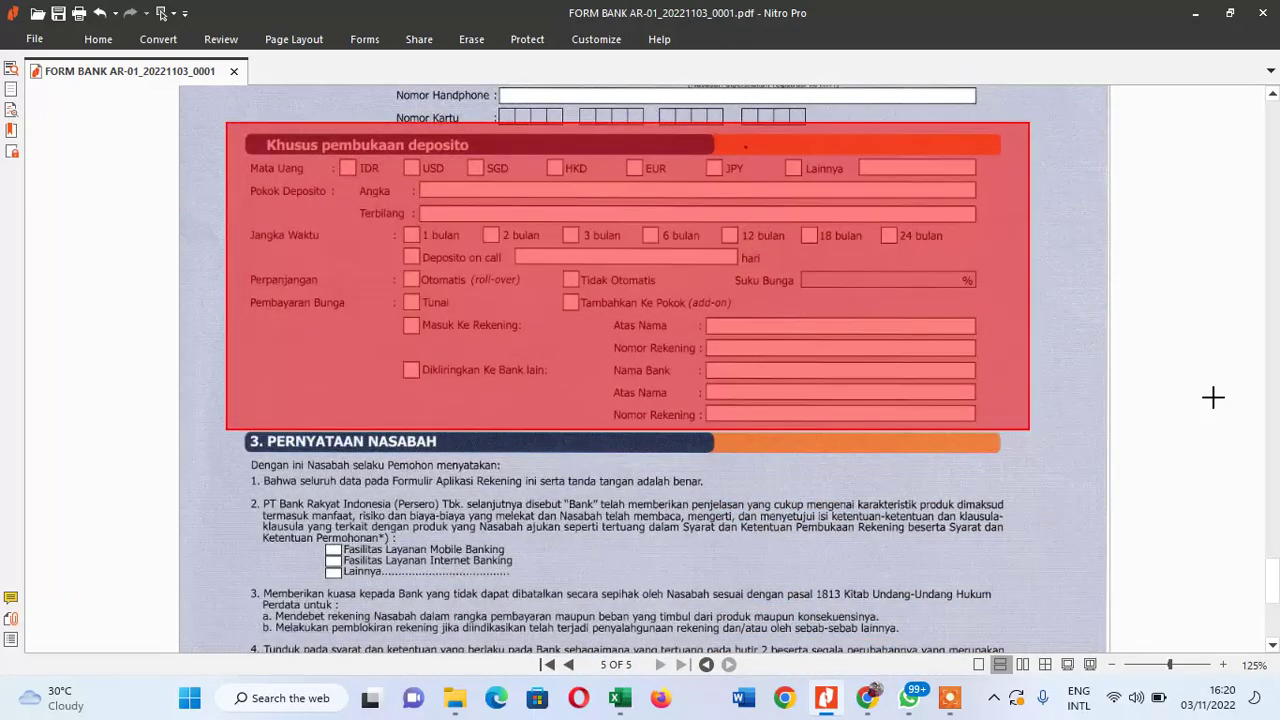
key("ctrl+z")
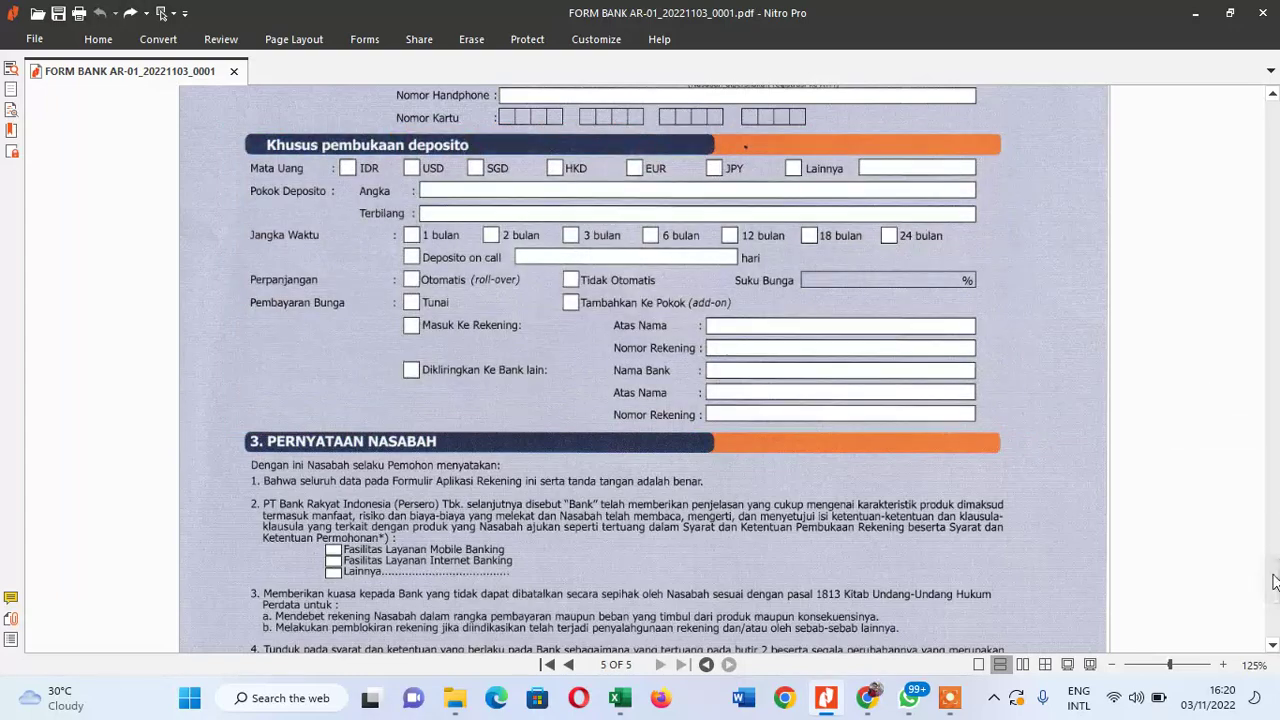
Step: Mark the customer's Tempat, Tanggal and signature block, and the signing space above Materai Rp.6.000, with redaction boxes, undoing each mark
scroll(1275, 590, "down", 8)
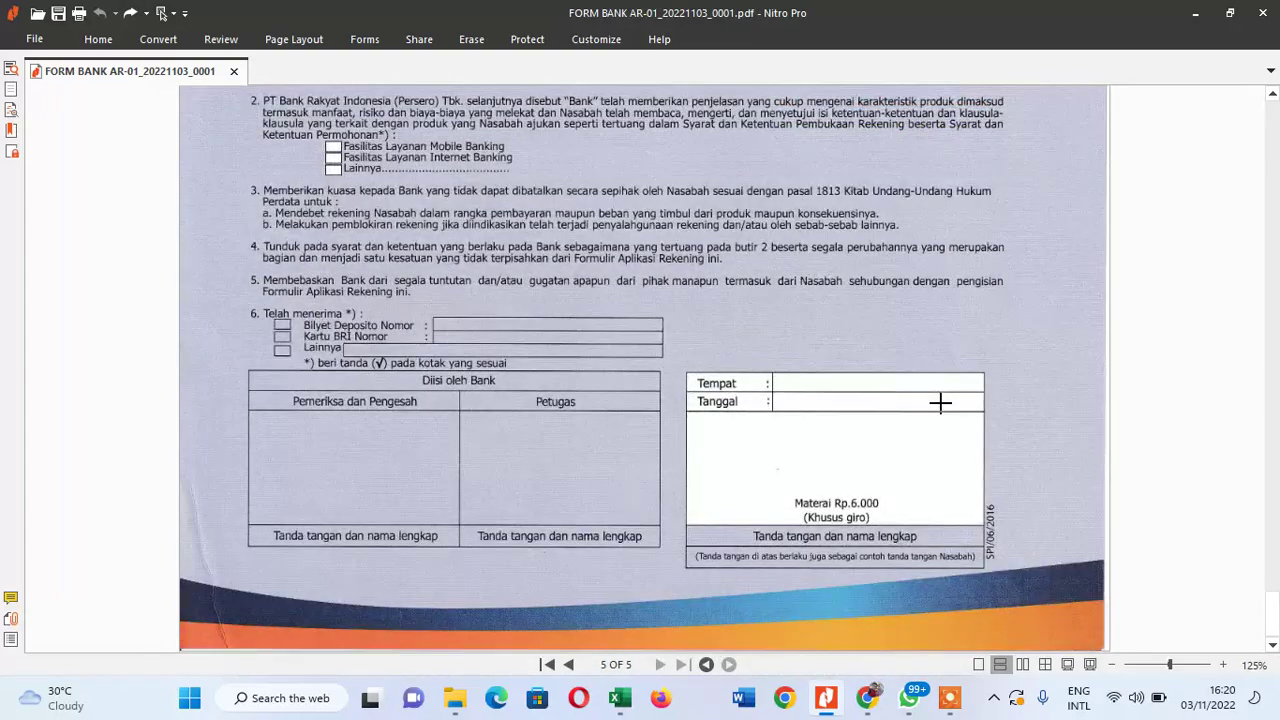
mouse_move(677, 357)
left_mouse_down()
mouse_move(983, 526)
mouse_move(1011, 589)
left_mouse_up()
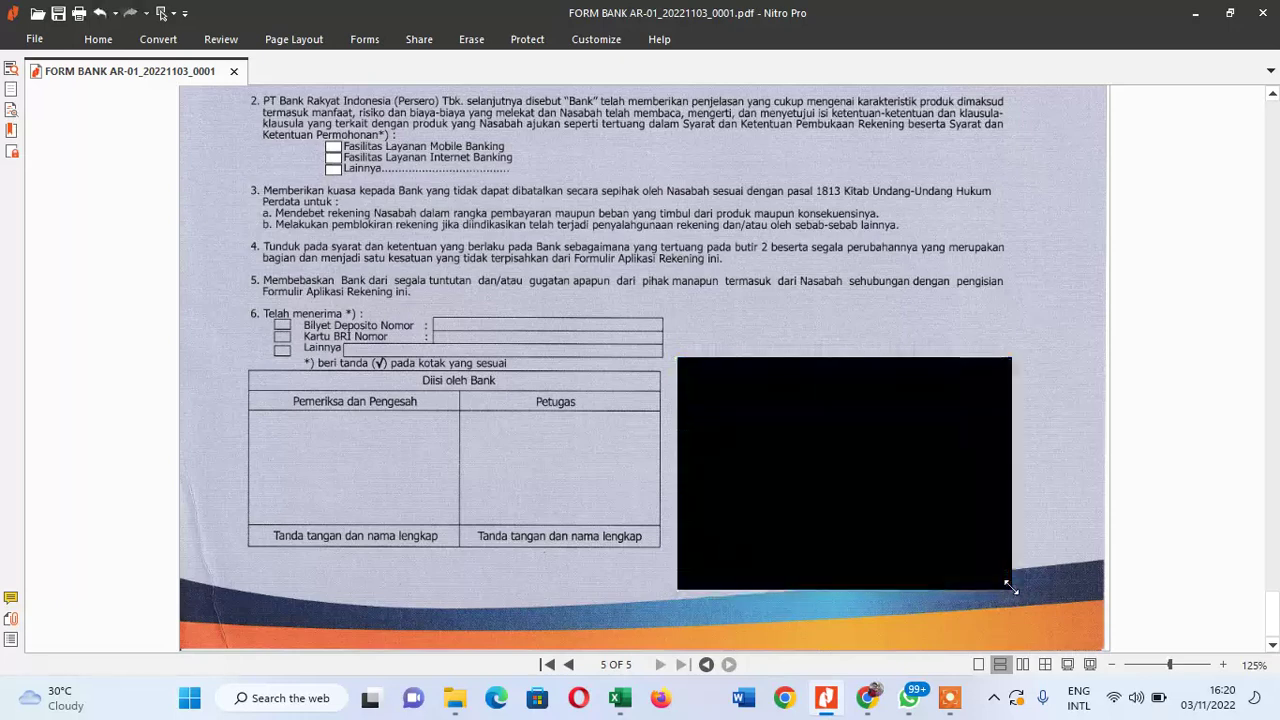
key("ctrl+z")
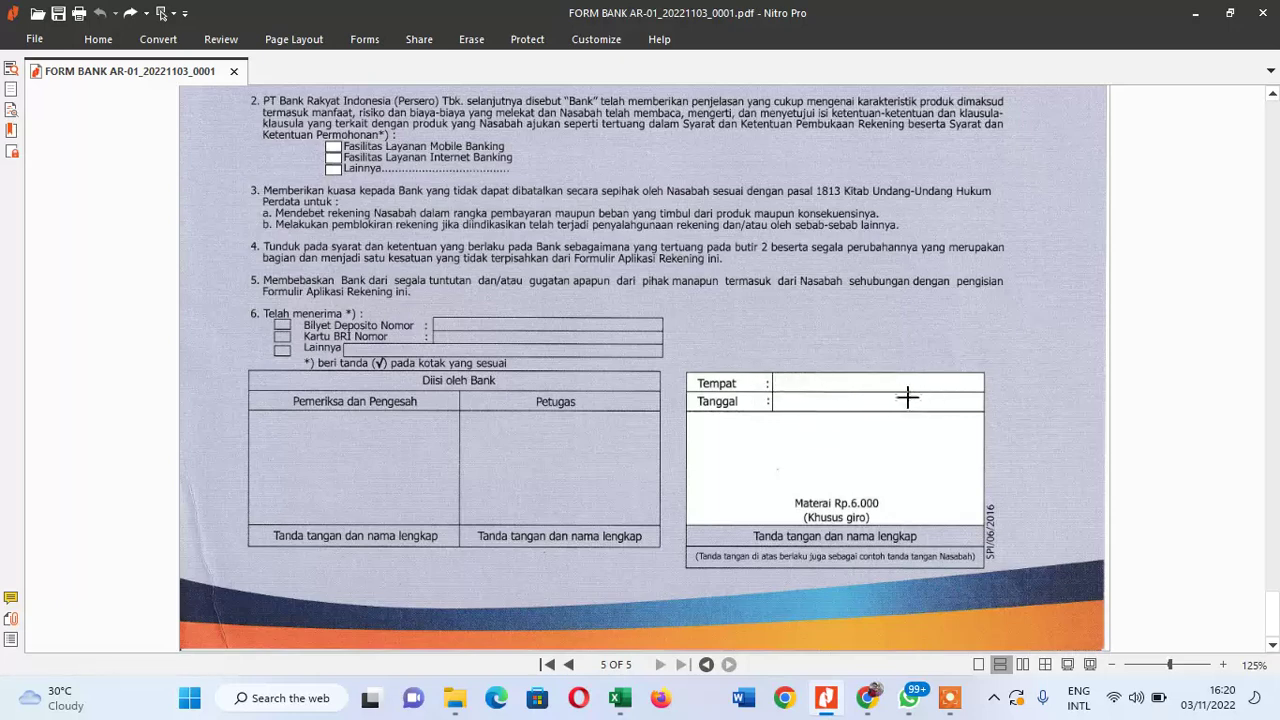
left_click(838, 391)
mouse_move(757, 427)
left_mouse_down()
mouse_move(893, 430)
mouse_move(922, 475)
left_mouse_up()
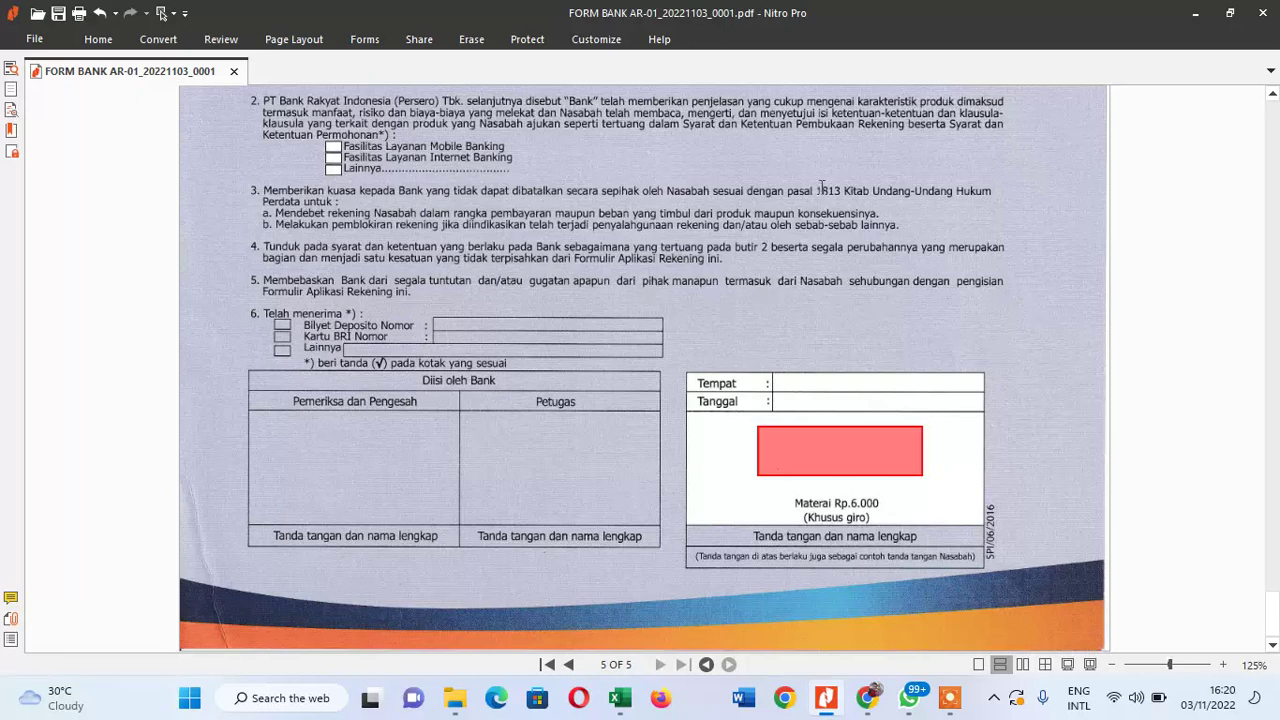
key("ctrl+z")
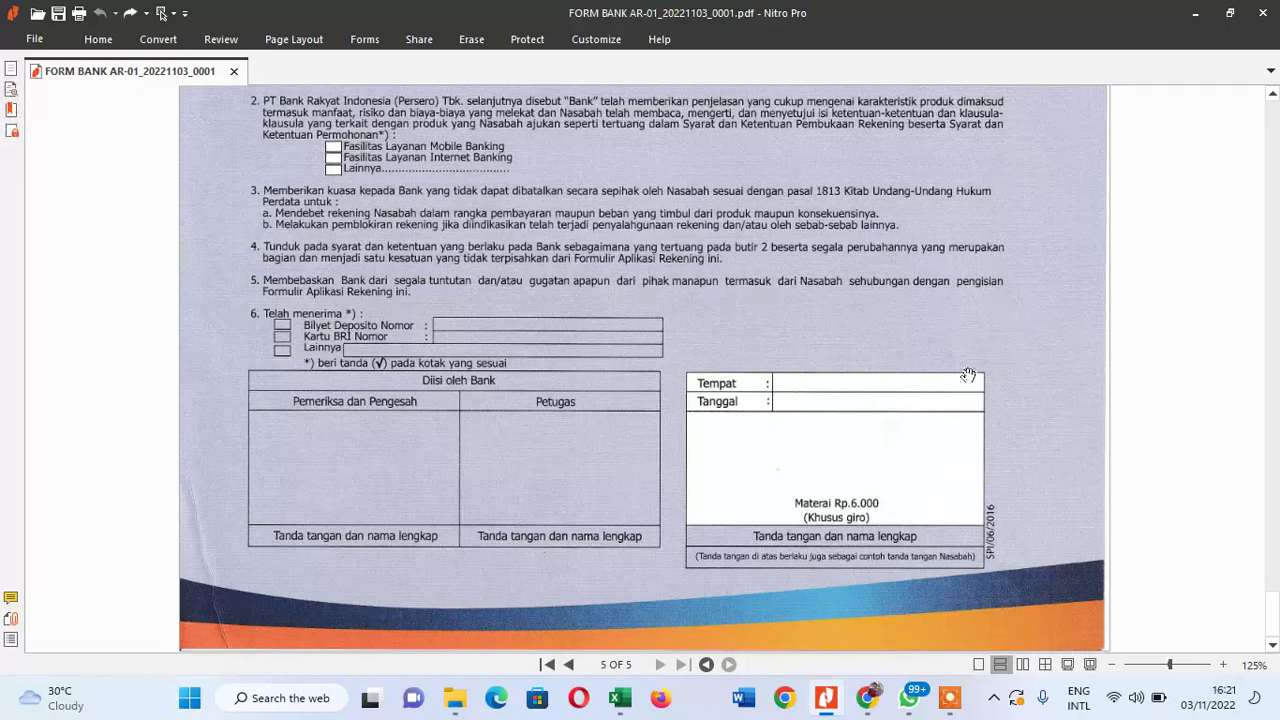
Step: Return to the first page of the account opening form
left_click_drag(1276, 582, 1276, 136)
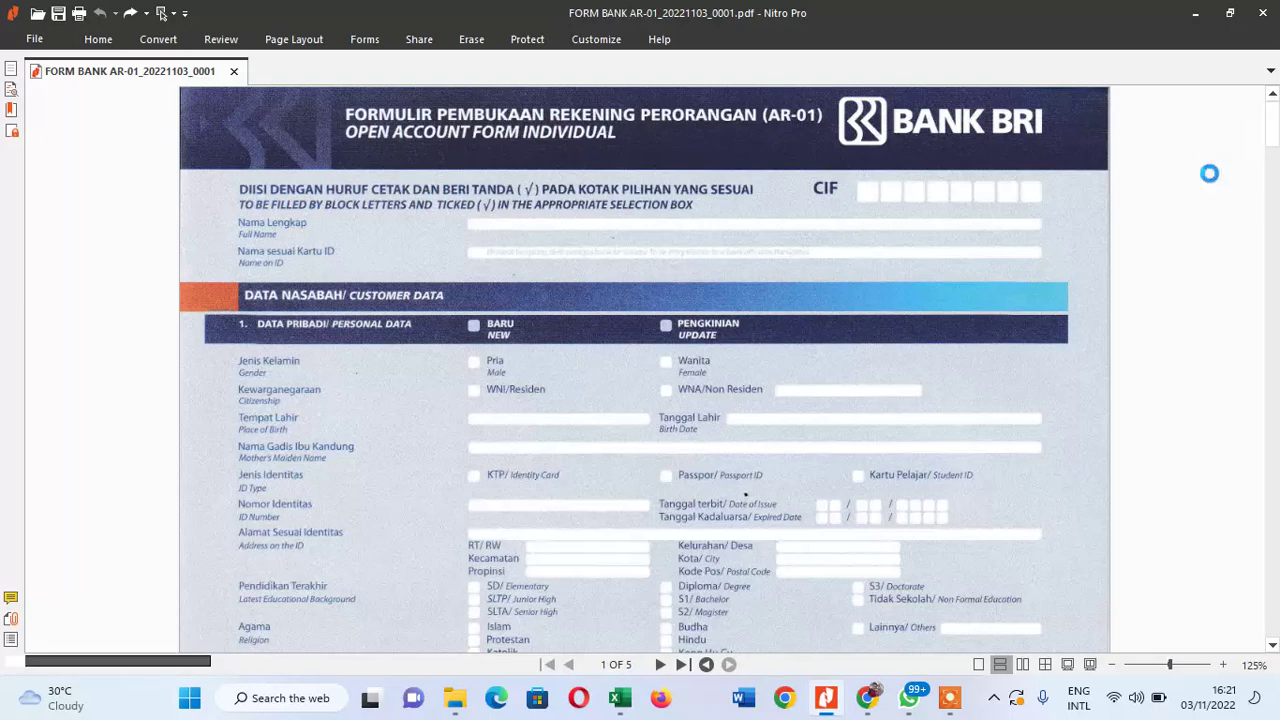
left_click(1228, 700)
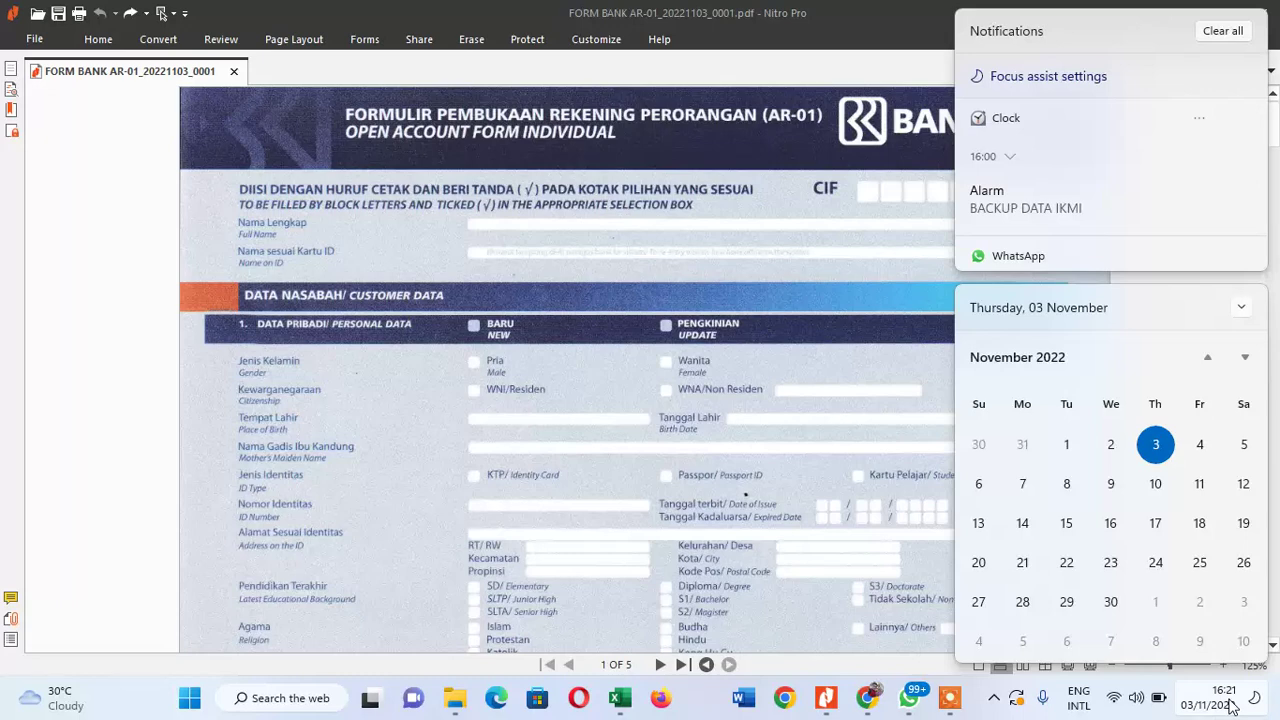
left_click(129, 135)
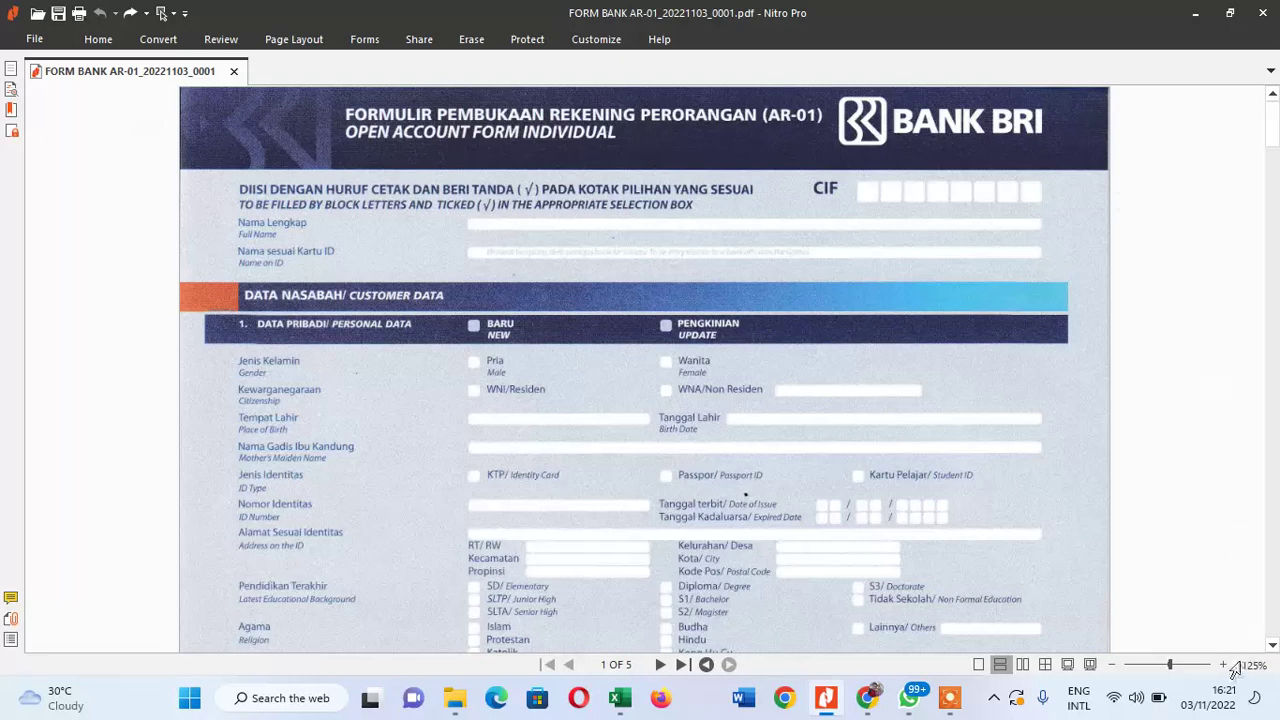
Step: Look up Tuesday, 8 November 2022 in the system calendar and close the calendar
left_click(1236, 697)
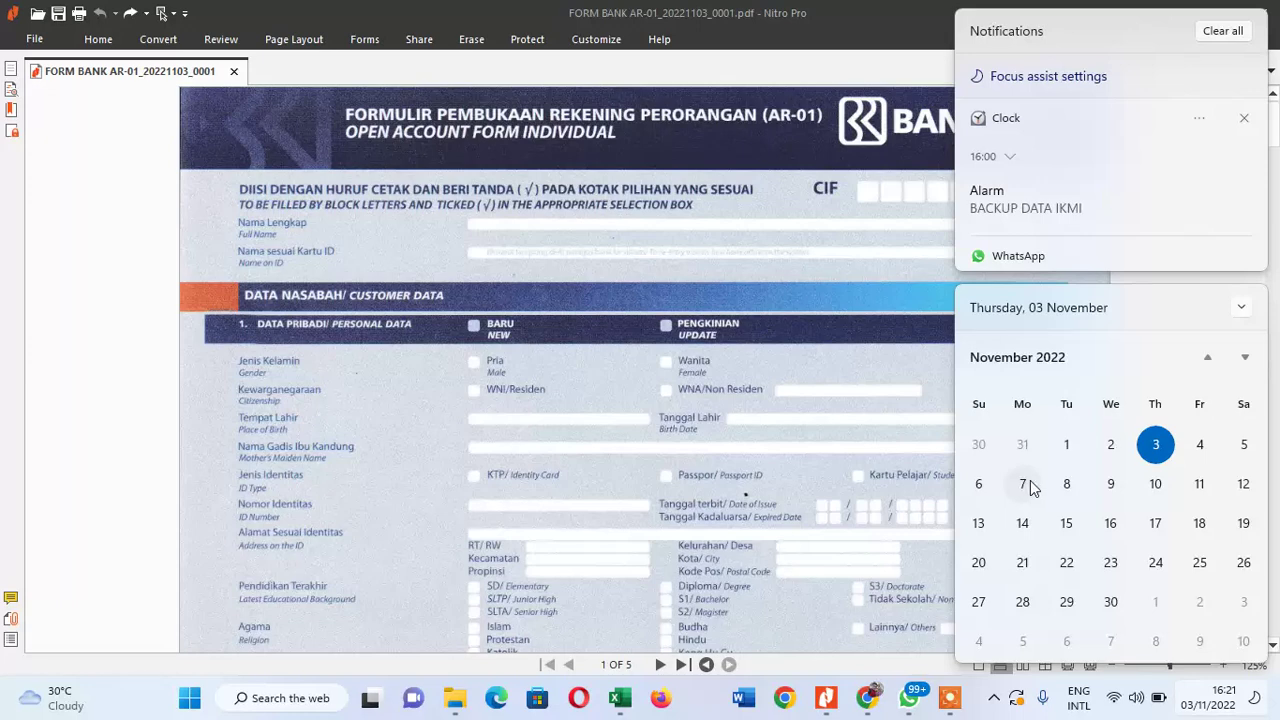
left_click(1066, 484)
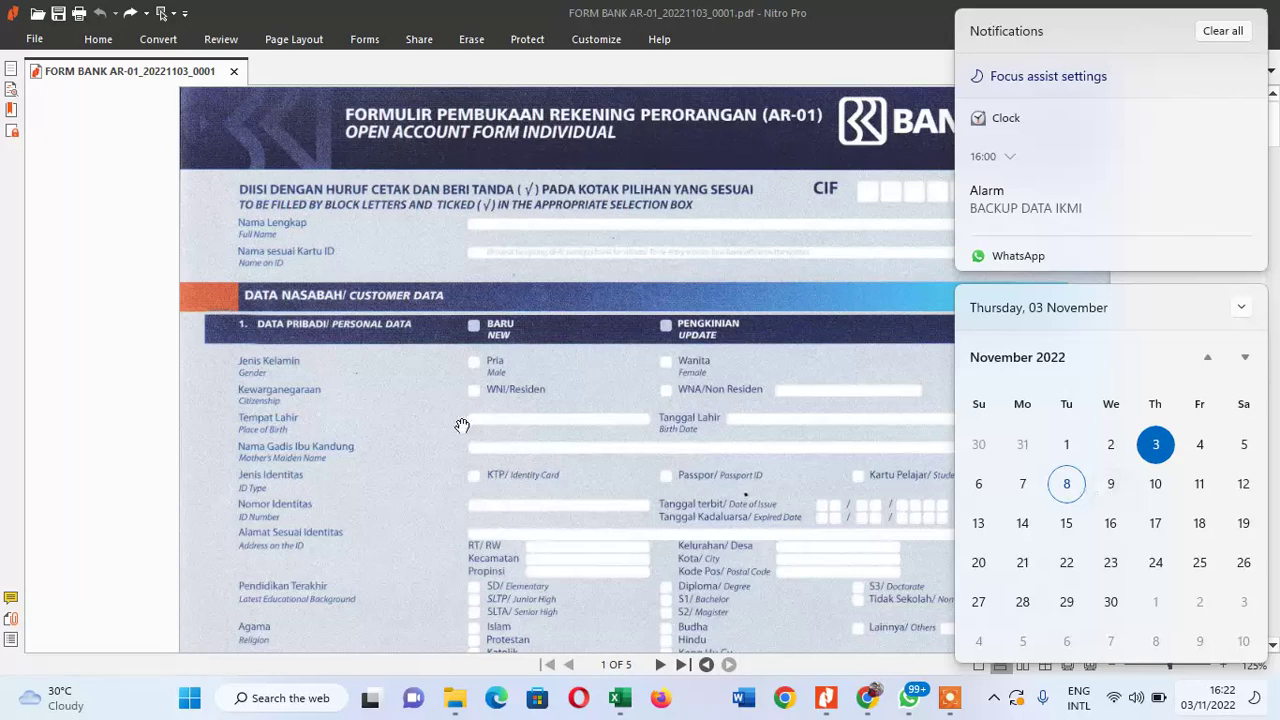
left_click(150, 162)
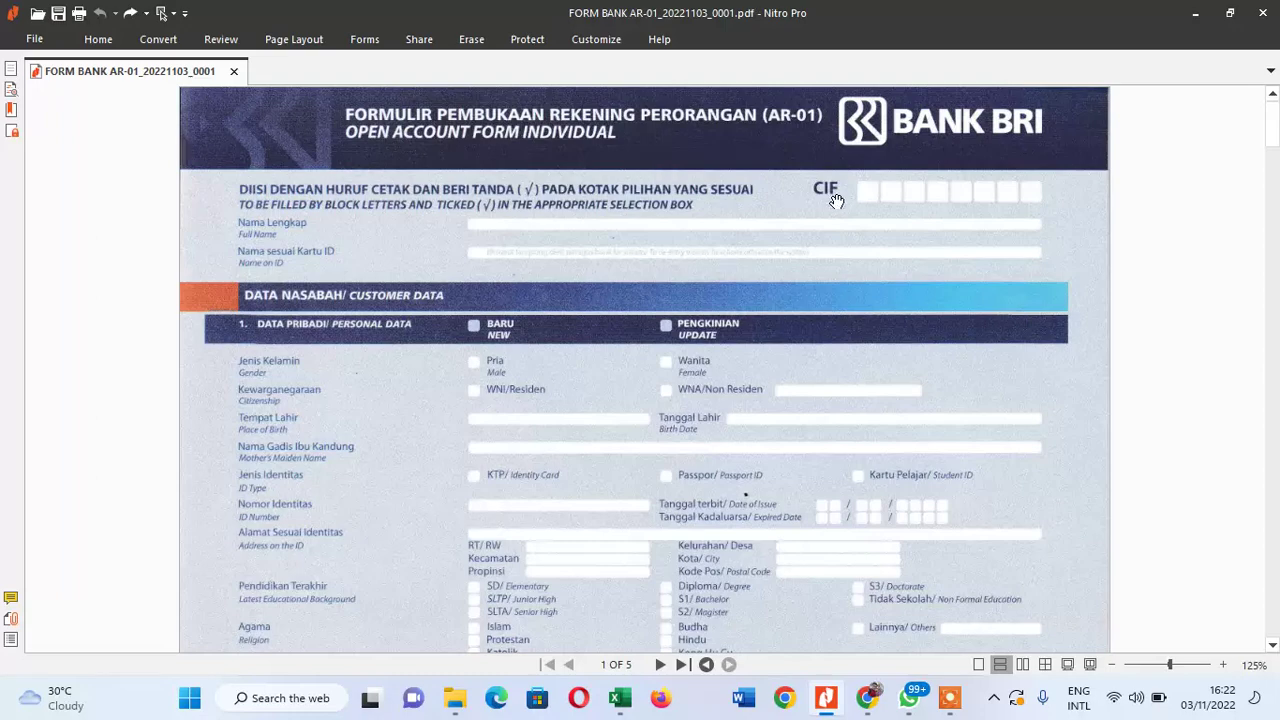
Step: Look over the first page of the account opening form and minimize the document window to show the desktop
scroll(1275, 127, "down", 15)
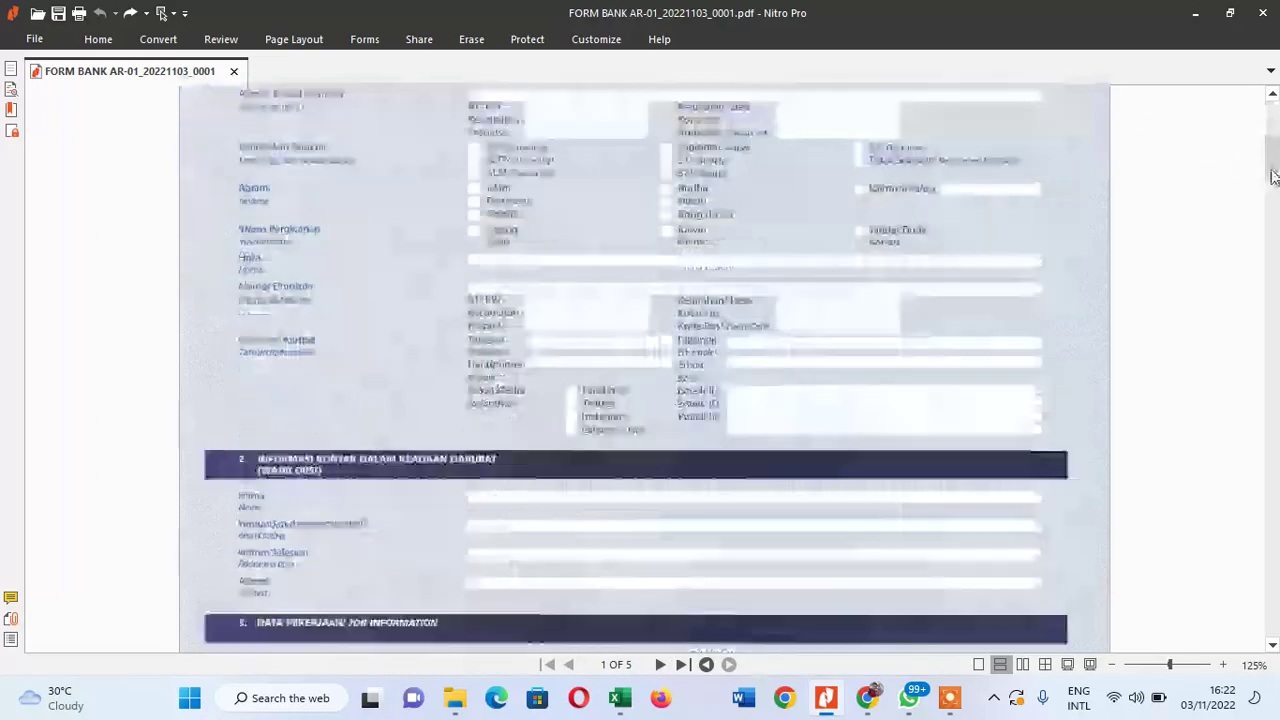
scroll(1277, 104, "up", 15)
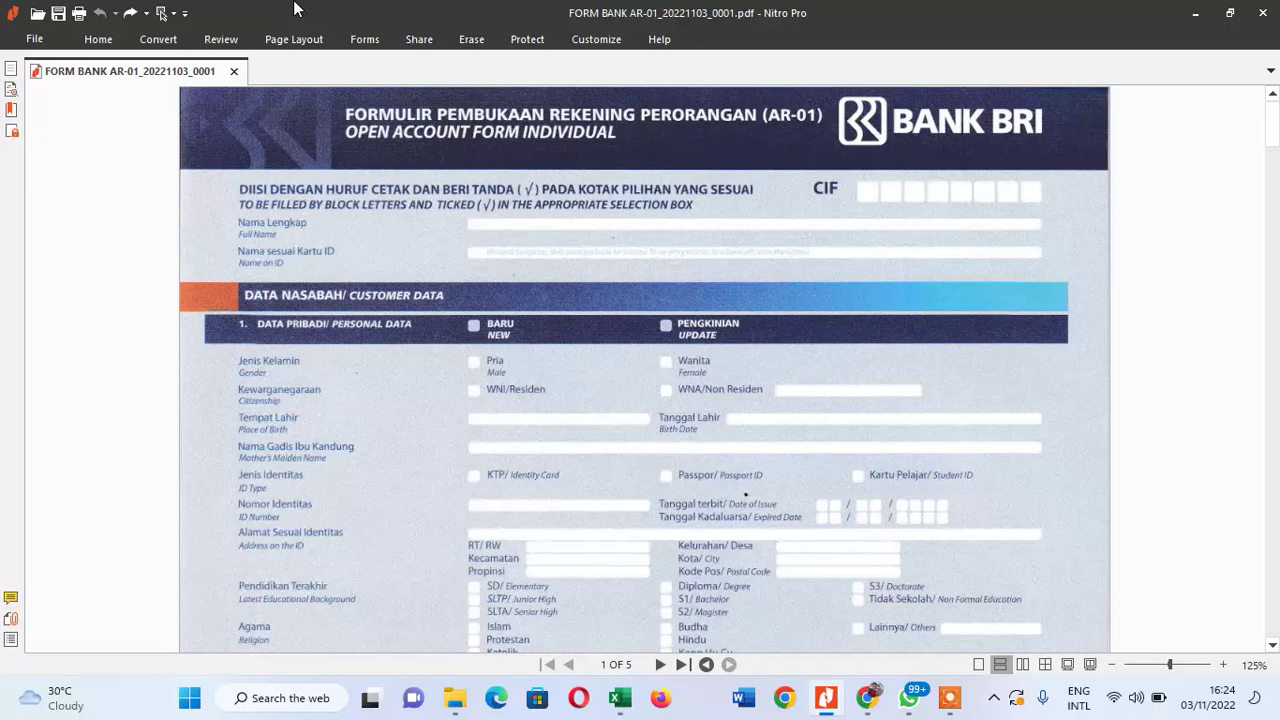
left_click(1196, 14)
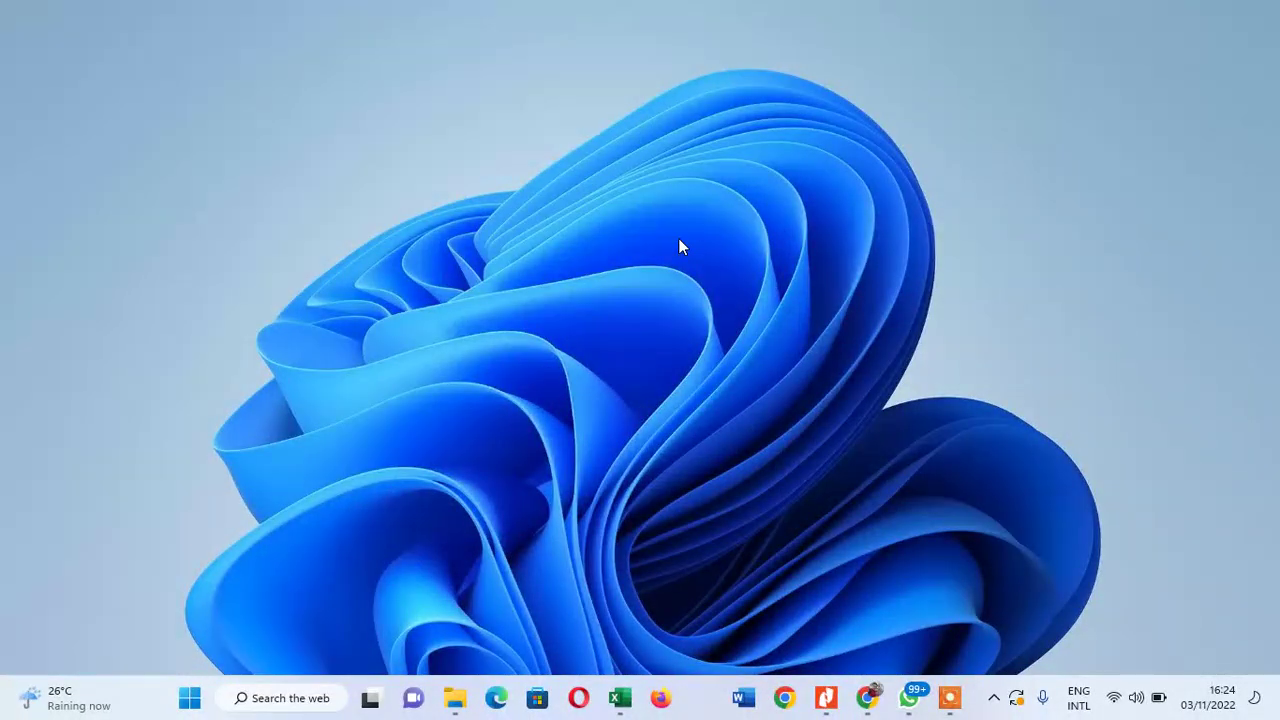